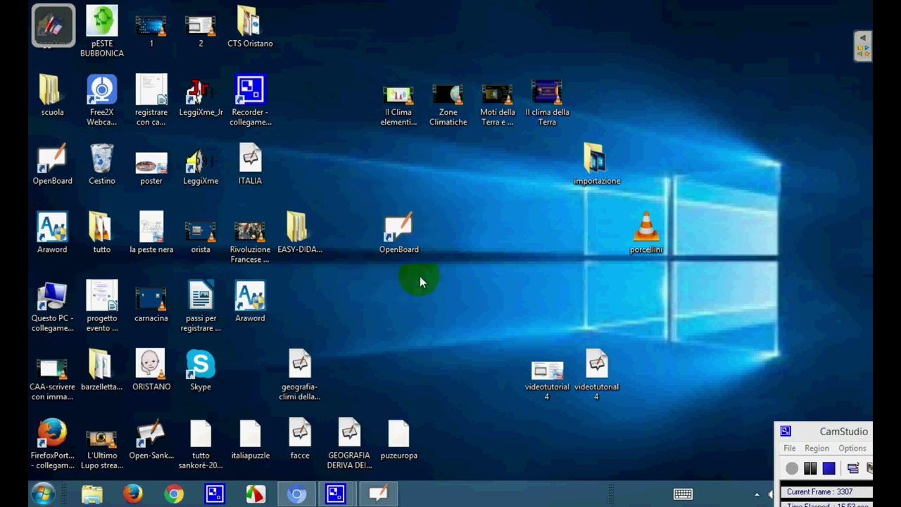
Step: Return from the desktop to the OpenBoard whiteboard and hide the stylus palette
{"action": "left_click", "coordinate": [53, 26]}
{"action": "left_click", "coordinate": [53, 26]}
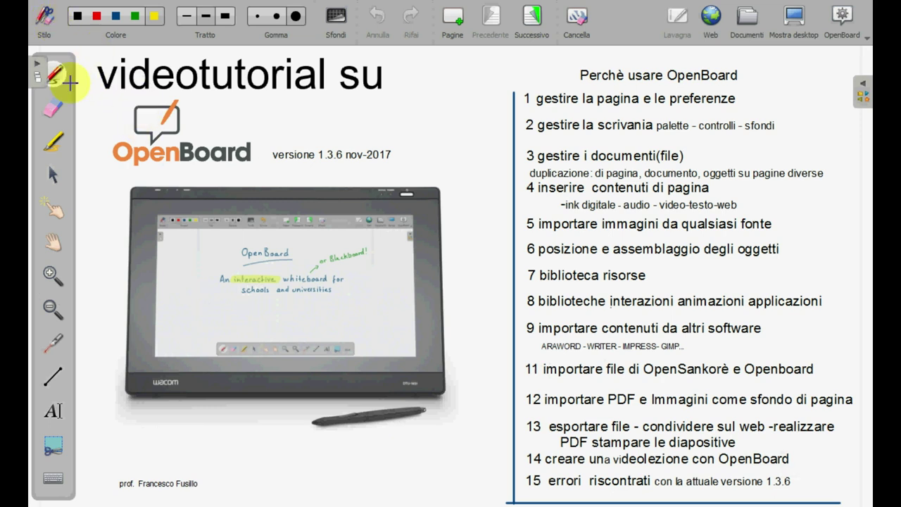
{"action": "left_click", "coordinate": [46, 21]}
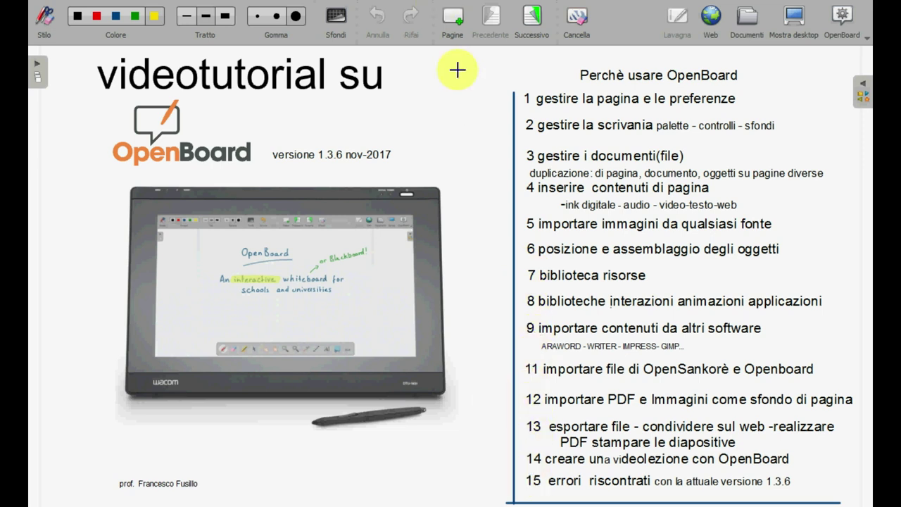
Step: Page forward through the tutorial presentation to the page "2 gestire la scrivania"
{"action": "left_click", "coordinate": [531, 17]}
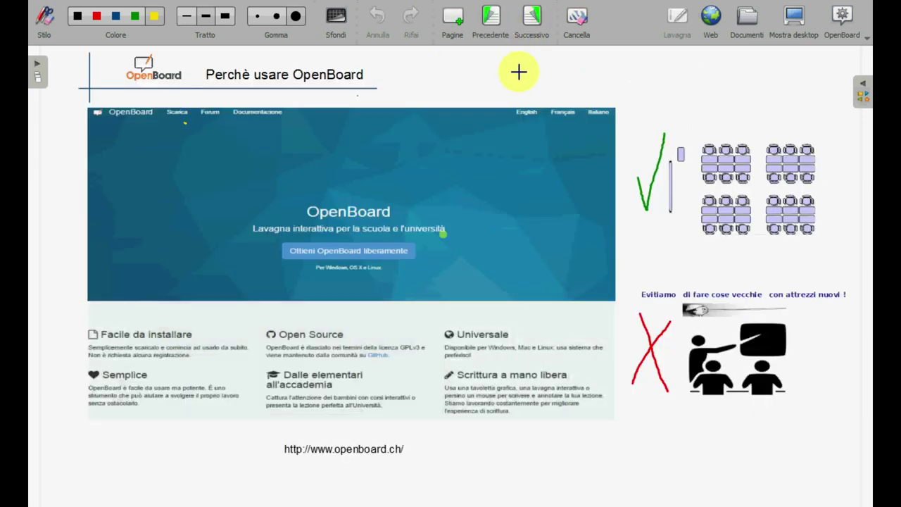
{"action": "mouse_move", "coordinate": [289, 113]}
{"action": "left_mouse_down"}
{"action": "mouse_move", "coordinate": [276, 127]}
{"action": "mouse_move", "coordinate": [261, 237]}
{"action": "mouse_move", "coordinate": [266, 350]}
{"action": "left_mouse_up"}
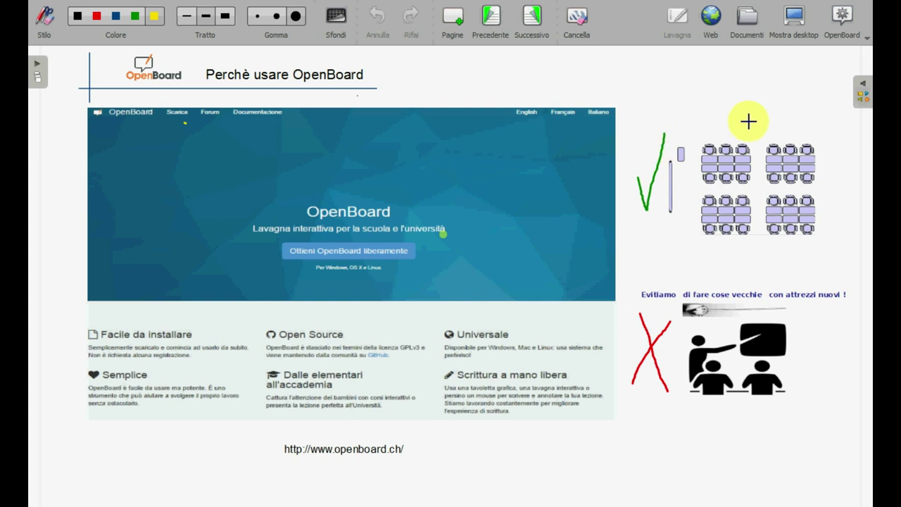
{"action": "left_click", "coordinate": [530, 30]}
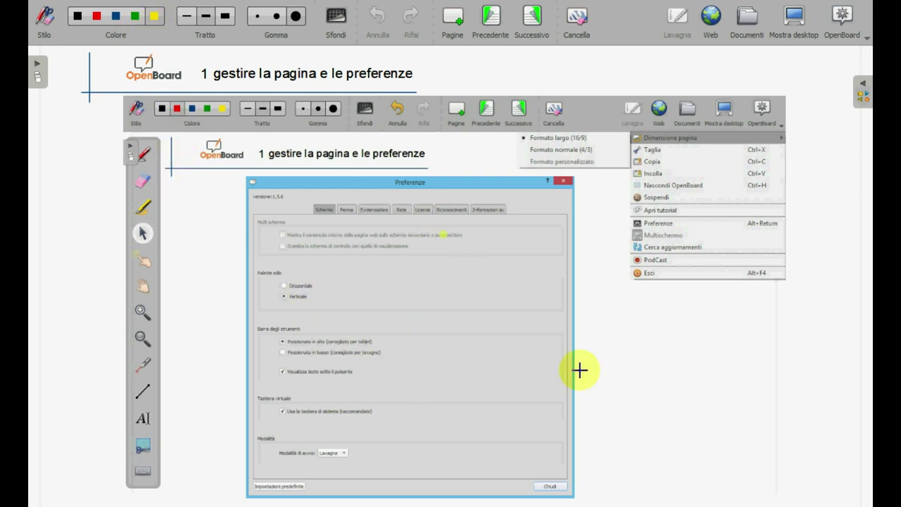
{"action": "left_click", "coordinate": [532, 17]}
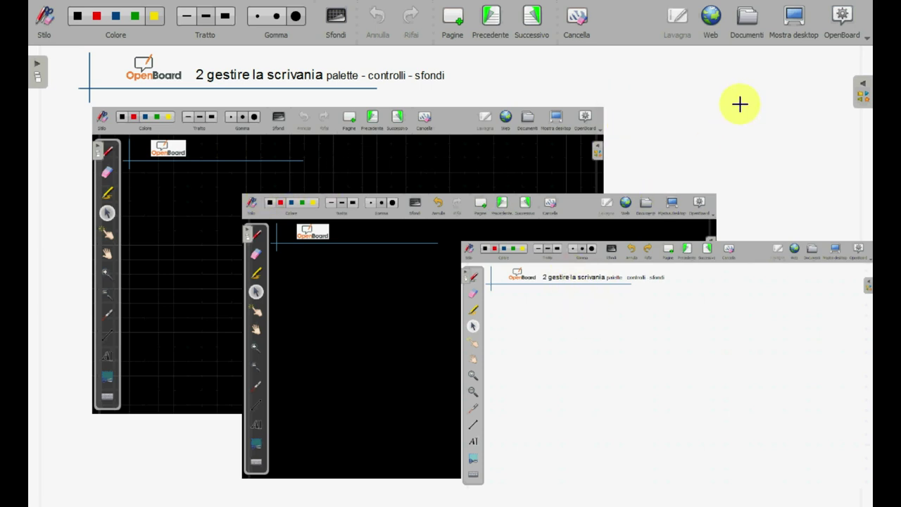
Step: Switch the page background to plain black, then back to plain white
{"action": "left_click", "coordinate": [341, 18]}
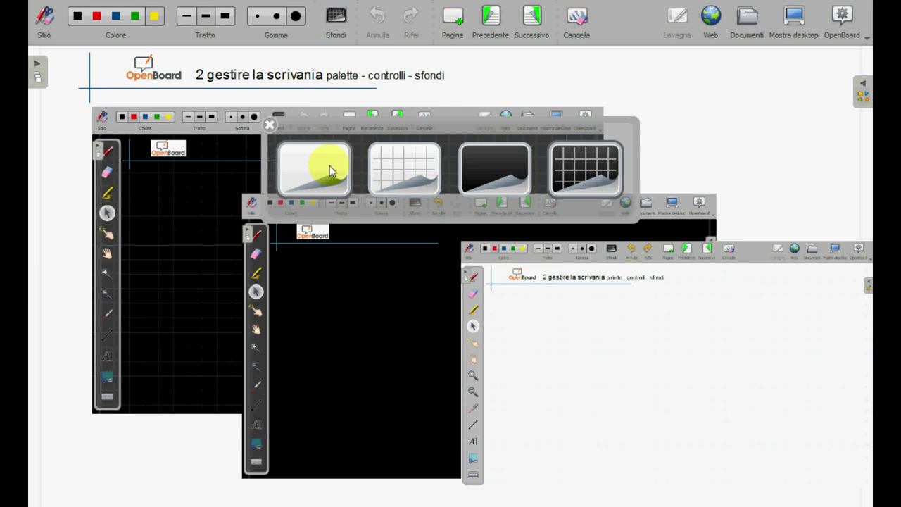
{"action": "left_click", "coordinate": [329, 171]}
{"action": "left_click", "coordinate": [341, 29]}
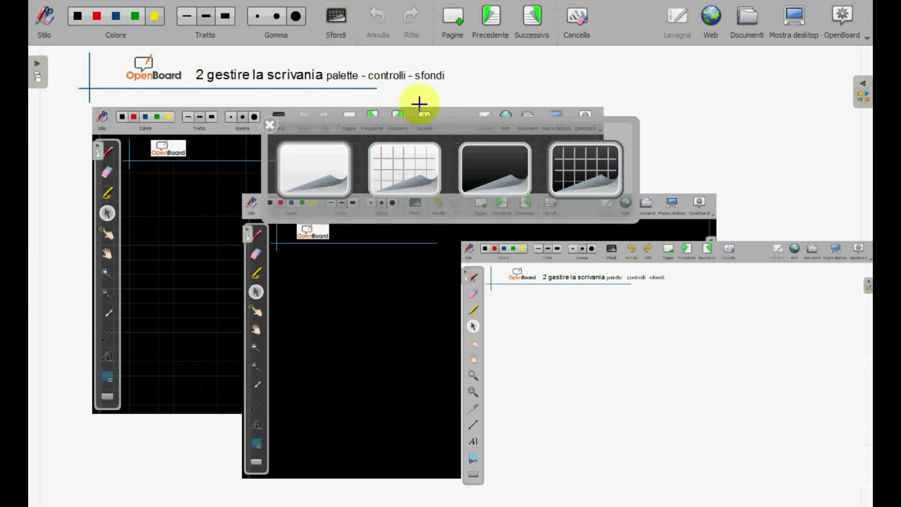
{"action": "left_click", "coordinate": [495, 161]}
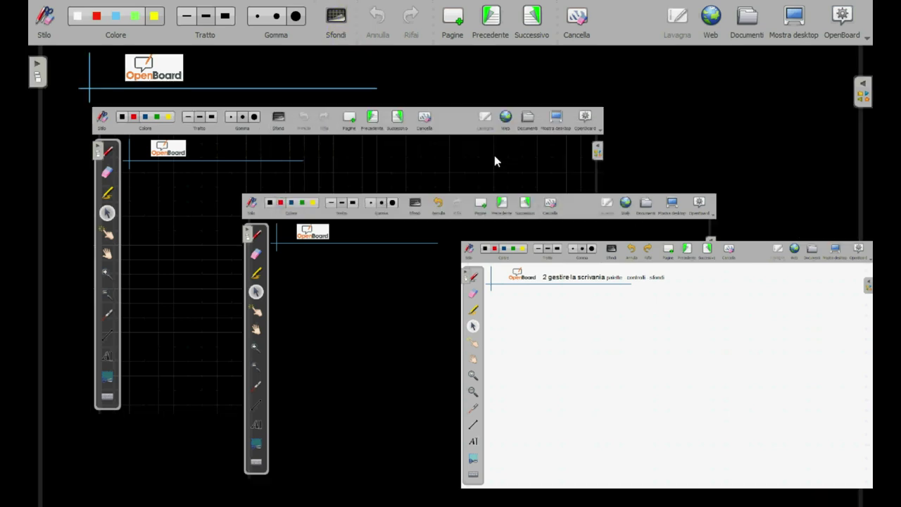
{"action": "left_click", "coordinate": [336, 17]}
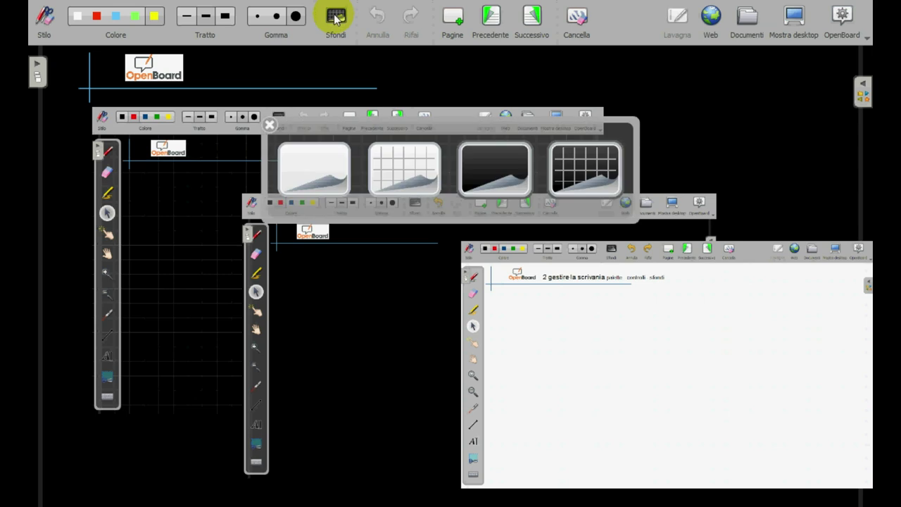
{"action": "left_click", "coordinate": [269, 125]}
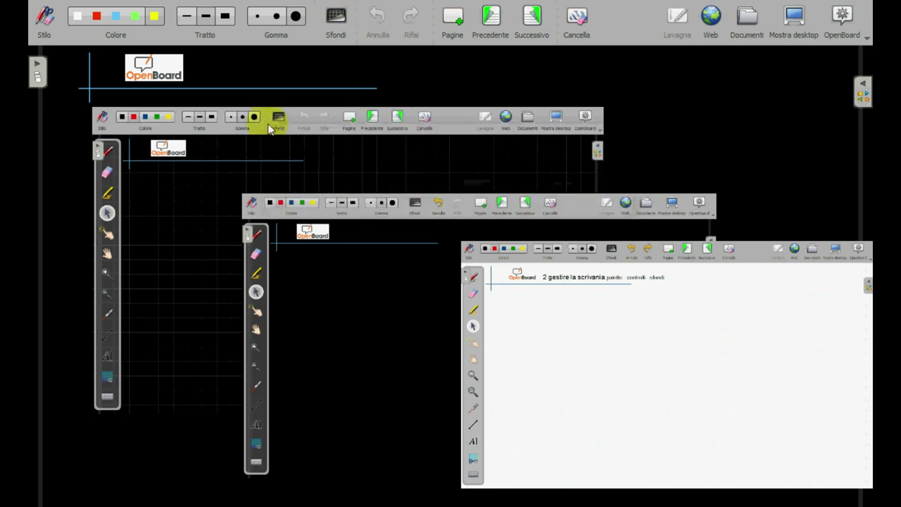
{"action": "left_click", "coordinate": [337, 23]}
{"action": "left_click", "coordinate": [331, 169]}
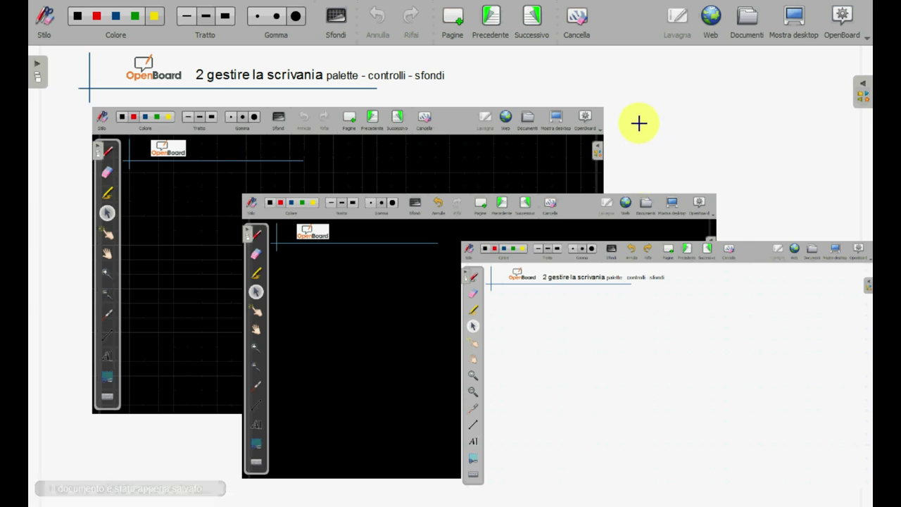
Step: Advance to the page "3 gestire i documenti(file)" and open the document management view
{"action": "left_click", "coordinate": [536, 15]}
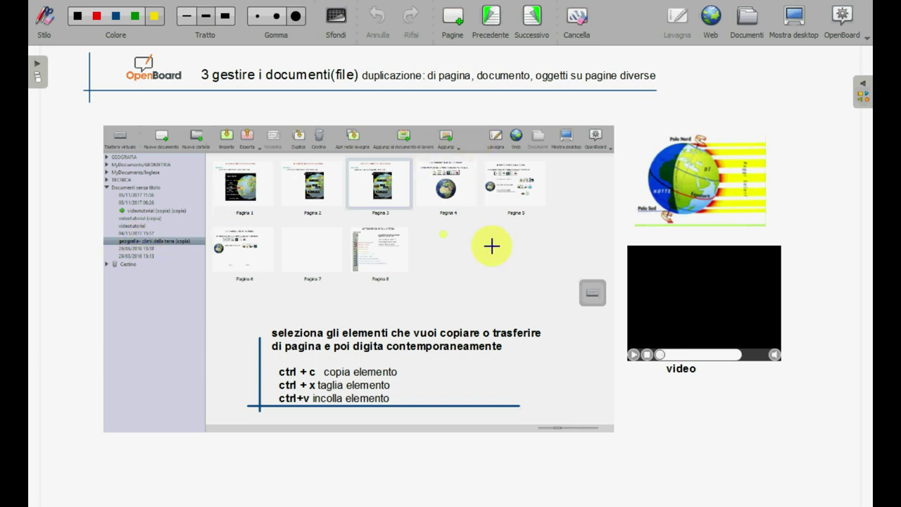
{"action": "left_click", "coordinate": [748, 18]}
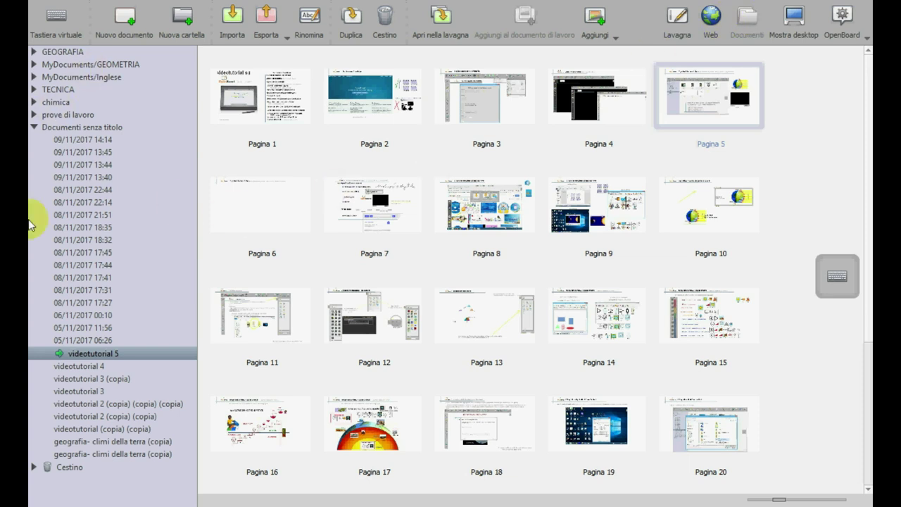
Step: Delete the untitled document "09/11/2017 14:14" and confirm the deletion
{"action": "left_click", "coordinate": [104, 141]}
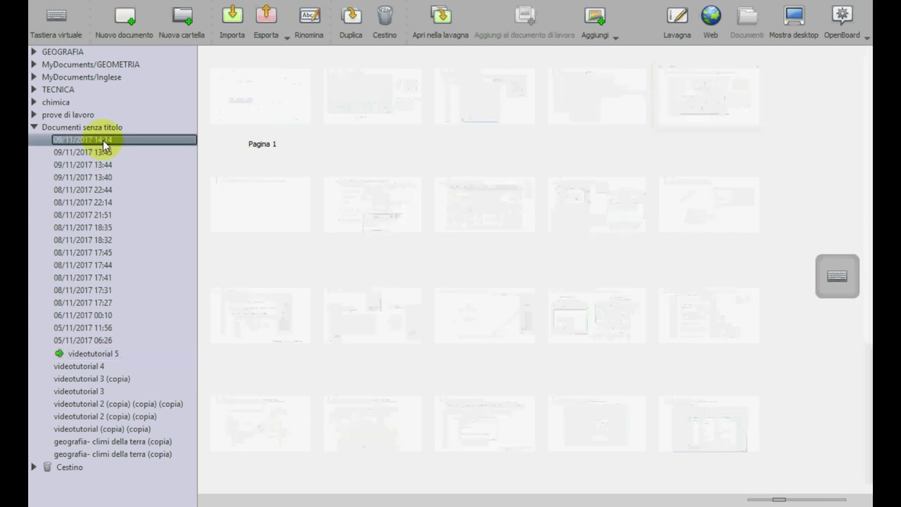
{"action": "left_click", "coordinate": [384, 23]}
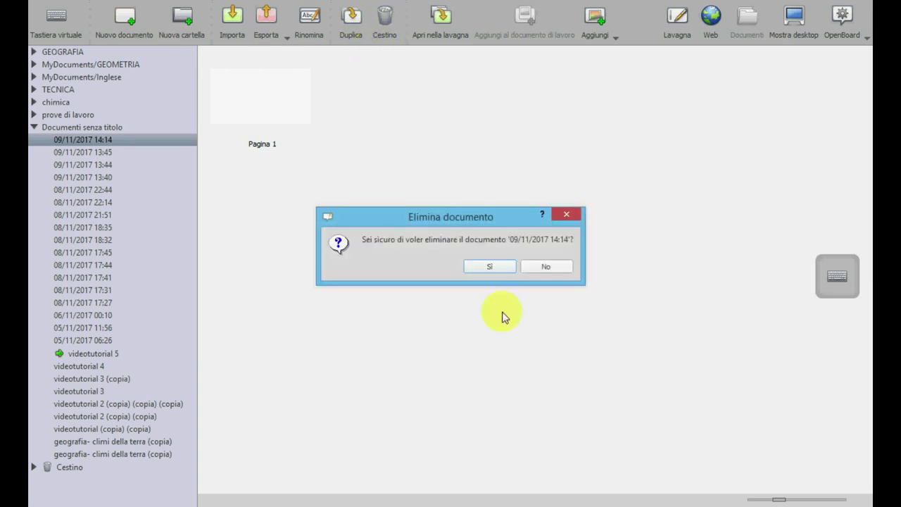
{"action": "left_click", "coordinate": [491, 267]}
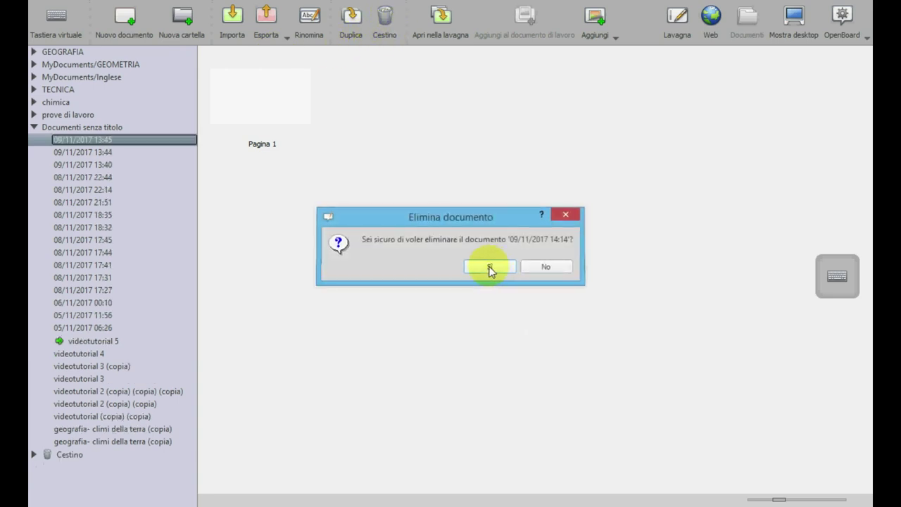
Step: Rename the document "09/11/2017 13:44" as "prova 2"
{"action": "left_click", "coordinate": [81, 152]}
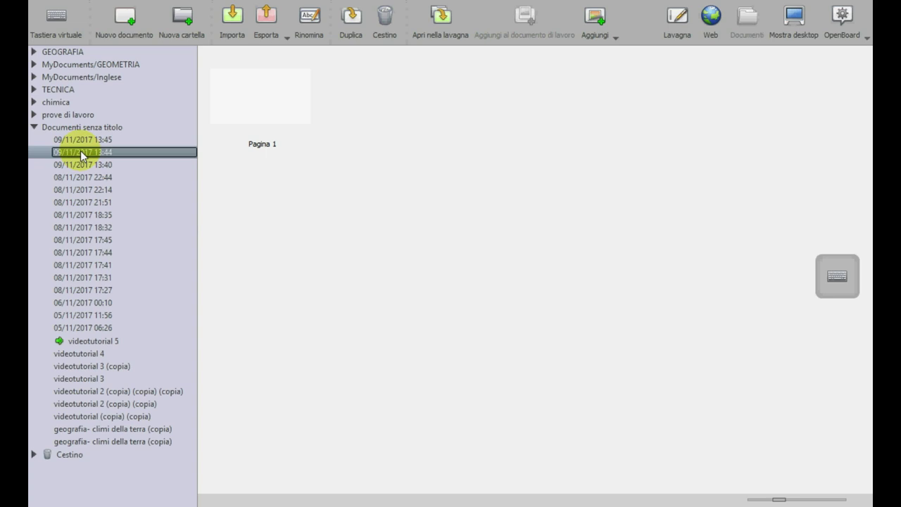
{"action": "left_click", "coordinate": [80, 150]}
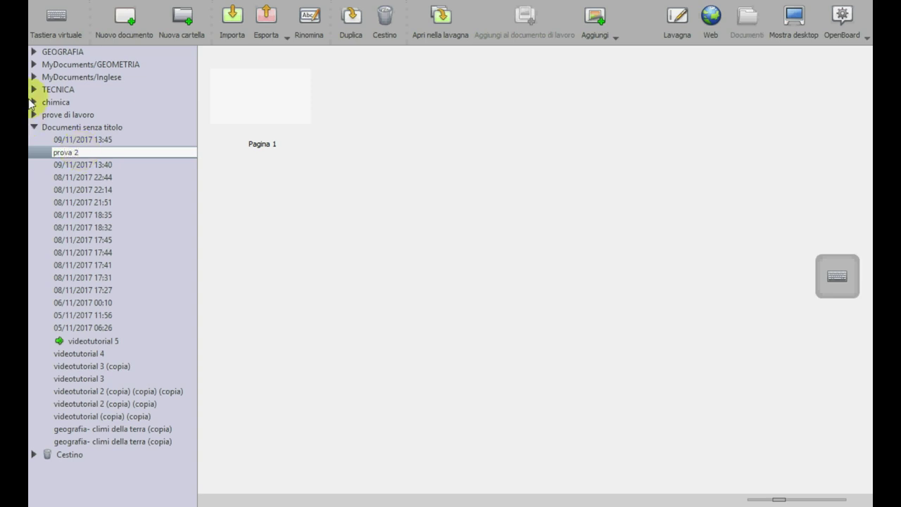
{"action": "left_click", "coordinate": [154, 199]}
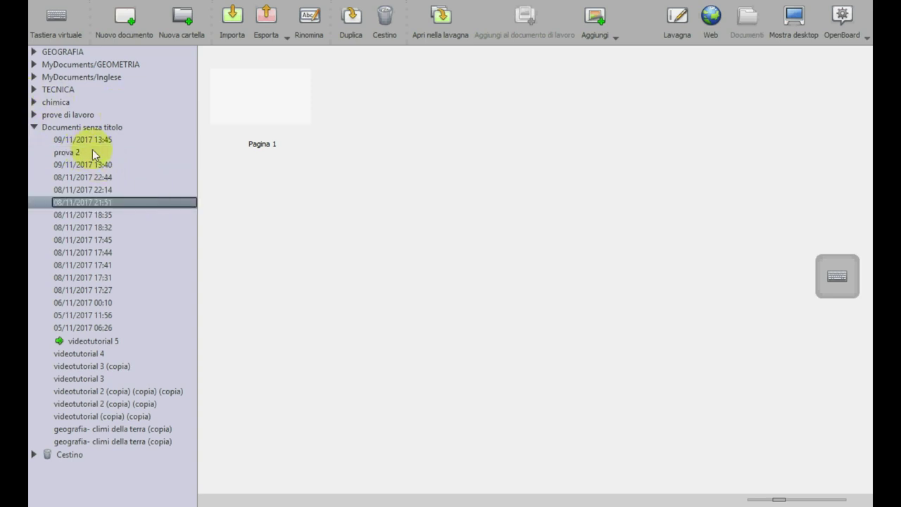
Step: Open the first page of the document "prova 2" on the whiteboard
{"action": "left_click", "coordinate": [93, 153]}
{"action": "left_click", "coordinate": [259, 93]}
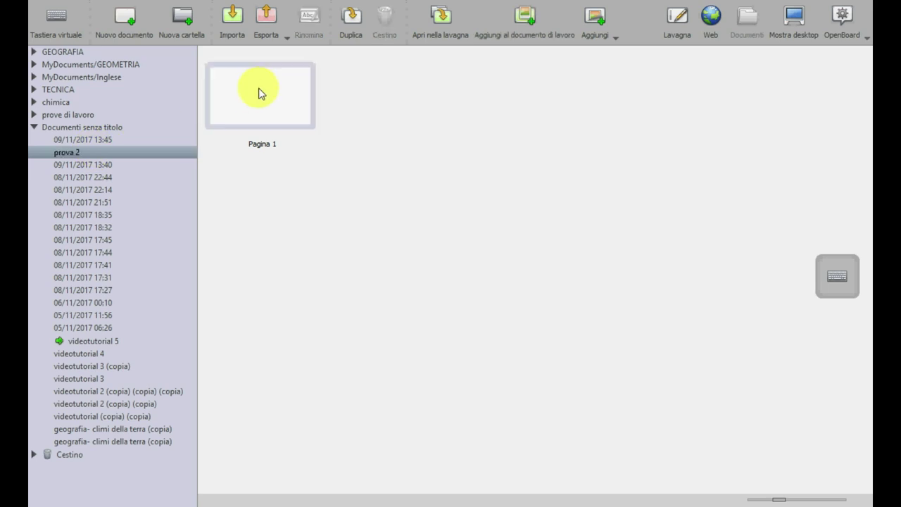
{"action": "double_click", "coordinate": [259, 93]}
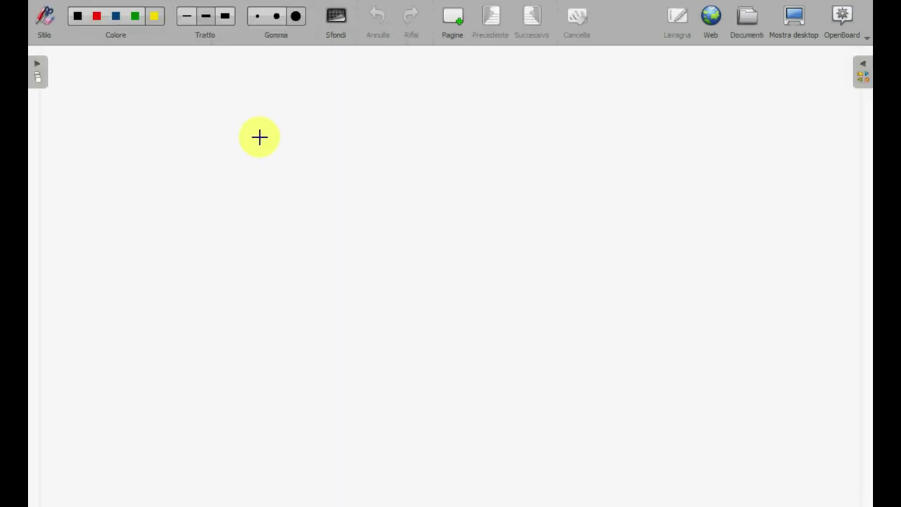
Step: Handwrite "Prova 2" in large yellow letters across the blank page with the highlighter
{"action": "left_click", "coordinate": [36, 23]}
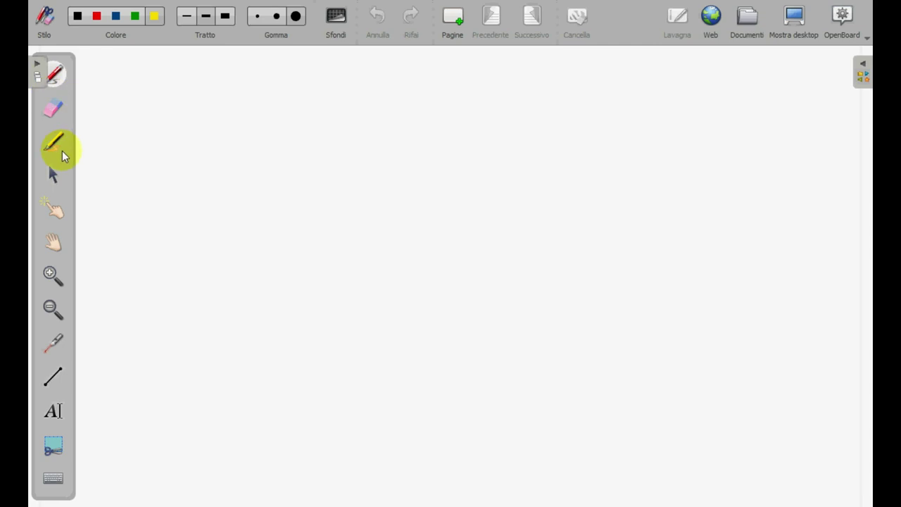
{"action": "left_click", "coordinate": [54, 141]}
{"action": "mouse_move", "coordinate": [204, 328]}
{"action": "left_mouse_down"}
{"action": "mouse_move", "coordinate": [258, 197]}
{"action": "mouse_move", "coordinate": [208, 231]}
{"action": "mouse_move", "coordinate": [267, 245]}
{"action": "mouse_move", "coordinate": [394, 245]}
{"action": "mouse_move", "coordinate": [472, 197]}
{"action": "mouse_move", "coordinate": [514, 302]}
{"action": "mouse_move", "coordinate": [629, 242]}
{"action": "mouse_move", "coordinate": [732, 324]}
{"action": "left_mouse_up"}
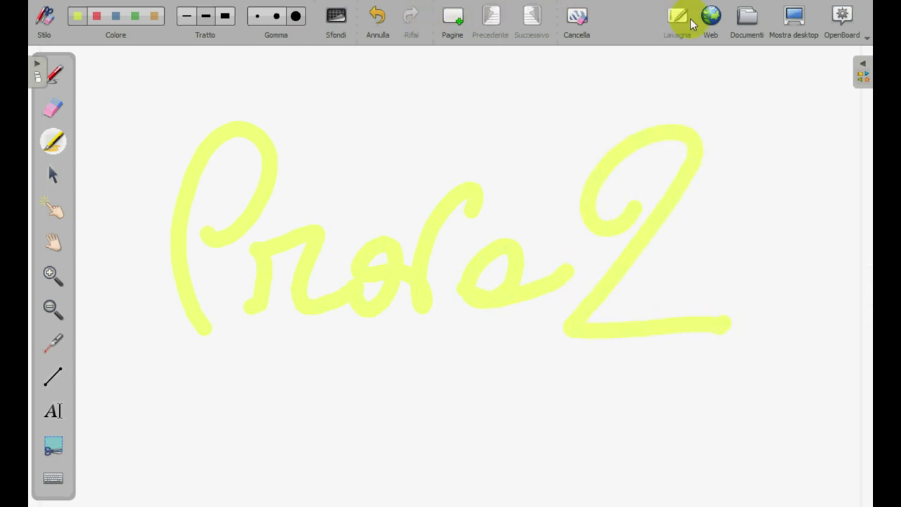
Step: Return to the document list, move "prova 2" into the folder "prove di lavoro" and collapse that folder
{"action": "left_click", "coordinate": [747, 17]}
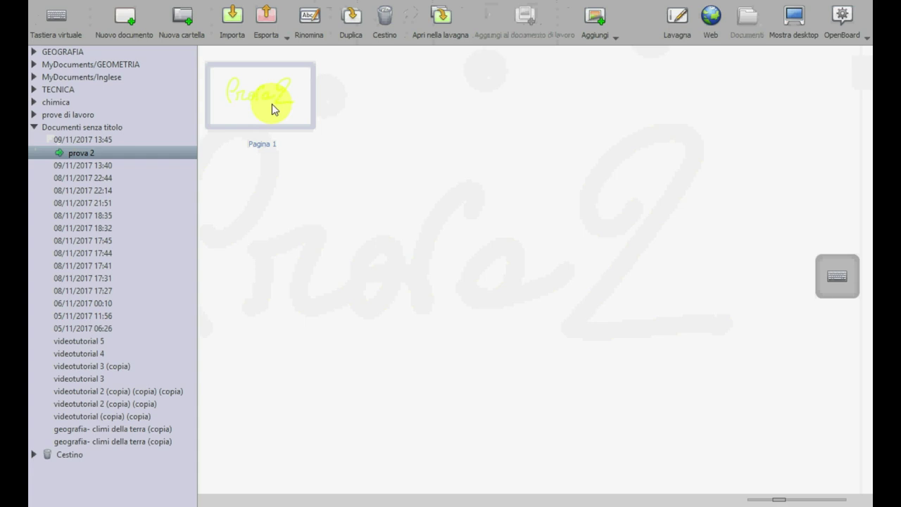
{"action": "left_click", "coordinate": [63, 115]}
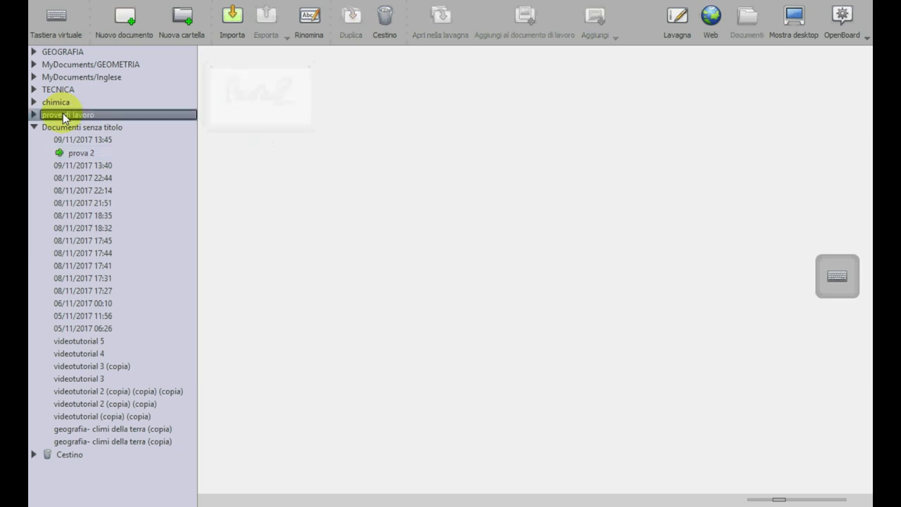
{"action": "left_click", "coordinate": [70, 154]}
{"action": "left_click_drag", "start_coordinate": [76, 151], "coordinate": [49, 117]}
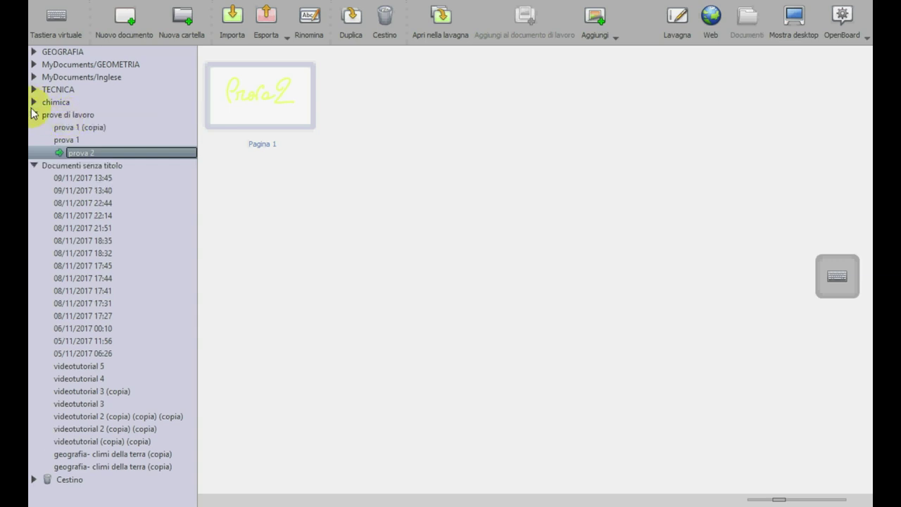
{"action": "left_click", "coordinate": [81, 114]}
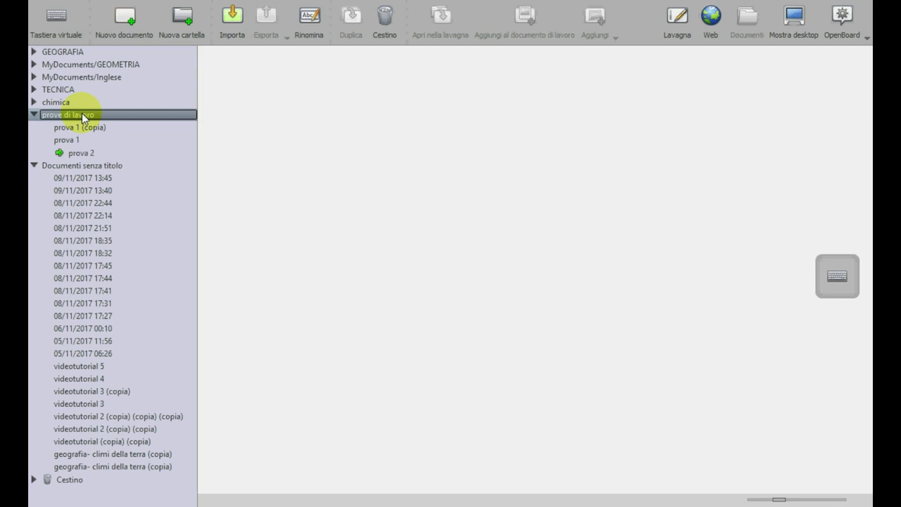
{"action": "left_click", "coordinate": [36, 113]}
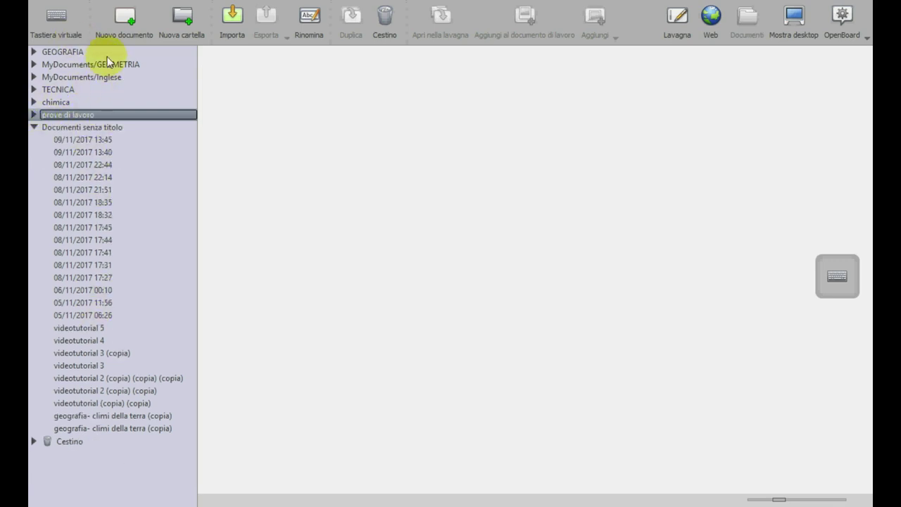
Step: Create a new document folder named "lettere"
{"action": "left_click", "coordinate": [184, 17]}
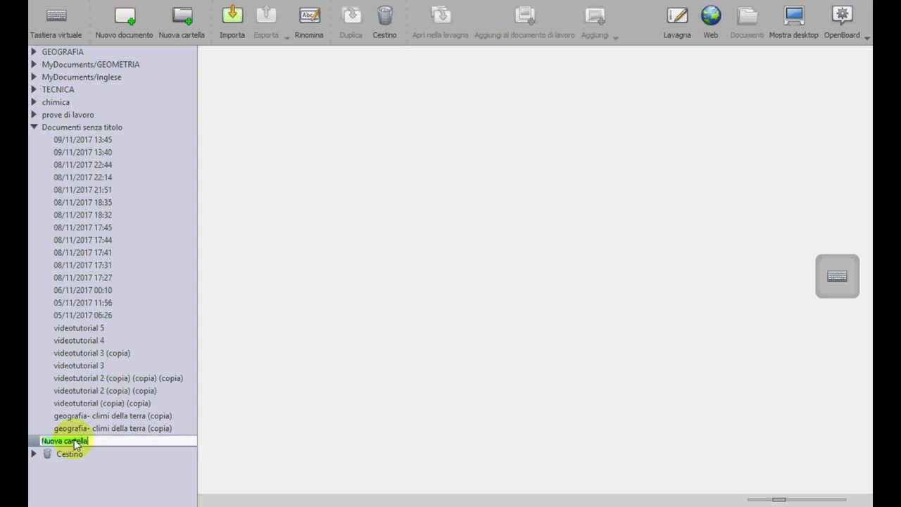
{"action": "key", "text": "BackSpace"}
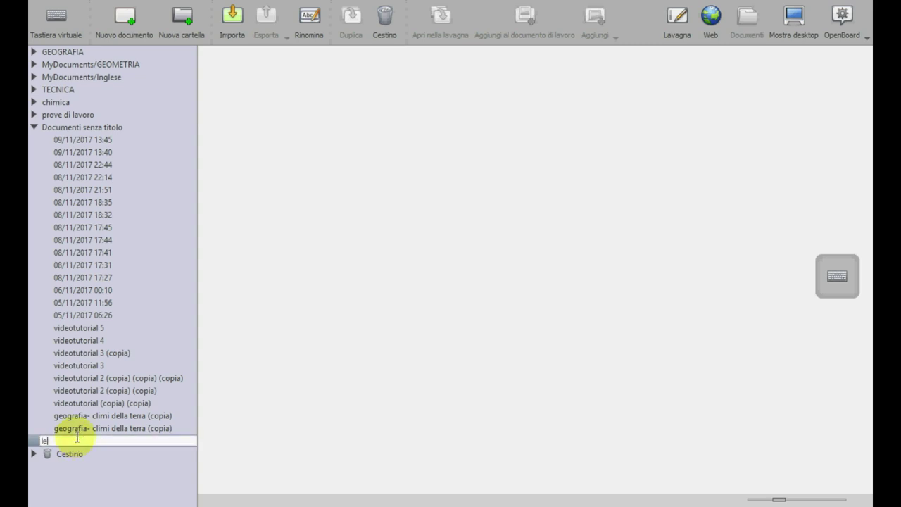
{"action": "left_click", "coordinate": [146, 426]}
{"action": "left_click", "coordinate": [98, 440]}
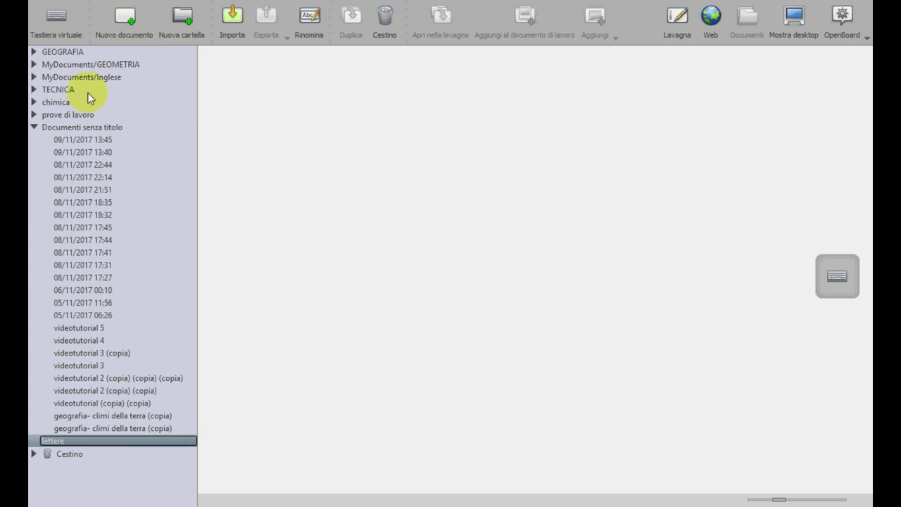
Step: Expand the GEOGRAFIA folder and view the pages of the documents "ITALIA (copia)" and "ITALIA"
{"action": "left_click", "coordinate": [34, 51]}
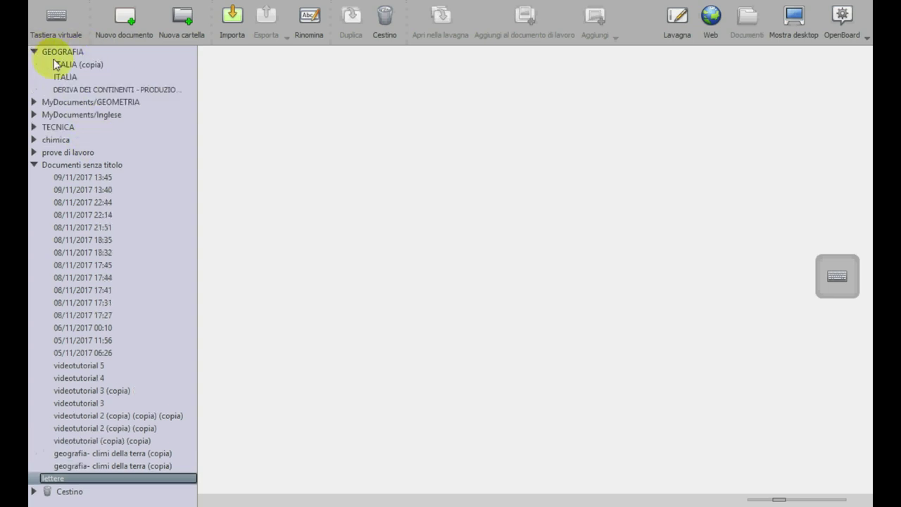
{"action": "left_click", "coordinate": [60, 65]}
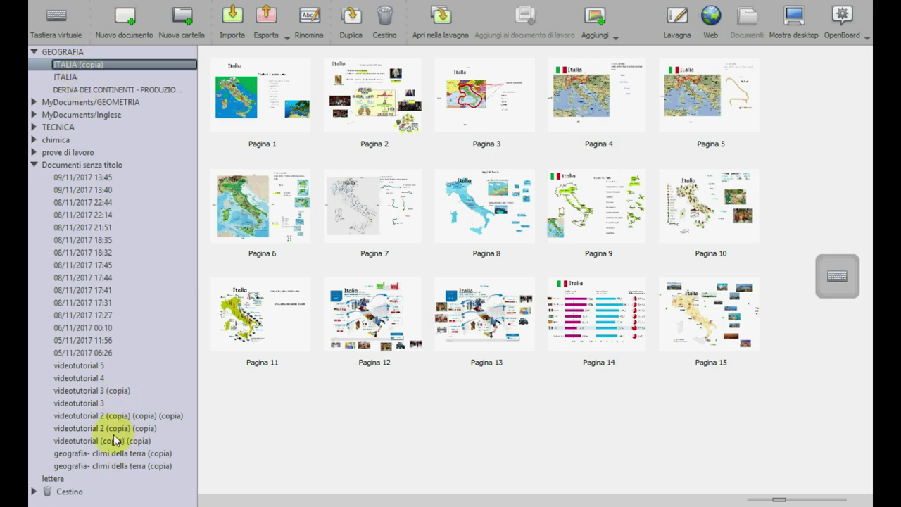
{"action": "left_click", "coordinate": [92, 79]}
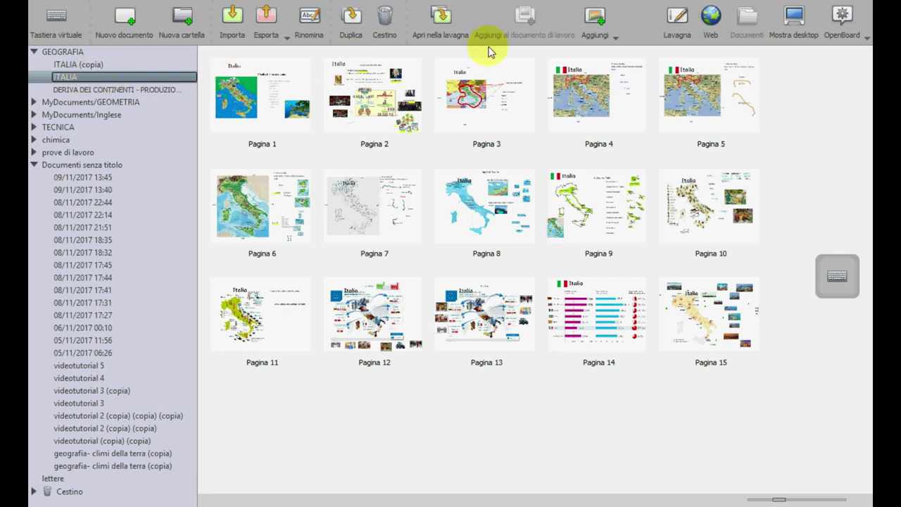
Step: Open page 1 of the ITALIA document on the board, page forward to page 5 and go back to page 4
{"action": "double_click", "coordinate": [254, 84]}
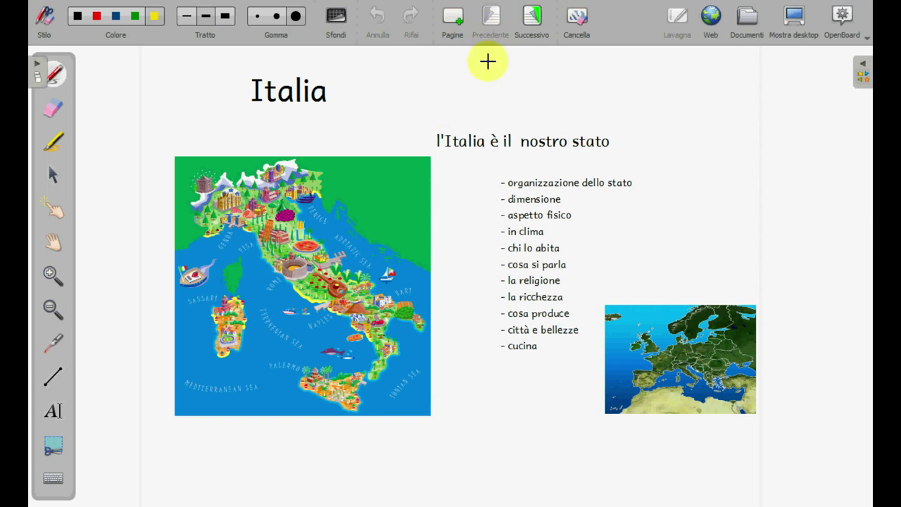
{"action": "left_click", "coordinate": [535, 24]}
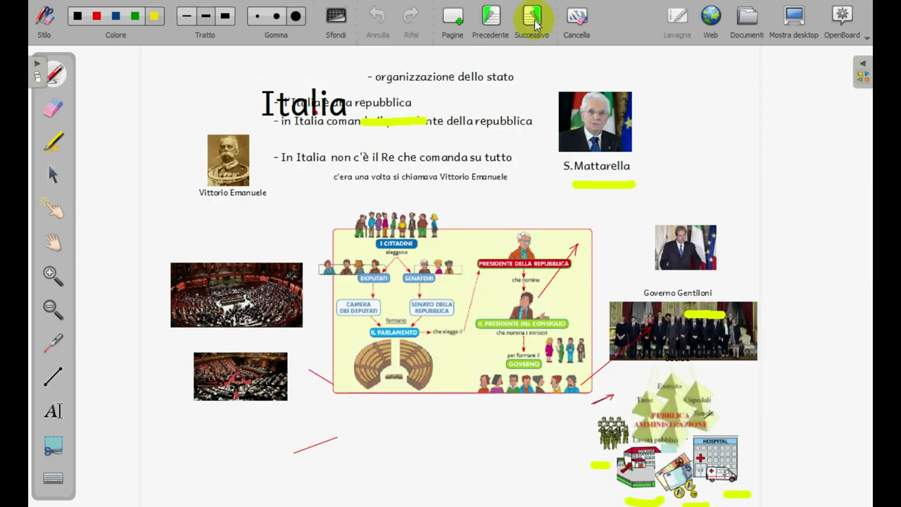
{"action": "left_click", "coordinate": [532, 26]}
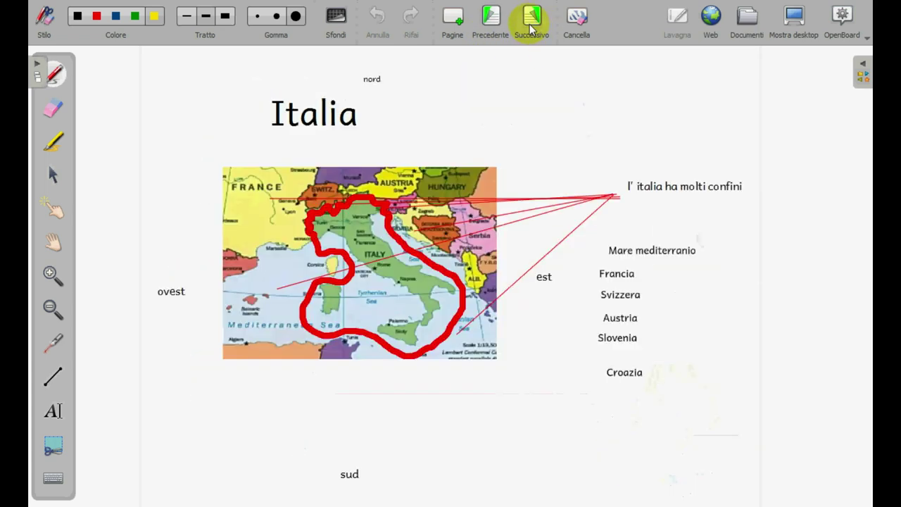
{"action": "left_click", "coordinate": [532, 27]}
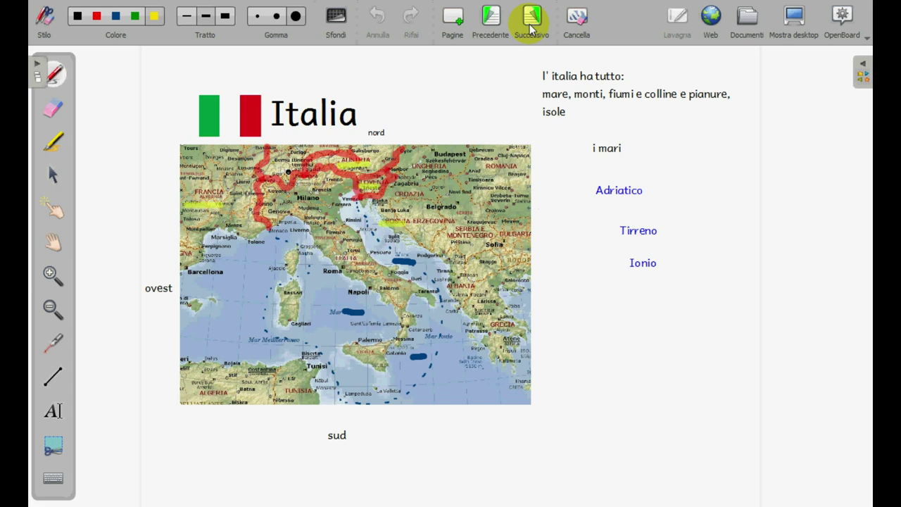
{"action": "left_click", "coordinate": [532, 27]}
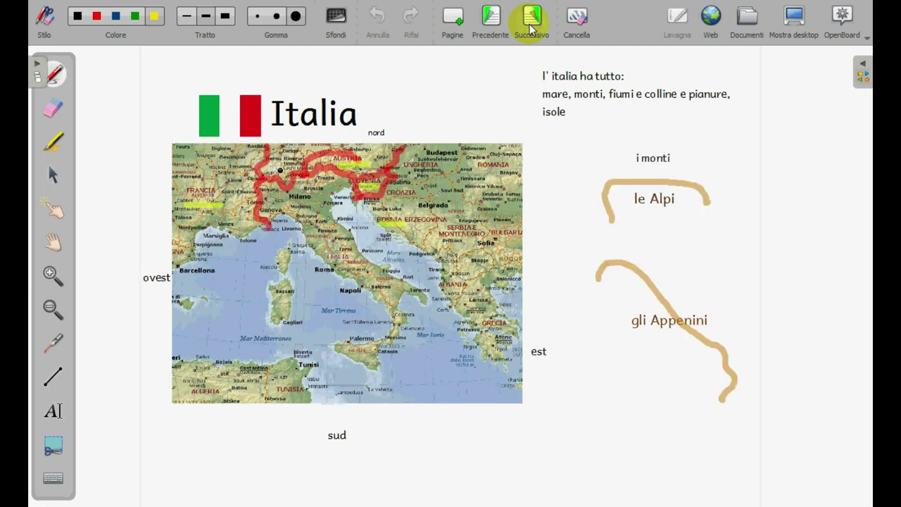
{"action": "left_click", "coordinate": [493, 22]}
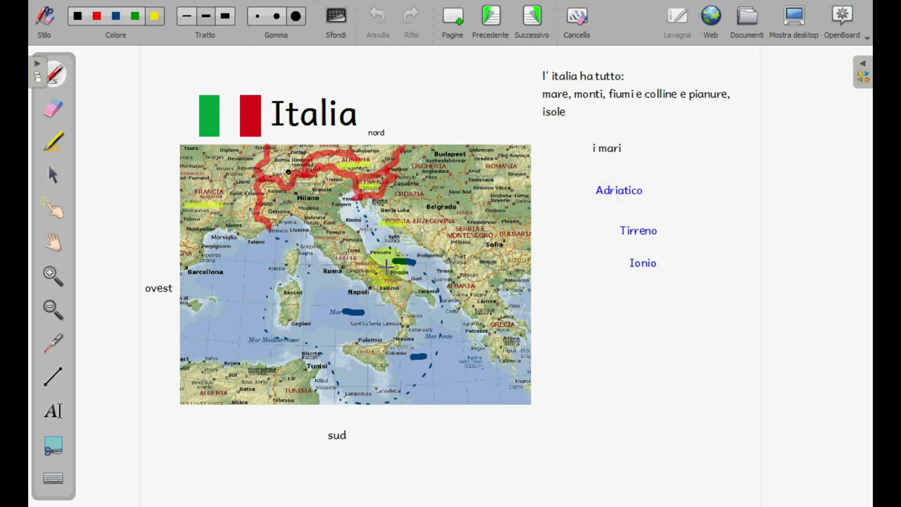
Step: Move the "Adriatico", "Tirreno" and "Ionio" labels onto their seas on the map of Italy
{"action": "left_click", "coordinate": [57, 179]}
{"action": "left_click_drag", "start_coordinate": [644, 193], "coordinate": [431, 258]}
{"action": "left_click_drag", "start_coordinate": [626, 231], "coordinate": [343, 301]}
{"action": "left_click_drag", "start_coordinate": [649, 264], "coordinate": [449, 373]}
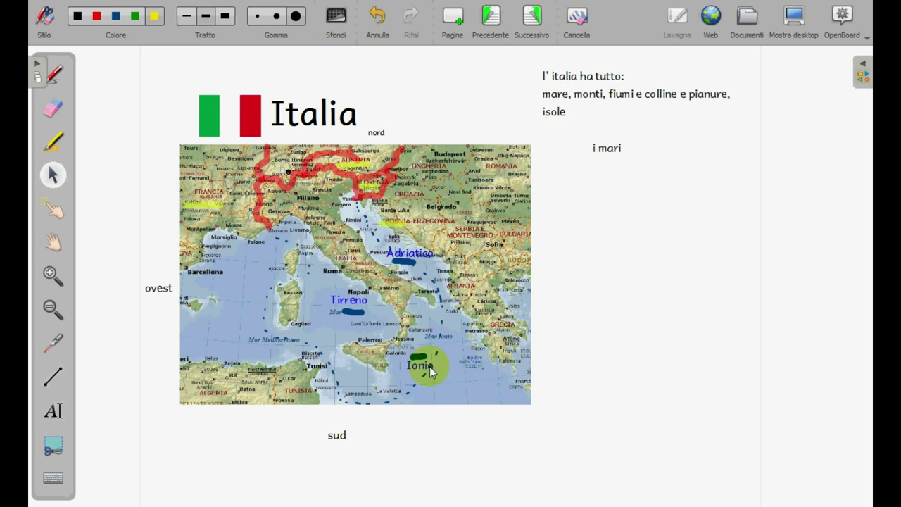
Step: Move the three sea labels off the map and stack them in a list under "i mari"
{"action": "left_click_drag", "start_coordinate": [410, 265], "coordinate": [659, 173]}
{"action": "left_click_drag", "start_coordinate": [338, 303], "coordinate": [637, 204]}
{"action": "left_click_drag", "start_coordinate": [421, 368], "coordinate": [637, 237]}
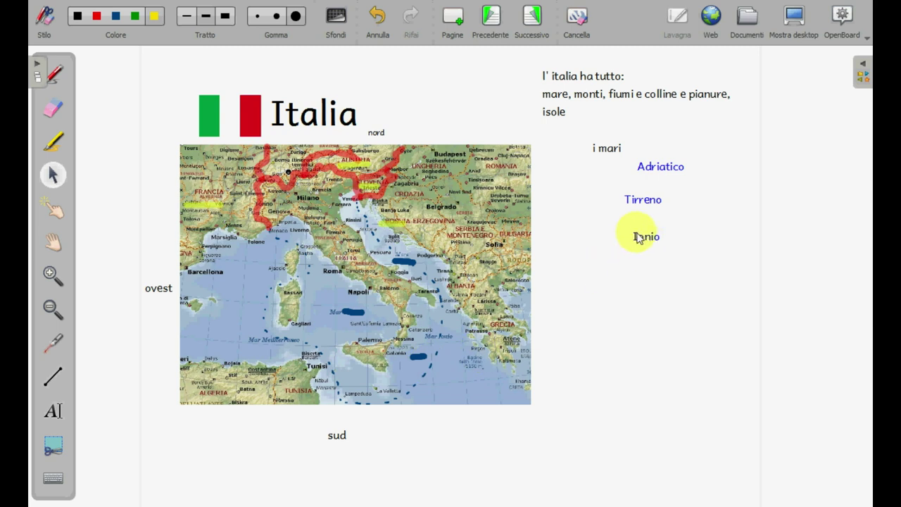
Step: Shift the "le Alpi" label slightly on page 5 and return to the document list with ITALIA selected
{"action": "left_click", "coordinate": [531, 21]}
{"action": "left_click_drag", "start_coordinate": [670, 192], "coordinate": [714, 191]}
{"action": "left_click", "coordinate": [746, 21]}
{"action": "left_click", "coordinate": [122, 76]}
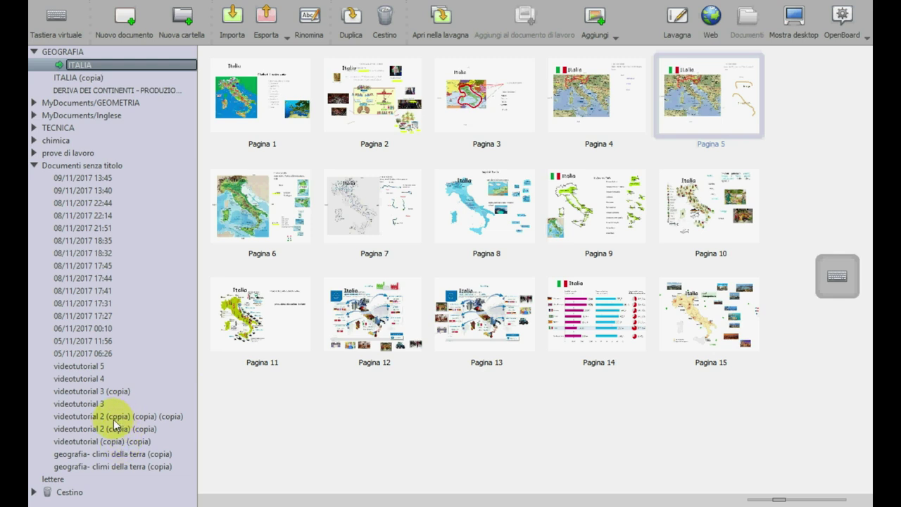
Step: Look through the pages of "videotutorial 5", open page 5 on the board and return to the document list
{"action": "left_click", "coordinate": [102, 368]}
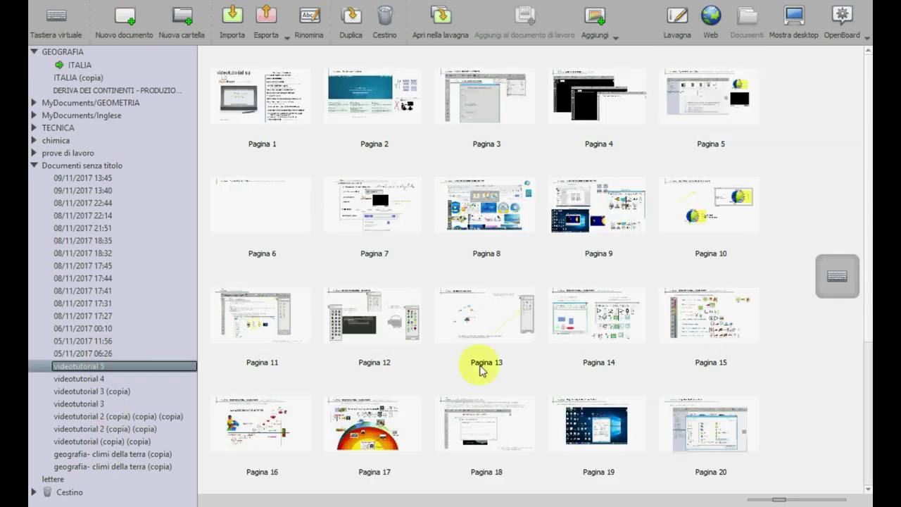
{"action": "scroll", "coordinate": [830, 321], "scroll_direction": "down", "scroll_amount": 3}
{"action": "scroll", "coordinate": [797, 338], "scroll_direction": "up", "scroll_amount": 3}
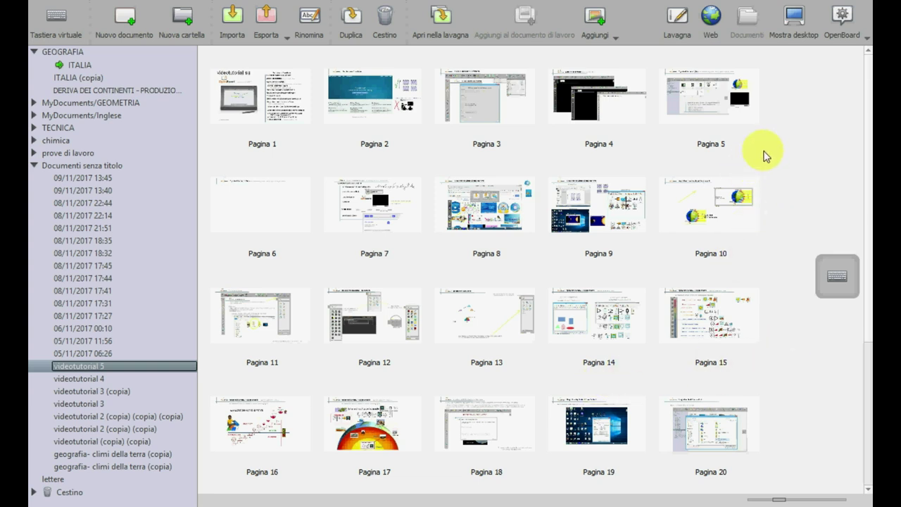
{"action": "double_click", "coordinate": [711, 106]}
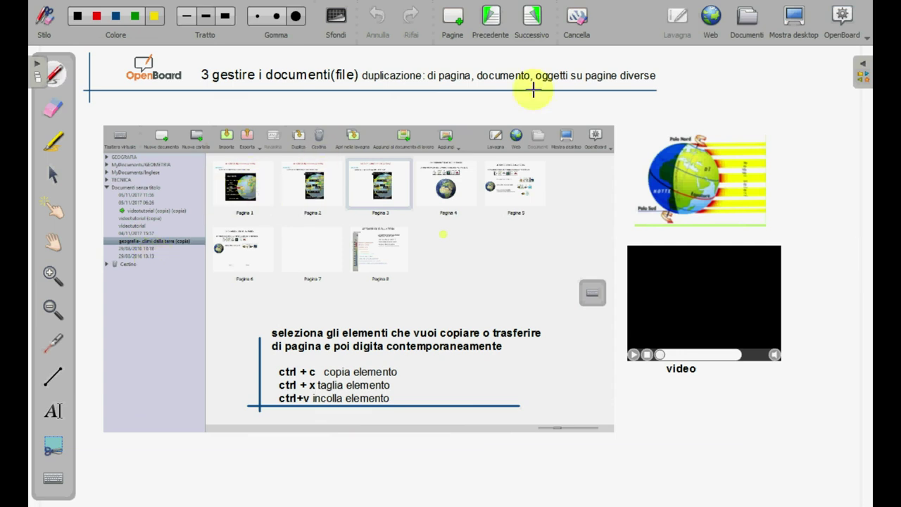
{"action": "left_click", "coordinate": [746, 18]}
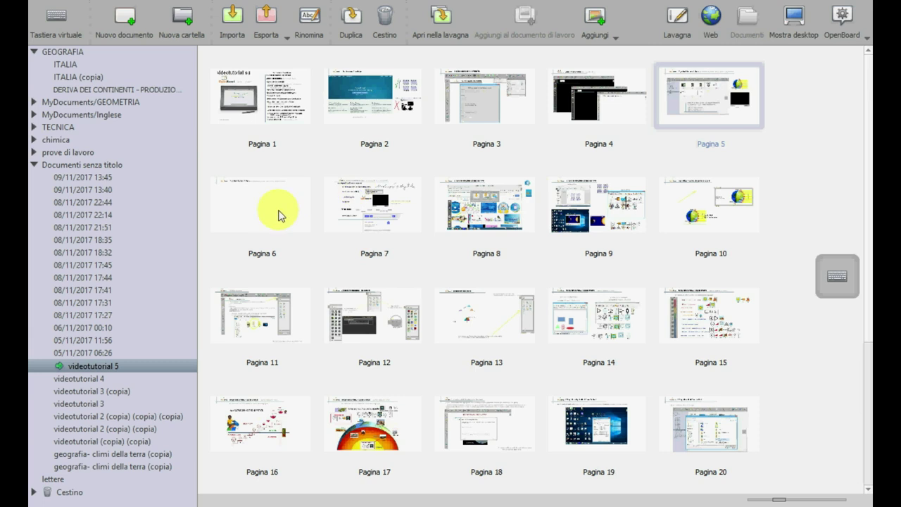
Step: Open page 2 of "videotutorial 5" on the board, page back and forth up to page 4, and return to the document list
{"action": "left_click", "coordinate": [89, 367]}
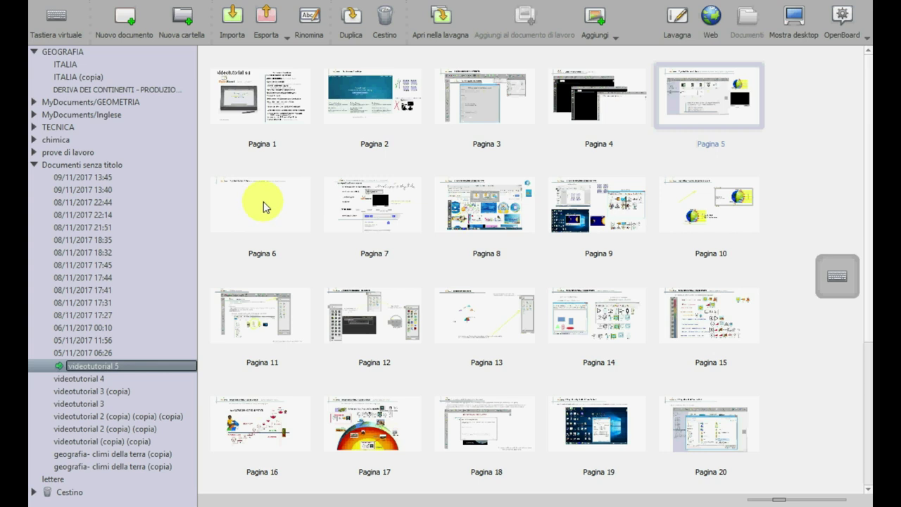
{"action": "left_click", "coordinate": [386, 98]}
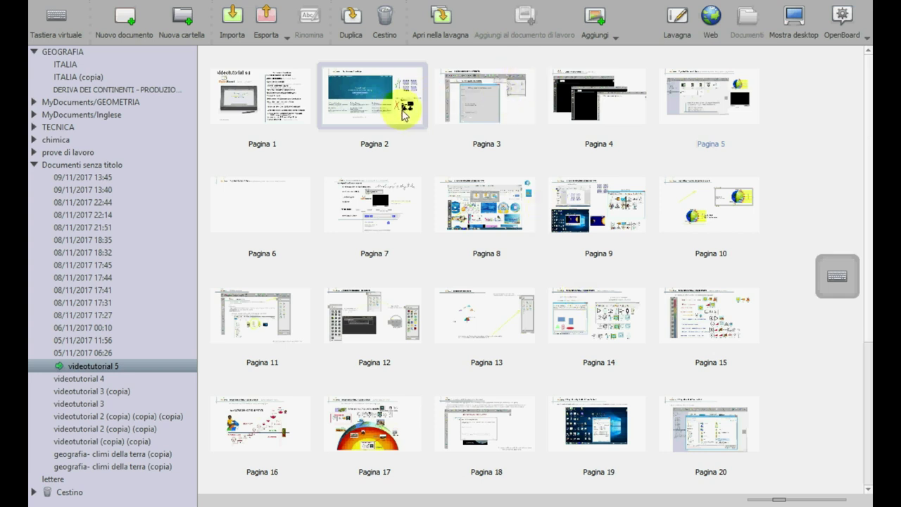
{"action": "double_click", "coordinate": [407, 105]}
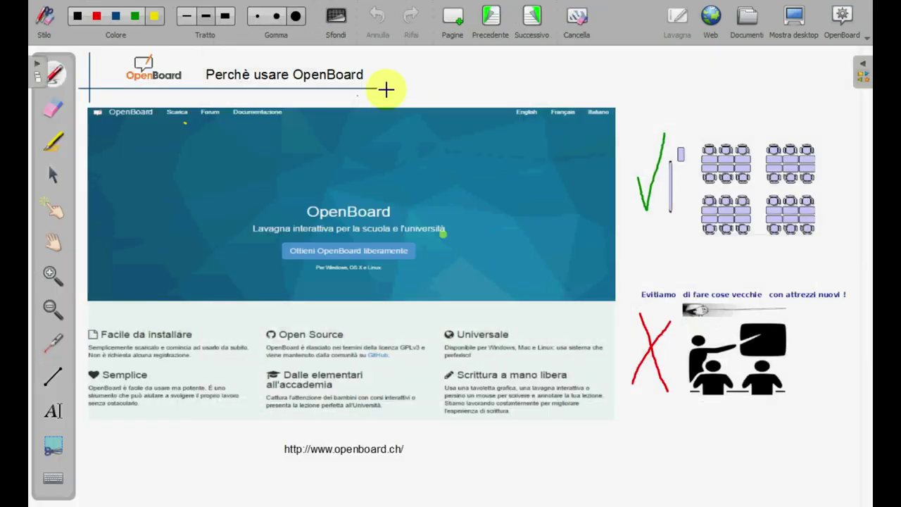
{"action": "left_click", "coordinate": [534, 20]}
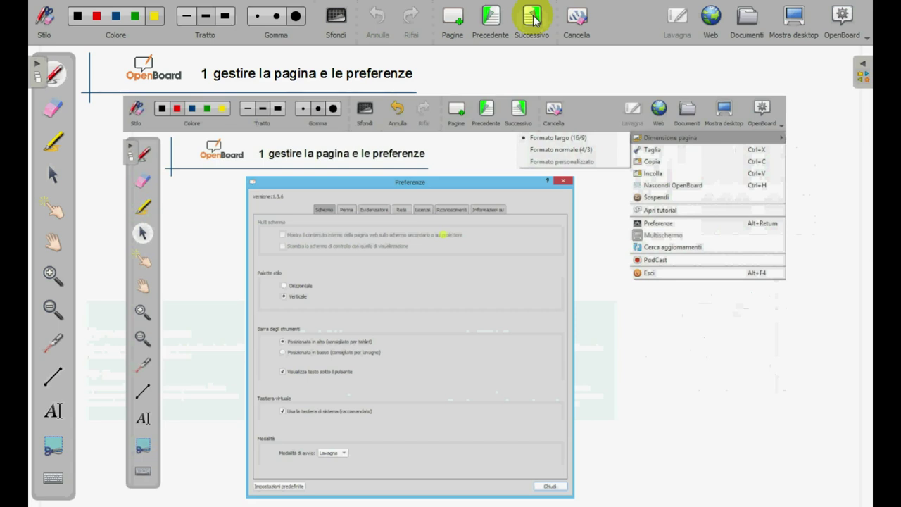
{"action": "left_click", "coordinate": [533, 20]}
{"action": "left_click", "coordinate": [492, 17]}
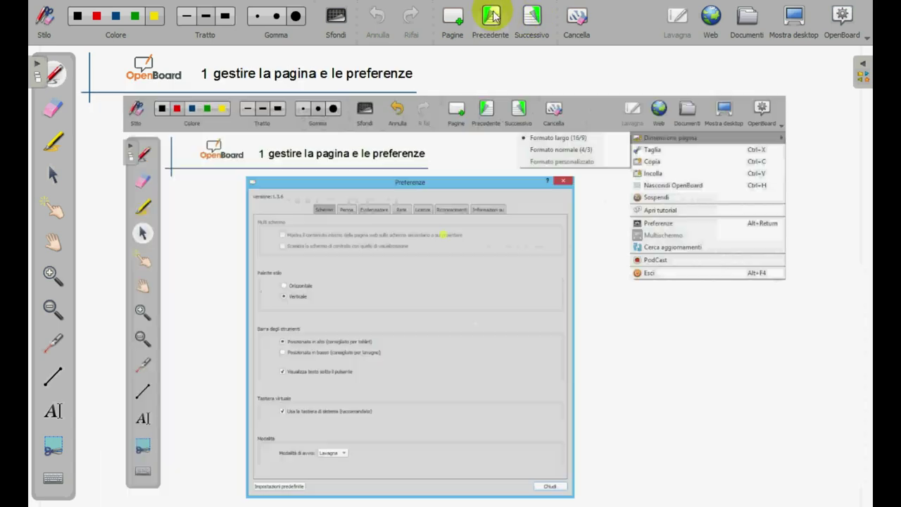
{"action": "left_click", "coordinate": [492, 17]}
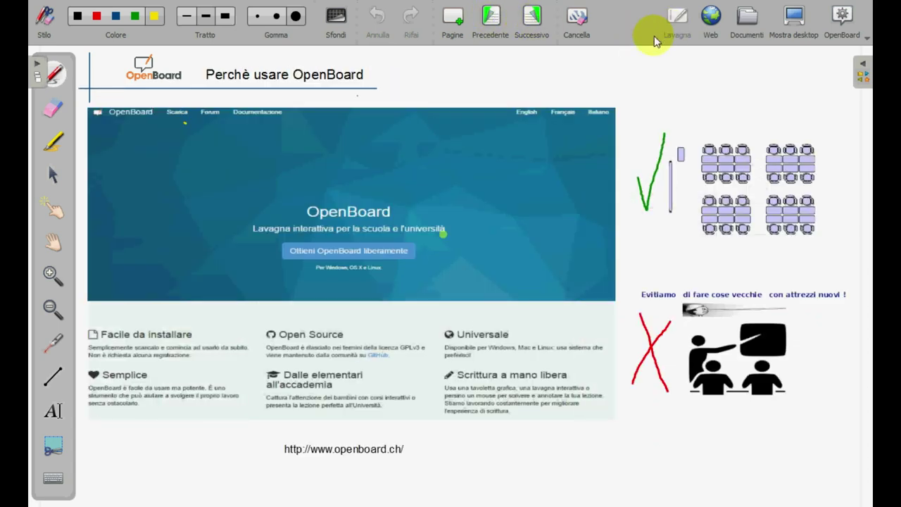
{"action": "left_click", "coordinate": [533, 20]}
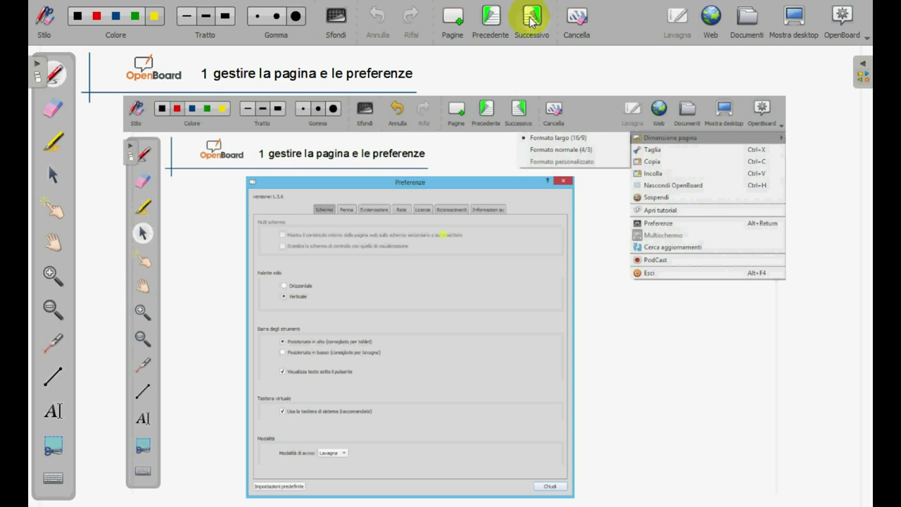
{"action": "left_click", "coordinate": [533, 20]}
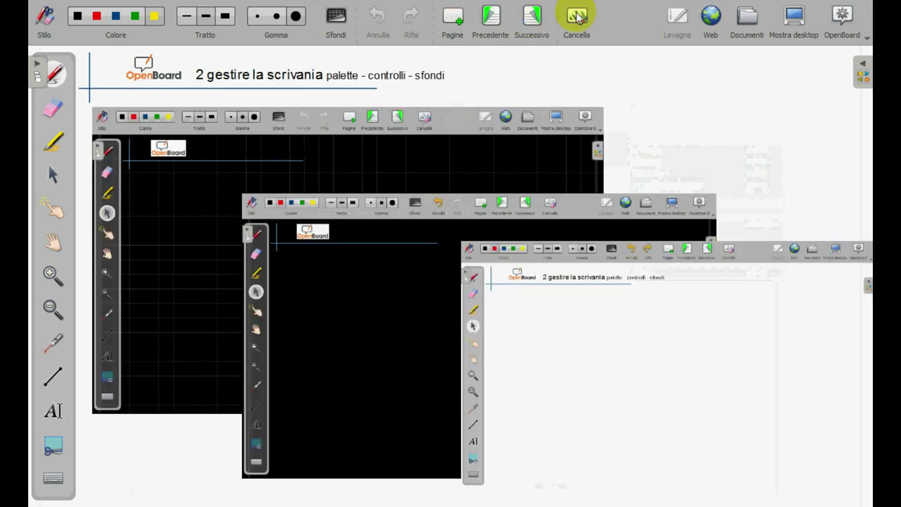
{"action": "left_click", "coordinate": [748, 15]}
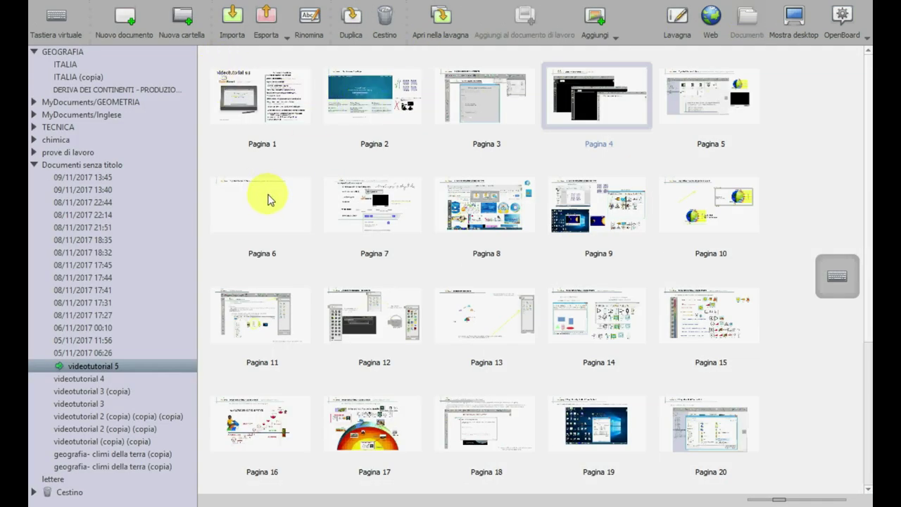
Step: Open page 6 of "videotutorial 5" on the board and return to the document list
{"action": "left_click", "coordinate": [270, 199]}
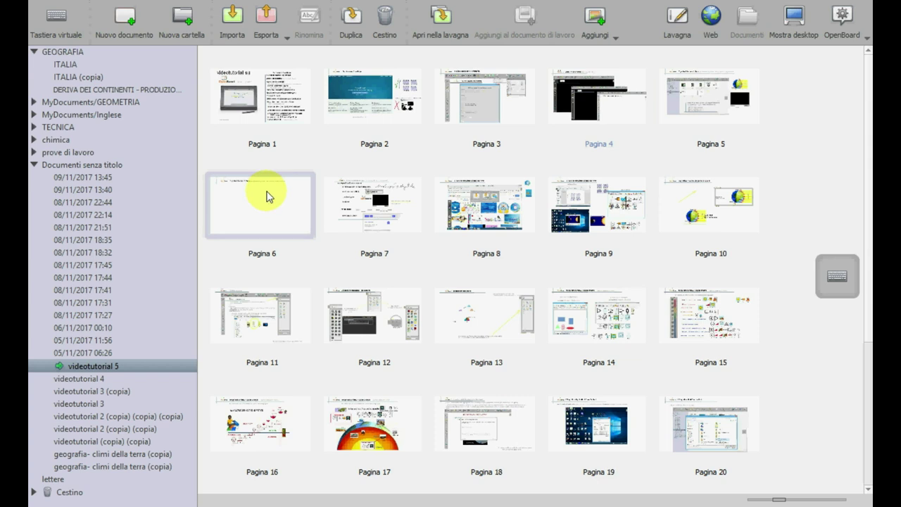
{"action": "double_click", "coordinate": [268, 196]}
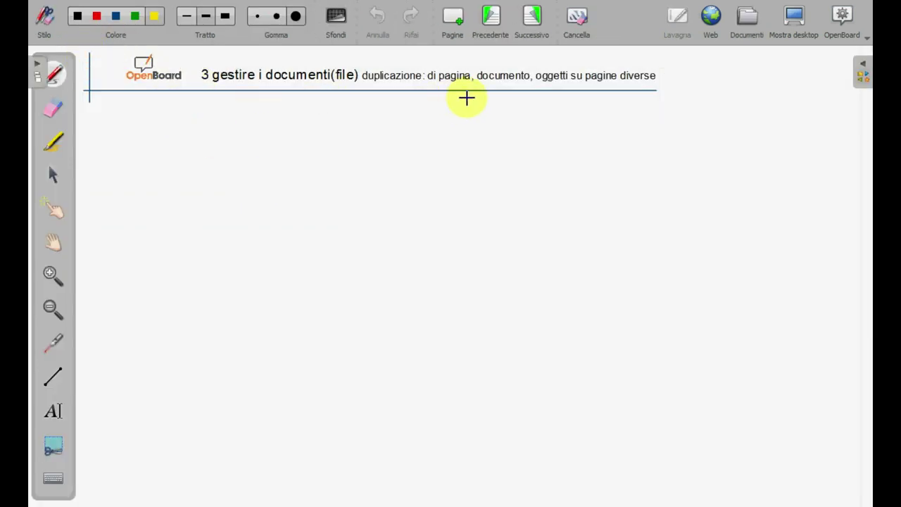
{"action": "left_click", "coordinate": [746, 18]}
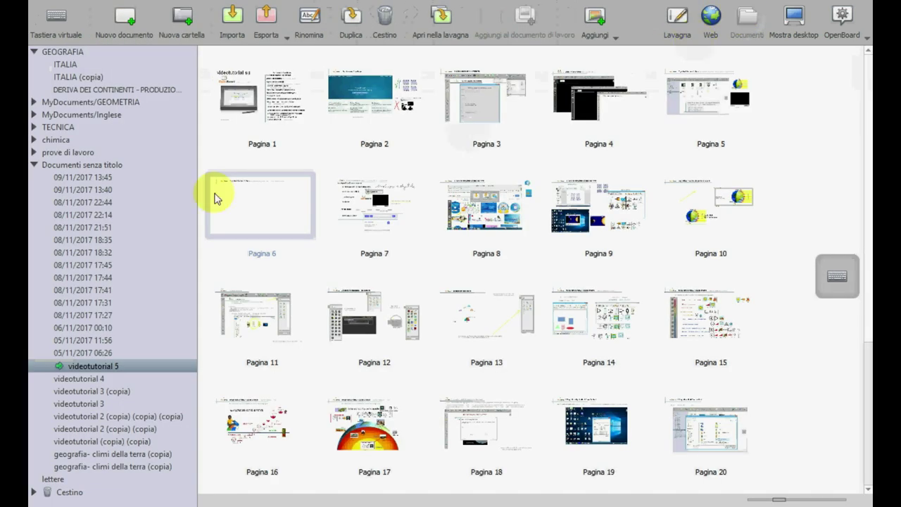
Step: Duplicate the document "videotutorial 5" and name the copy "videotutorial 6"
{"action": "left_click", "coordinate": [357, 19]}
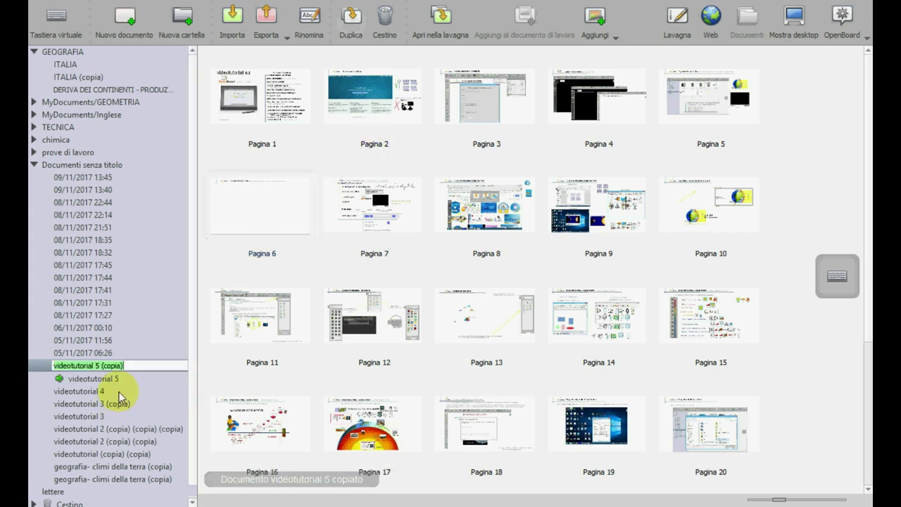
{"action": "left_click", "coordinate": [122, 366]}
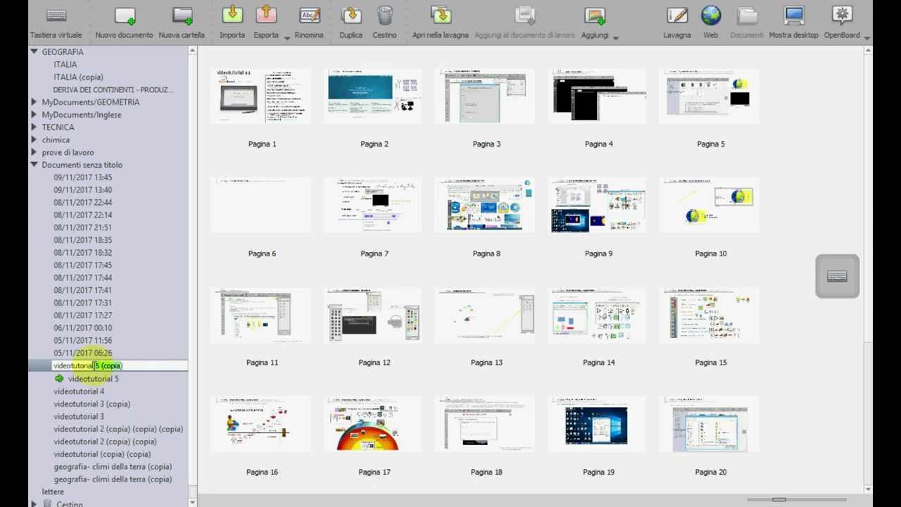
{"action": "type", "text": "6)"}
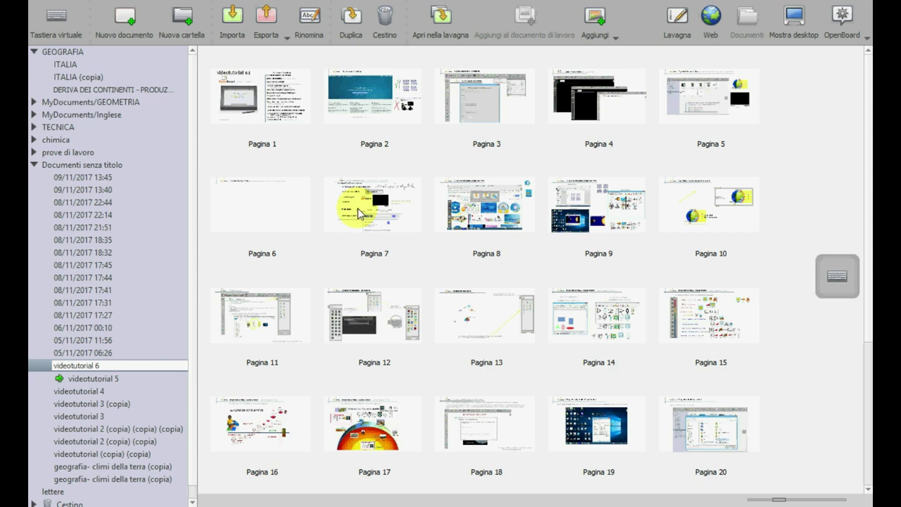
{"action": "left_click", "coordinate": [378, 161]}
Step: Duplicate page 2 of "videotutorial 6" and duplicate the resulting page 3 as well
{"action": "left_click", "coordinate": [373, 112]}
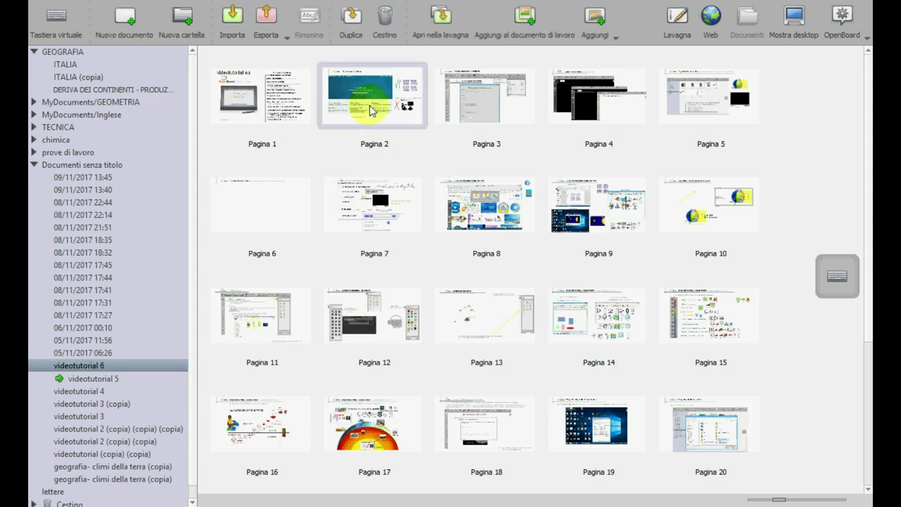
{"action": "left_click", "coordinate": [265, 441]}
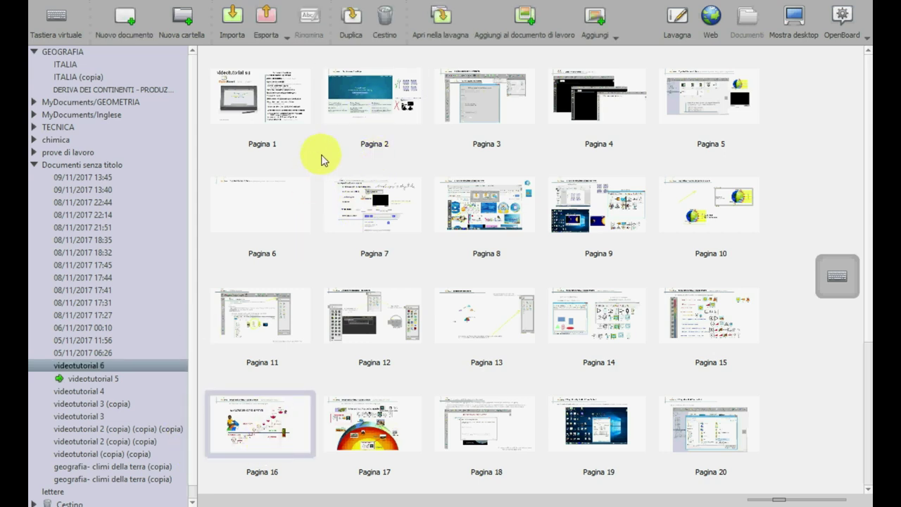
{"action": "left_click", "coordinate": [396, 114]}
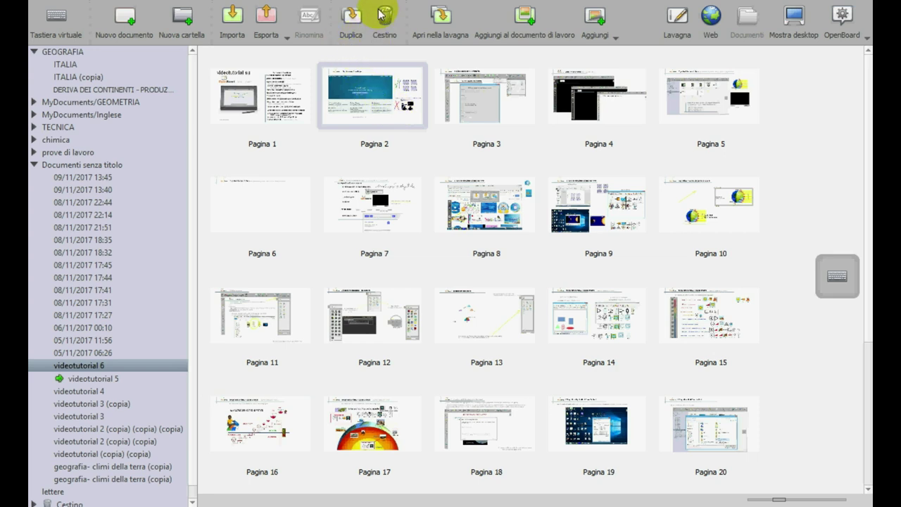
{"action": "left_click", "coordinate": [353, 19]}
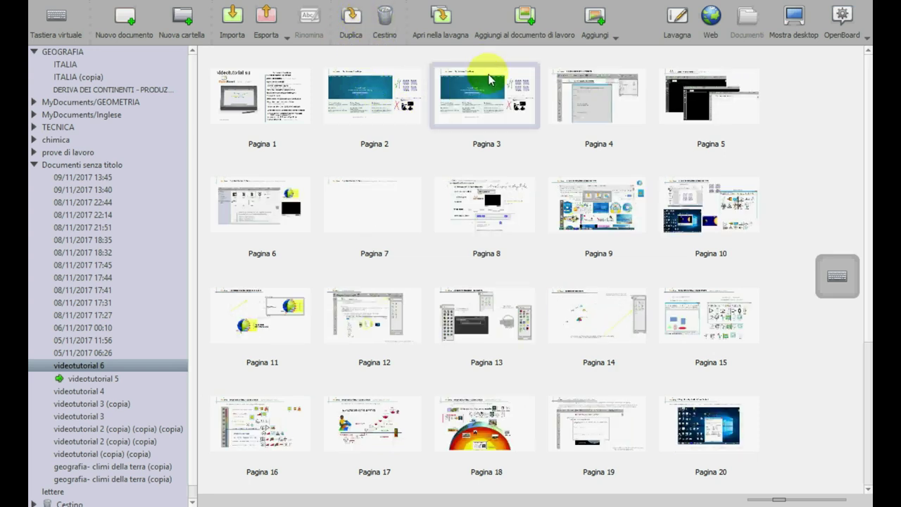
{"action": "left_click", "coordinate": [356, 19]}
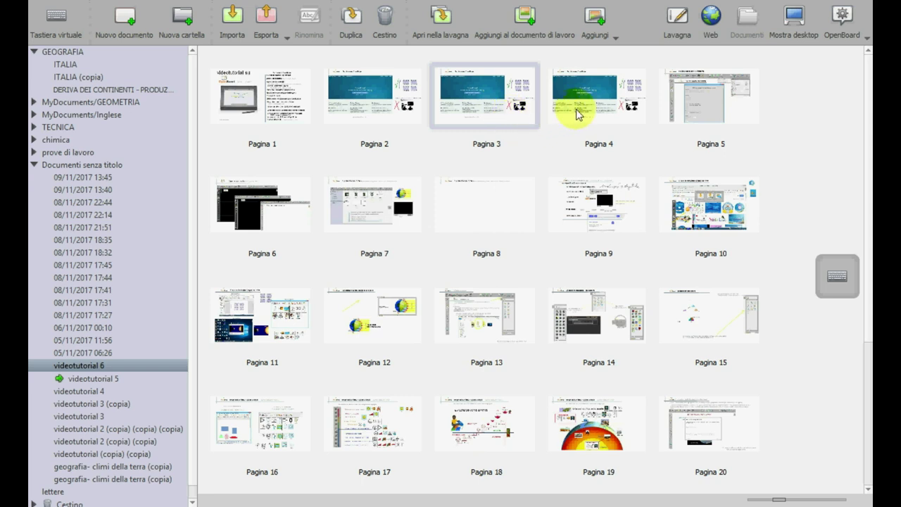
Step: Delete pages 3 and 4 together from the document "videotutorial 6" and confirm their removal
{"action": "left_click", "coordinate": [593, 109], "text": "ctrl"}
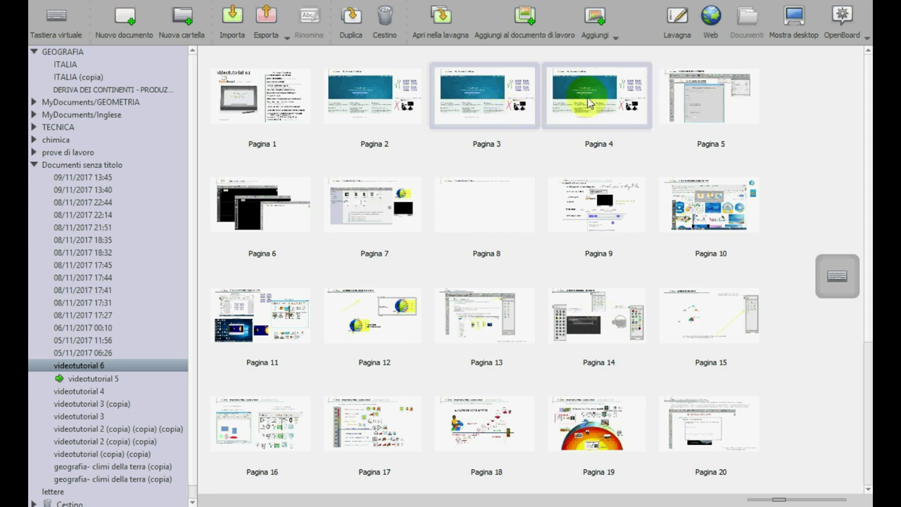
{"action": "left_click", "coordinate": [386, 22]}
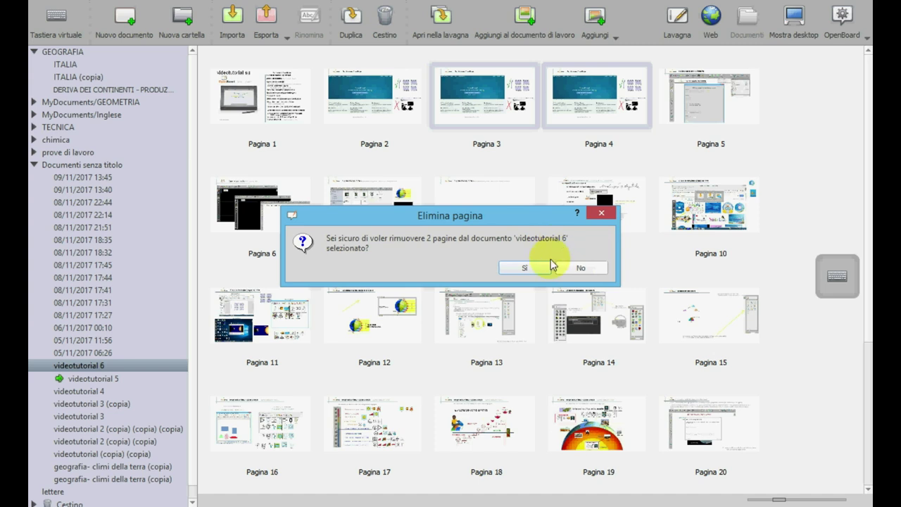
{"action": "left_click", "coordinate": [536, 269]}
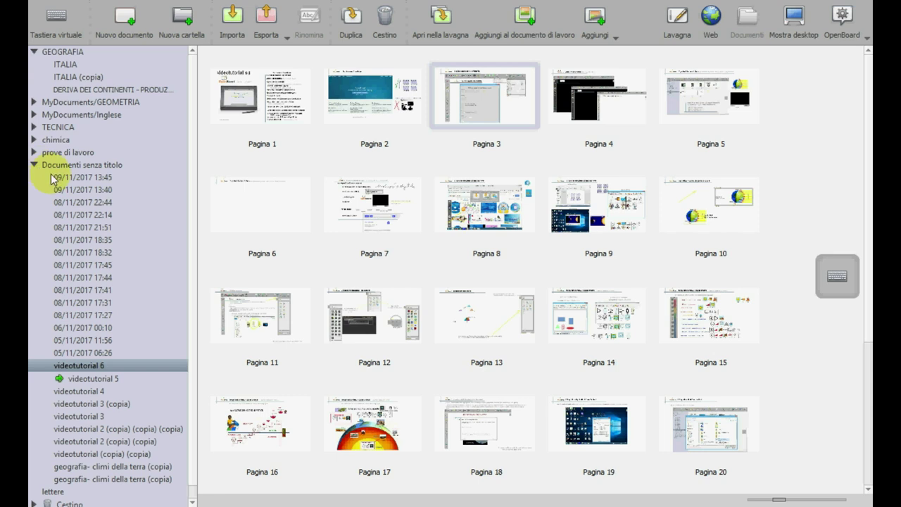
Step: View the document "09/11/2017 13:45", return to "videotutorial 6" and enlarge its page thumbnails
{"action": "left_click", "coordinate": [78, 180]}
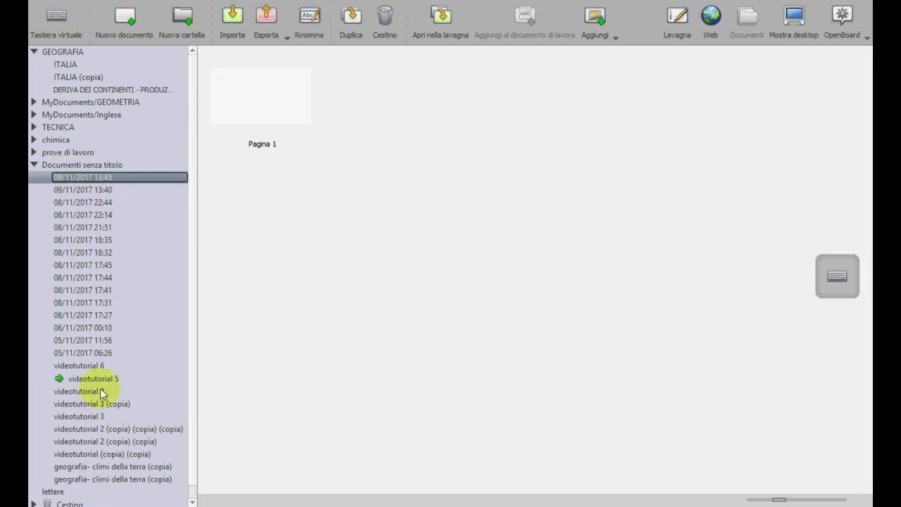
{"action": "left_click", "coordinate": [99, 366]}
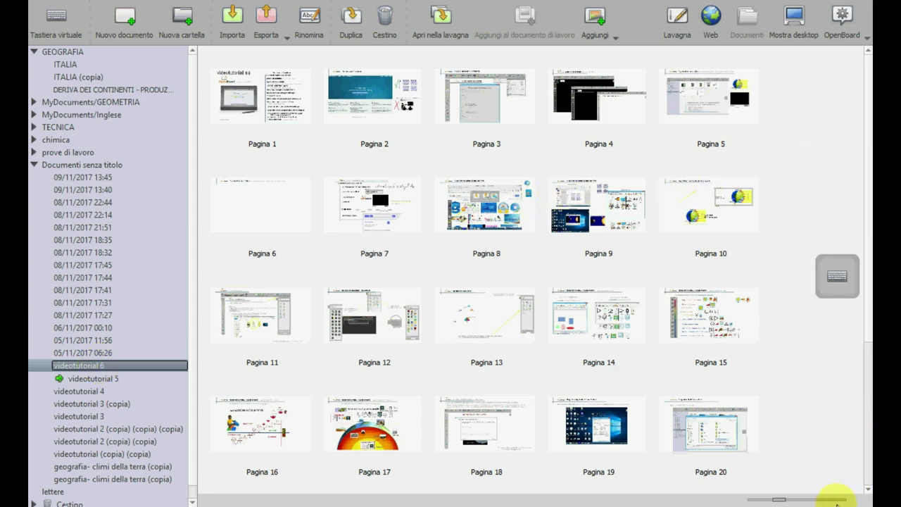
{"action": "mouse_move", "coordinate": [783, 500]}
{"action": "left_mouse_down"}
{"action": "mouse_move", "coordinate": [808, 501]}
{"action": "mouse_move", "coordinate": [791, 495]}
{"action": "left_mouse_up"}
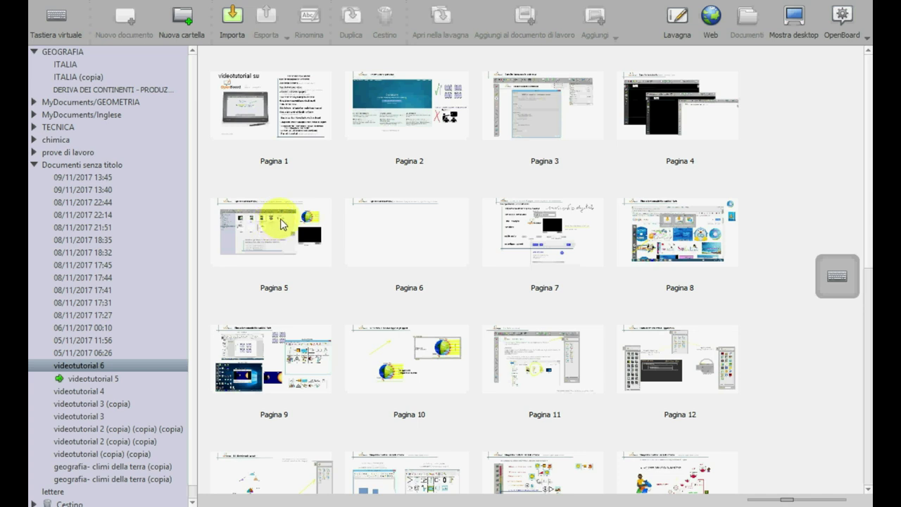
Step: Open page 6 of "videotutorial 6" on the board and draw a wavy yellow highlighter stroke below the header
{"action": "left_click", "coordinate": [378, 215]}
{"action": "double_click", "coordinate": [379, 215]}
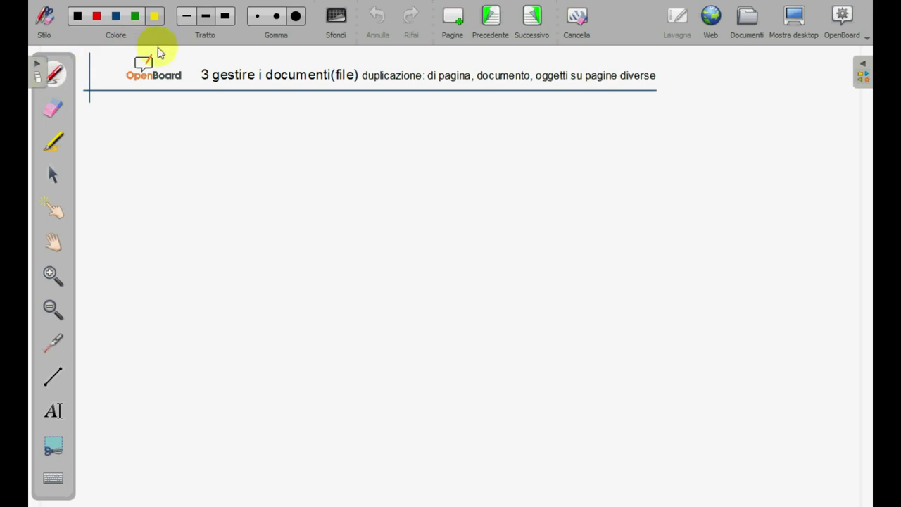
{"action": "left_click", "coordinate": [53, 141]}
{"action": "mouse_move", "coordinate": [239, 186]}
{"action": "left_mouse_down"}
{"action": "mouse_move", "coordinate": [308, 214]}
{"action": "mouse_move", "coordinate": [533, 242]}
{"action": "mouse_move", "coordinate": [633, 229]}
{"action": "left_mouse_up"}
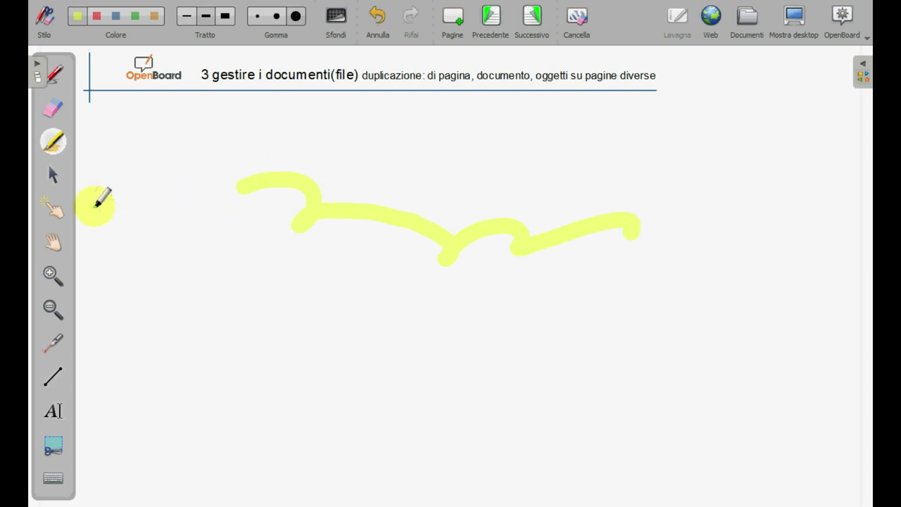
Step: Select the yellow highlighter stroke on the page and delete it
{"action": "left_click", "coordinate": [53, 175]}
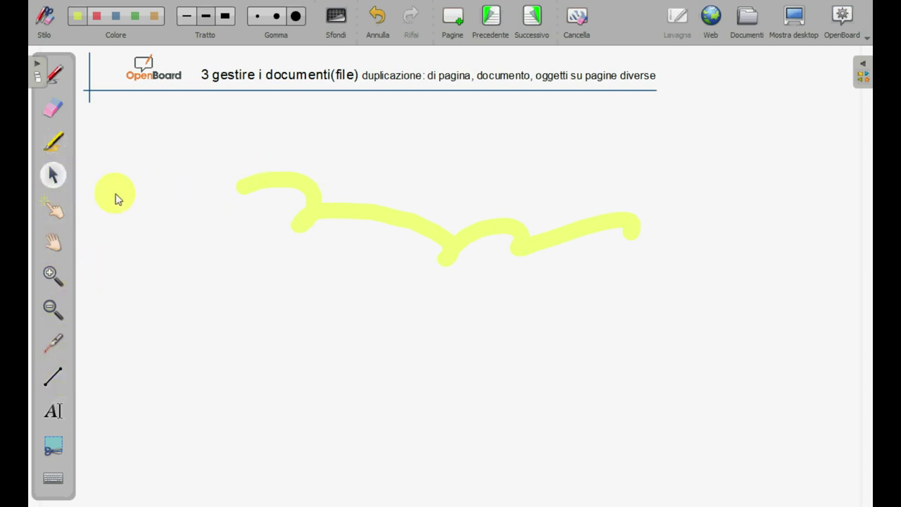
{"action": "left_click", "coordinate": [307, 215]}
{"action": "left_click", "coordinate": [223, 157]}
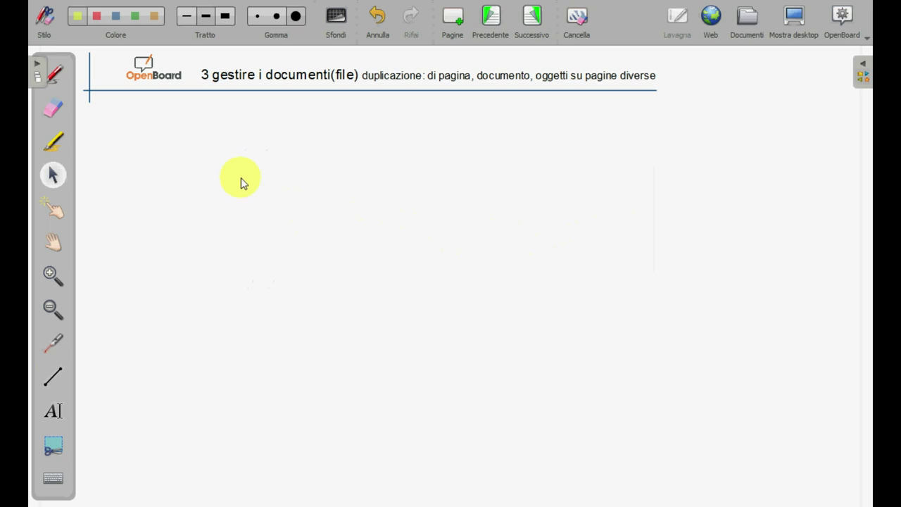
Step: Hide and show the drawing tool palette, and switch twice between the document list and the board
{"action": "left_click", "coordinate": [48, 24]}
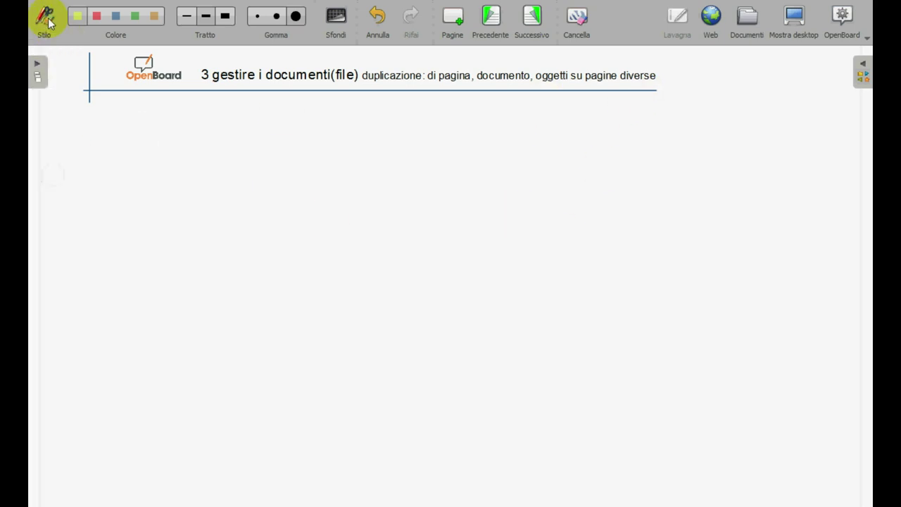
{"action": "left_click", "coordinate": [48, 23]}
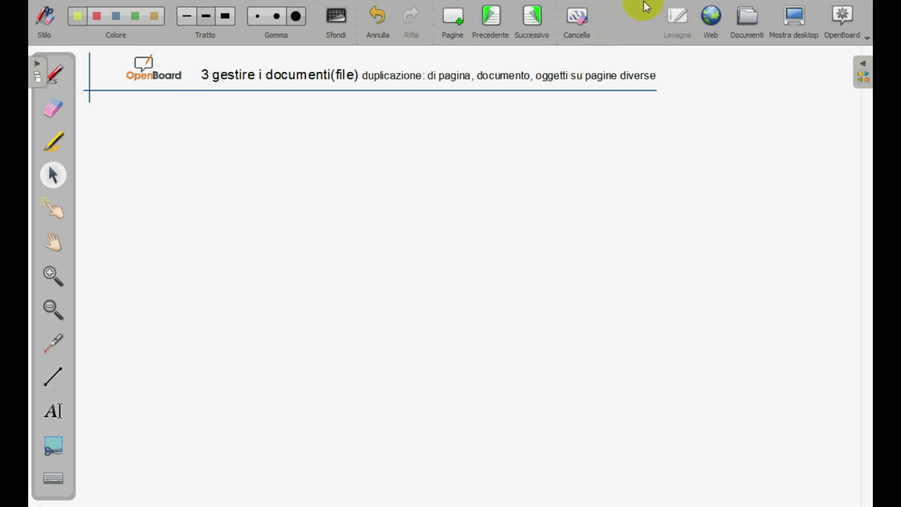
{"action": "left_click", "coordinate": [749, 19]}
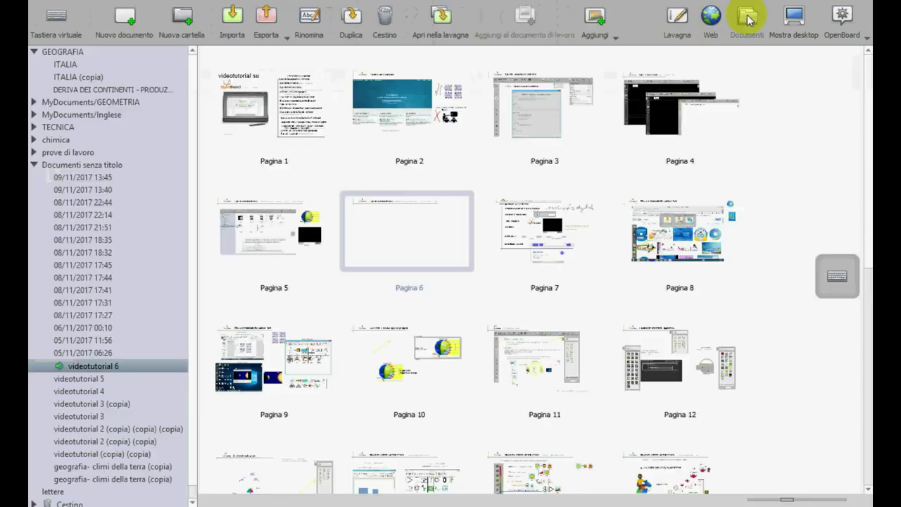
{"action": "left_click", "coordinate": [680, 20]}
{"action": "left_click", "coordinate": [747, 19]}
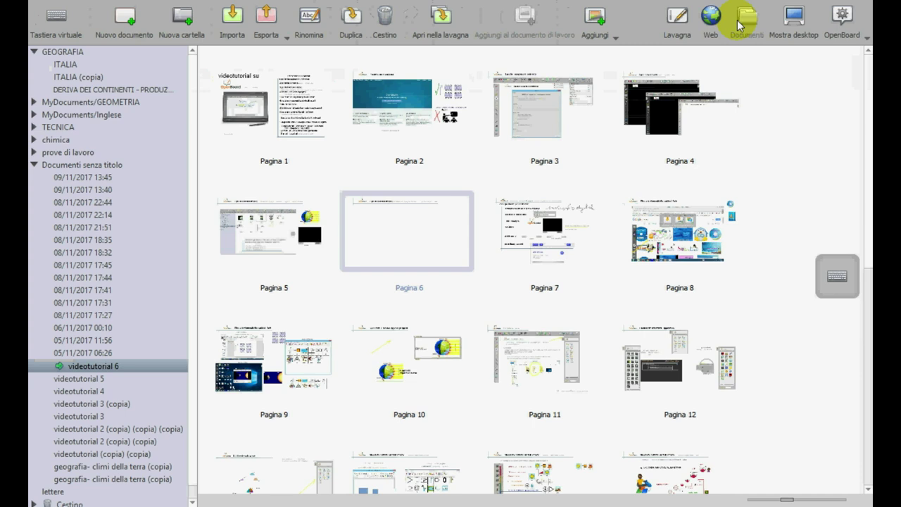
{"action": "left_click", "coordinate": [680, 19]}
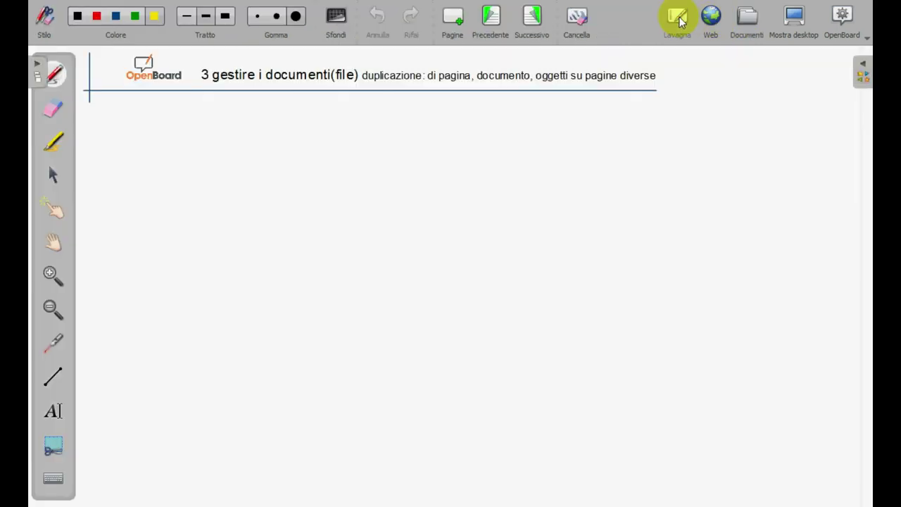
Step: Switch to desktop mode, open the "poster" PDF from the desktop and move its window fully into view
{"action": "left_click", "coordinate": [796, 17]}
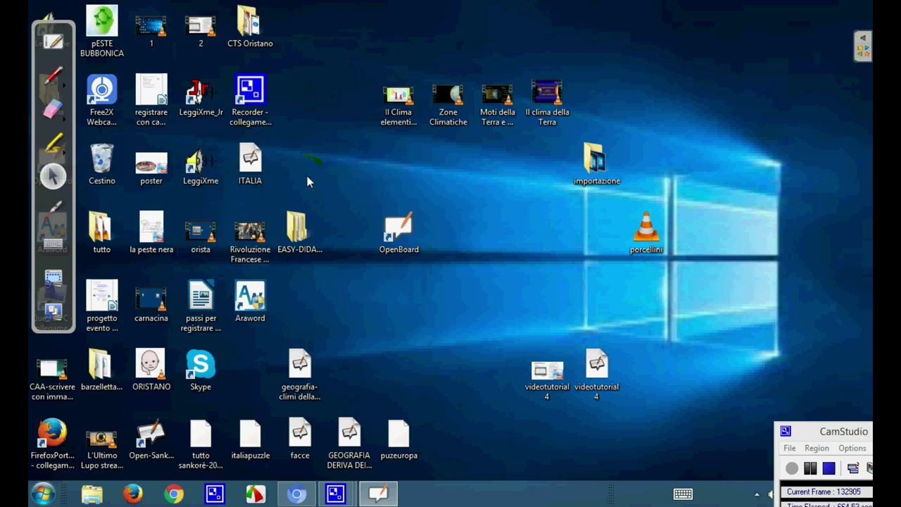
{"action": "left_click", "coordinate": [154, 164]}
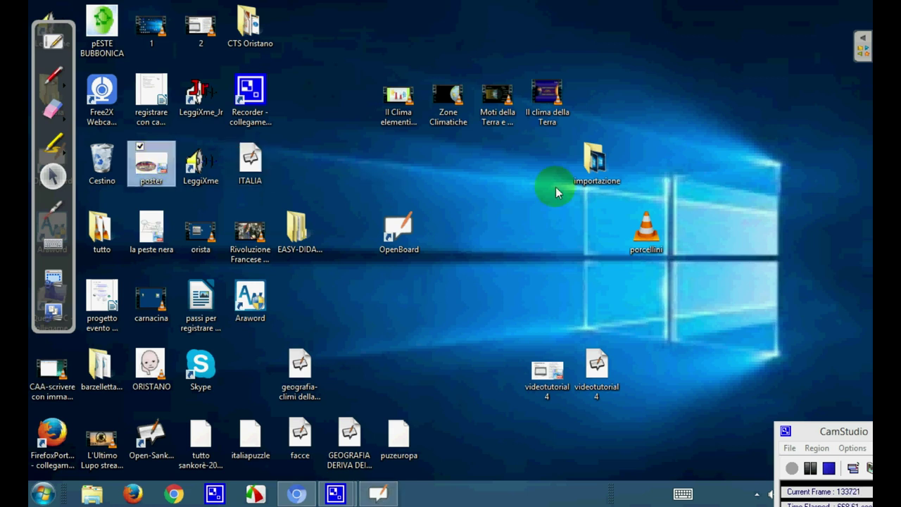
{"action": "key", "text": "Return"}
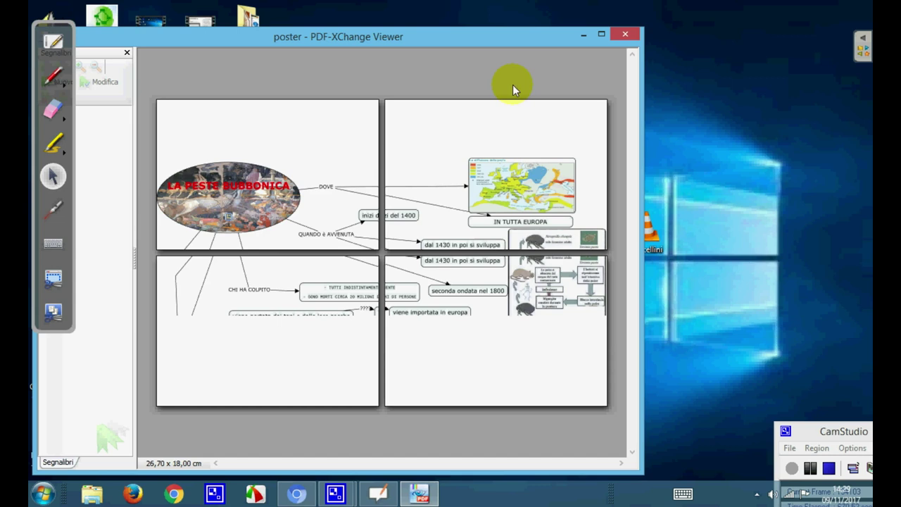
{"action": "left_click_drag", "start_coordinate": [543, 44], "coordinate": [645, 22]}
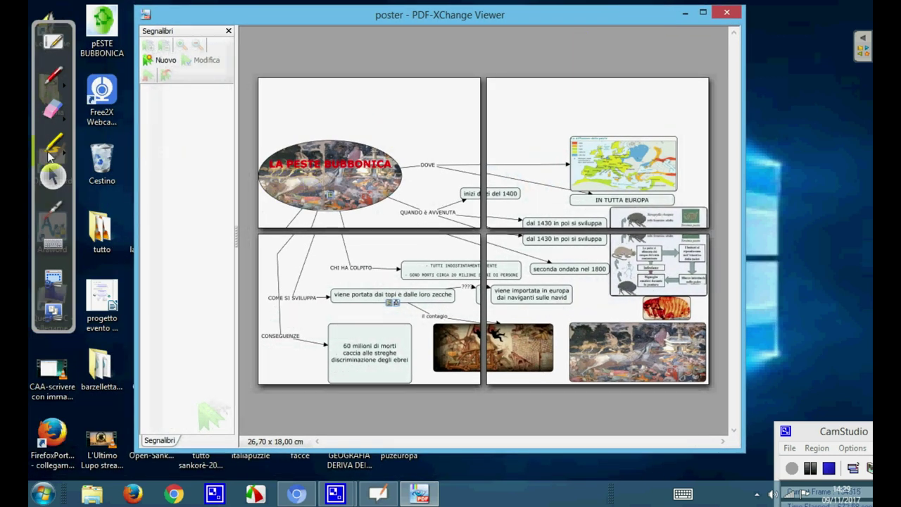
Step: Draw two yellow highlighter strokes over the poster, one above its title image and one across "CHI HA COLPITO"
{"action": "left_click", "coordinate": [55, 143]}
{"action": "mouse_move", "coordinate": [292, 124]}
{"action": "left_mouse_down"}
{"action": "mouse_move", "coordinate": [366, 129]}
{"action": "mouse_move", "coordinate": [512, 93]}
{"action": "mouse_move", "coordinate": [634, 88]}
{"action": "left_mouse_up"}
{"action": "mouse_move", "coordinate": [297, 245]}
{"action": "left_mouse_down"}
{"action": "mouse_move", "coordinate": [321, 271]}
{"action": "mouse_move", "coordinate": [450, 269]}
{"action": "left_mouse_up"}
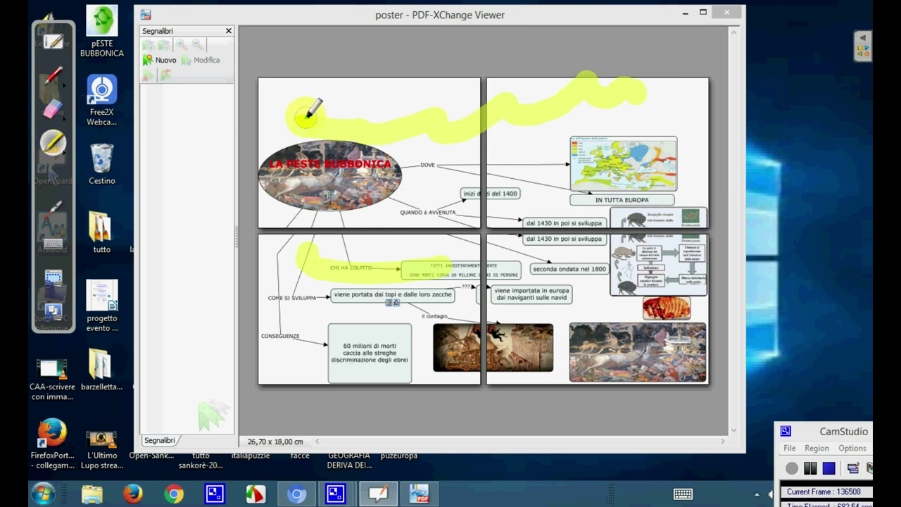
Step: Close the poster PDF with the selection tool active and return to the board
{"action": "left_click", "coordinate": [57, 181]}
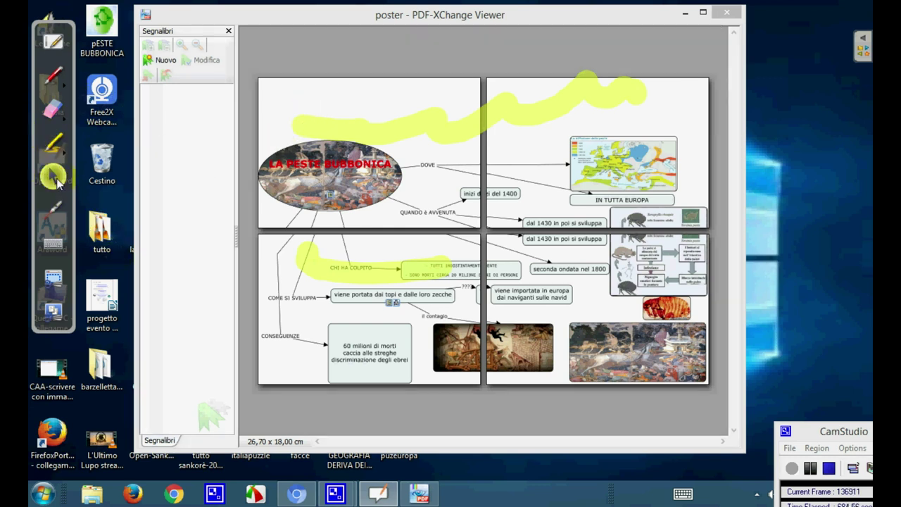
{"action": "left_click", "coordinate": [728, 12]}
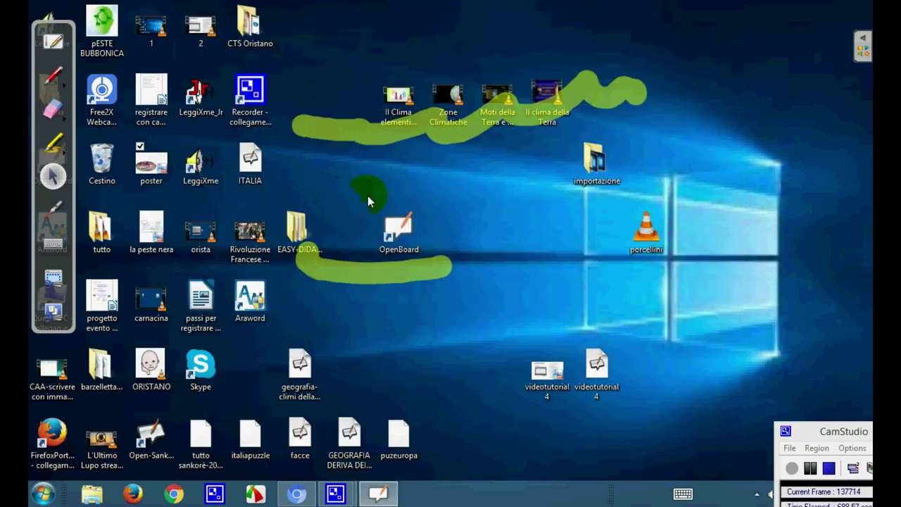
{"action": "left_click_drag", "start_coordinate": [349, 180], "coordinate": [342, 133]}
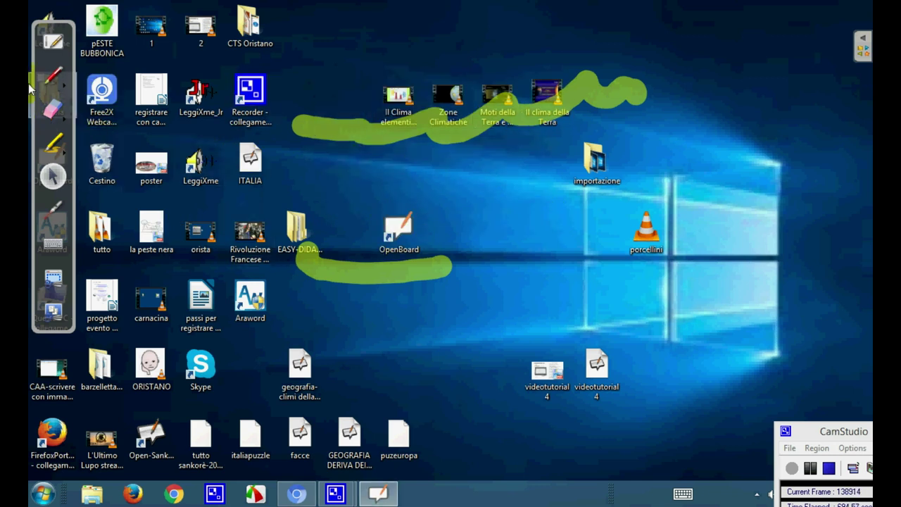
{"action": "left_click", "coordinate": [54, 41]}
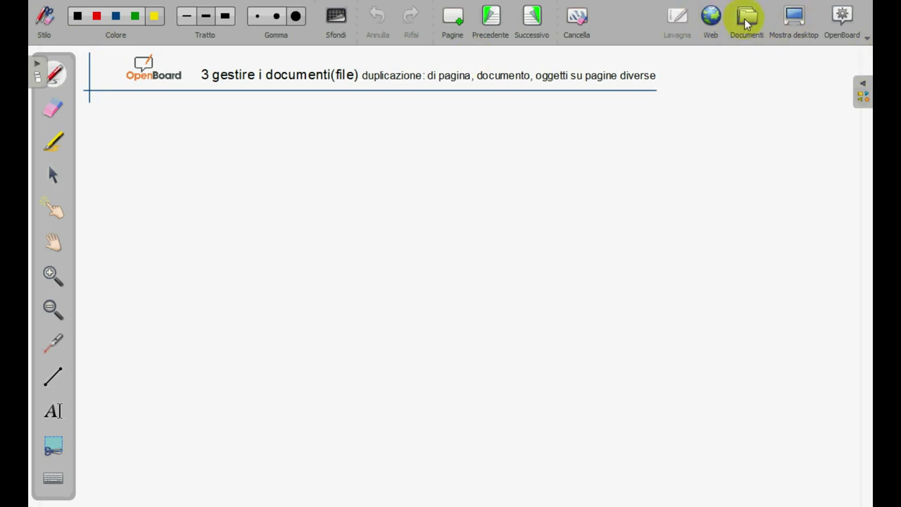
Step: View the options of the OpenBoard menu, open the built-in web browser and return to the board
{"action": "left_click", "coordinate": [868, 43]}
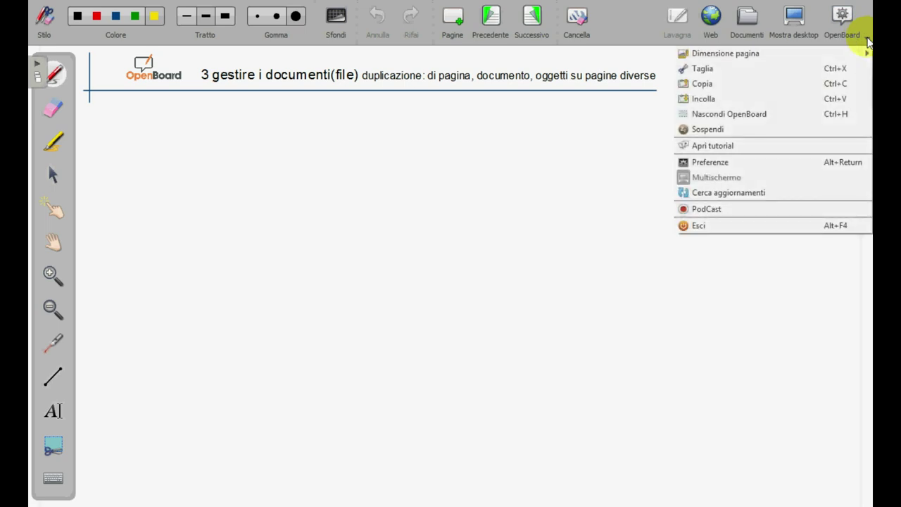
{"action": "left_click", "coordinate": [869, 42]}
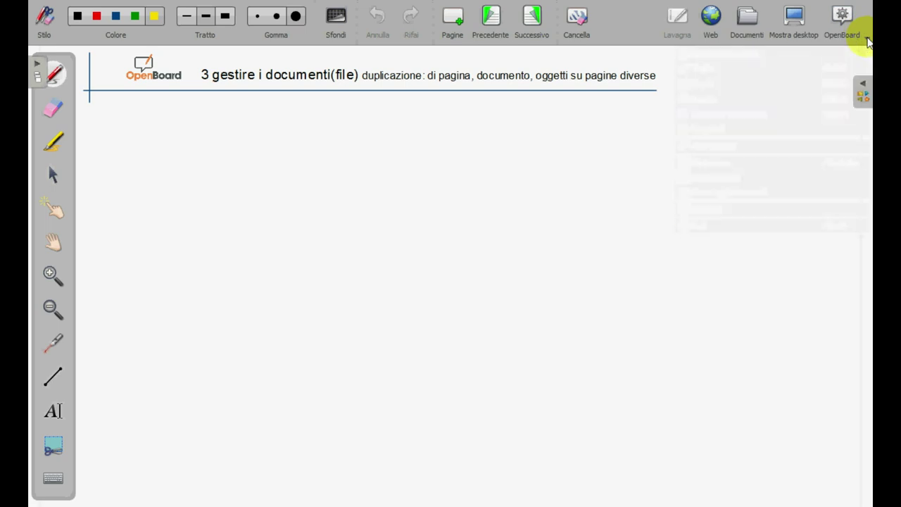
{"action": "left_click", "coordinate": [712, 16]}
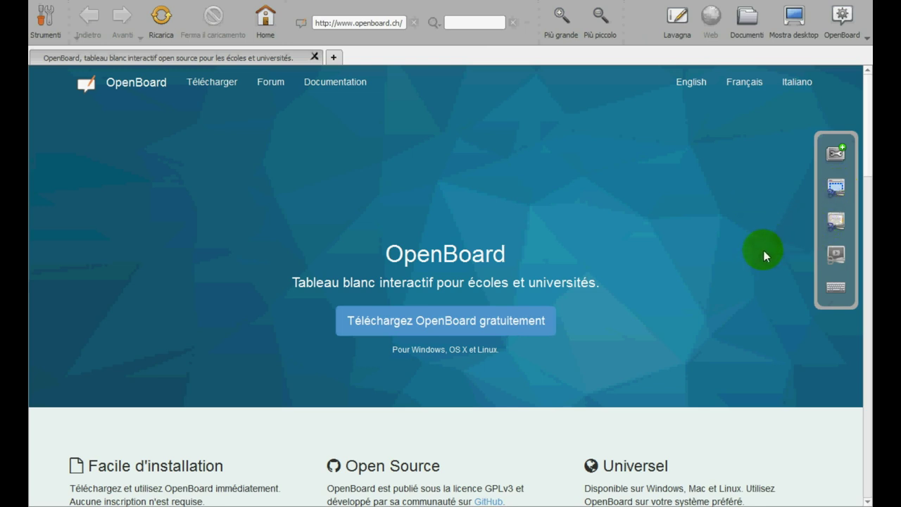
{"action": "left_click", "coordinate": [794, 19]}
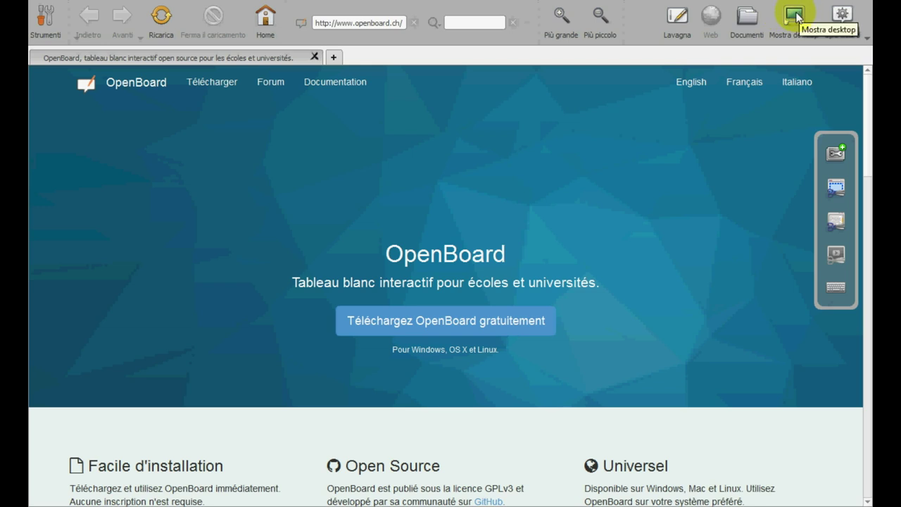
{"action": "left_click", "coordinate": [677, 18]}
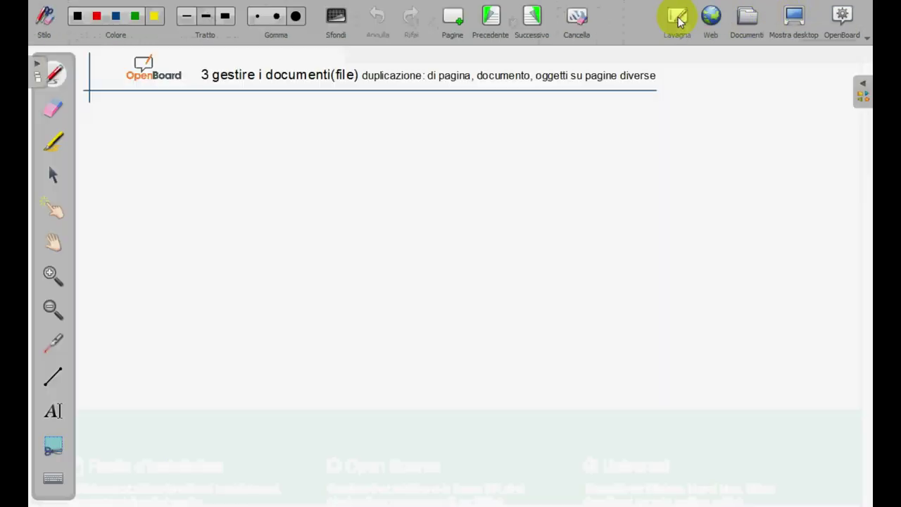
Step: Draw a yellow line and a black handwritten scribble below the header with the pen, and erase both
{"action": "left_click", "coordinate": [64, 74]}
{"action": "left_click_drag", "start_coordinate": [99, 110], "coordinate": [238, 119]}
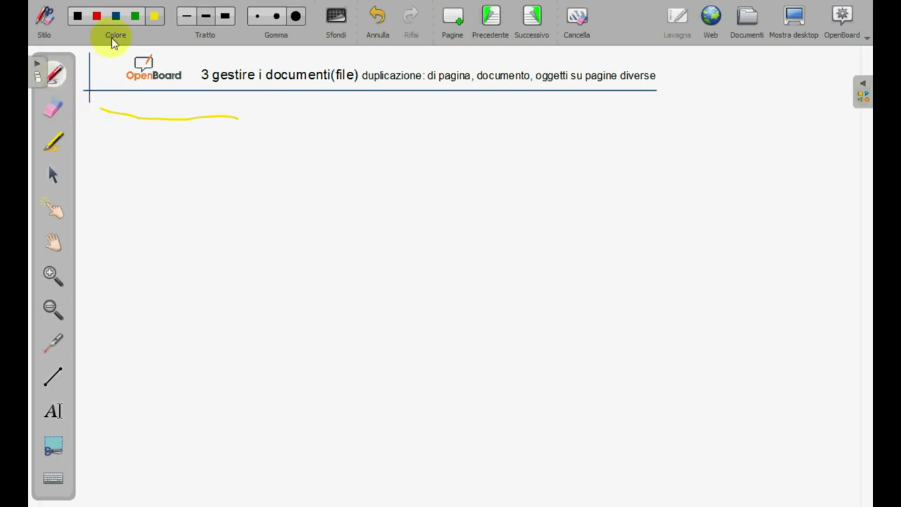
{"action": "left_click", "coordinate": [78, 16]}
{"action": "mouse_move", "coordinate": [201, 150]}
{"action": "left_mouse_down"}
{"action": "mouse_move", "coordinate": [225, 131]}
{"action": "mouse_move", "coordinate": [289, 132]}
{"action": "mouse_move", "coordinate": [334, 147]}
{"action": "mouse_move", "coordinate": [393, 114]}
{"action": "left_mouse_up"}
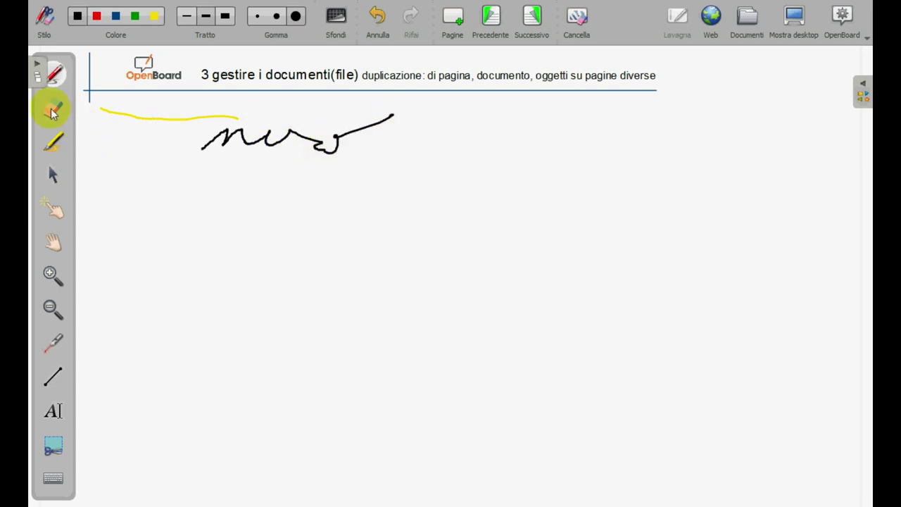
{"action": "left_click", "coordinate": [52, 112]}
{"action": "mouse_move", "coordinate": [96, 117]}
{"action": "left_mouse_down"}
{"action": "mouse_move", "coordinate": [97, 107]}
{"action": "mouse_move", "coordinate": [348, 157]}
{"action": "mouse_move", "coordinate": [391, 156]}
{"action": "mouse_move", "coordinate": [385, 149]}
{"action": "left_mouse_up"}
Step: Draw a sloping yellow highlighter stroke, select it and reposition it beneath the end of the header line
{"action": "left_click", "coordinate": [55, 146]}
{"action": "left_click_drag", "start_coordinate": [116, 143], "coordinate": [381, 199]}
{"action": "left_click", "coordinate": [54, 176]}
{"action": "left_click_drag", "start_coordinate": [312, 167], "coordinate": [374, 235]}
{"action": "left_click_drag", "start_coordinate": [221, 144], "coordinate": [506, 191]}
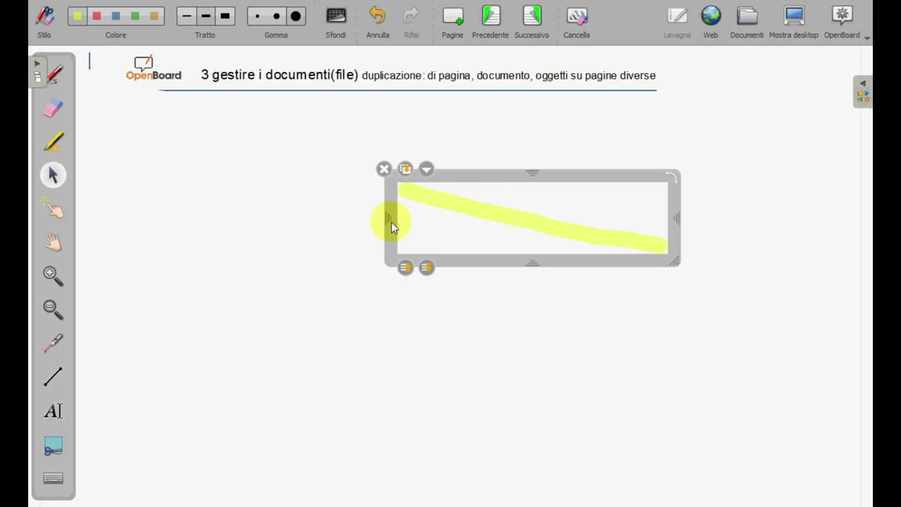
{"action": "left_click_drag", "start_coordinate": [393, 238], "coordinate": [366, 194]}
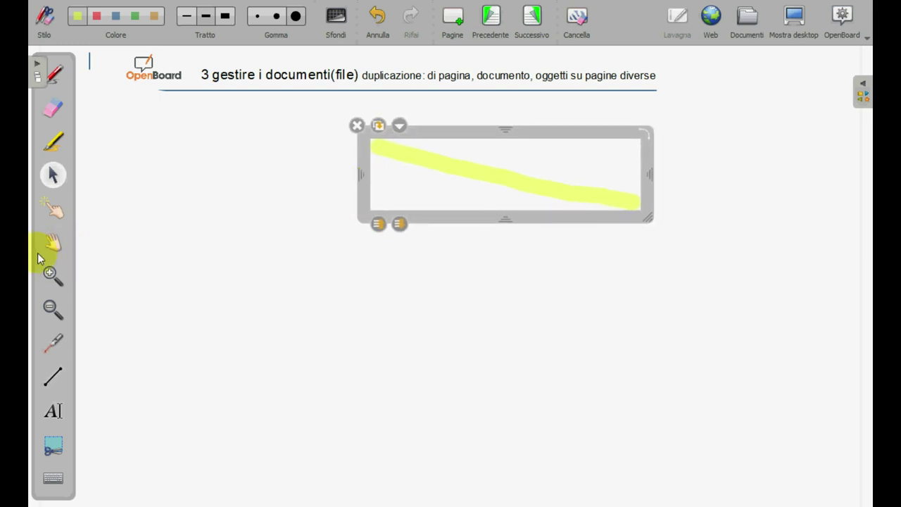
Step: Draw a wavy stroke, a vertical stroke and a sloping stroke below the header with the red highlighter
{"action": "left_click", "coordinate": [54, 144]}
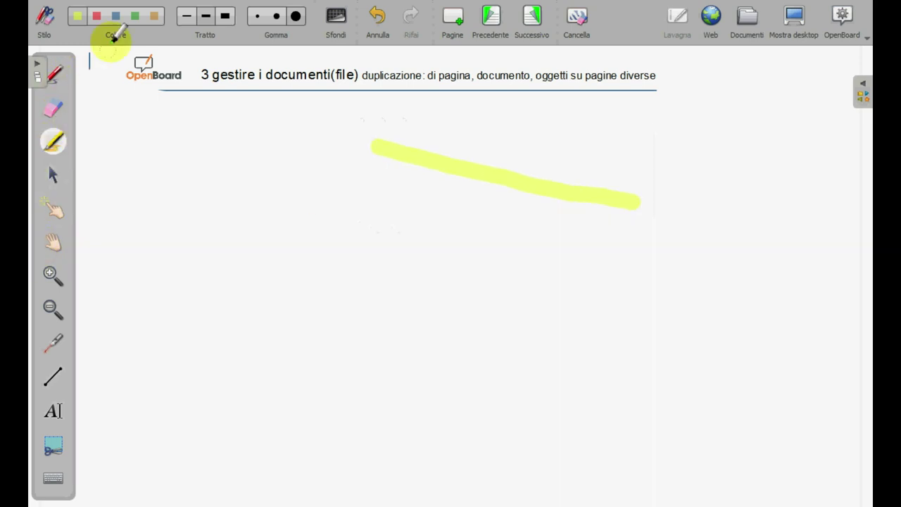
{"action": "left_click", "coordinate": [97, 16]}
{"action": "mouse_move", "coordinate": [386, 241]}
{"action": "left_mouse_down"}
{"action": "mouse_move", "coordinate": [412, 228]}
{"action": "mouse_move", "coordinate": [543, 237]}
{"action": "mouse_move", "coordinate": [611, 222]}
{"action": "left_mouse_up"}
{"action": "mouse_move", "coordinate": [325, 166]}
{"action": "left_mouse_down"}
{"action": "mouse_move", "coordinate": [318, 293]}
{"action": "mouse_move", "coordinate": [486, 320]}
{"action": "left_mouse_up"}
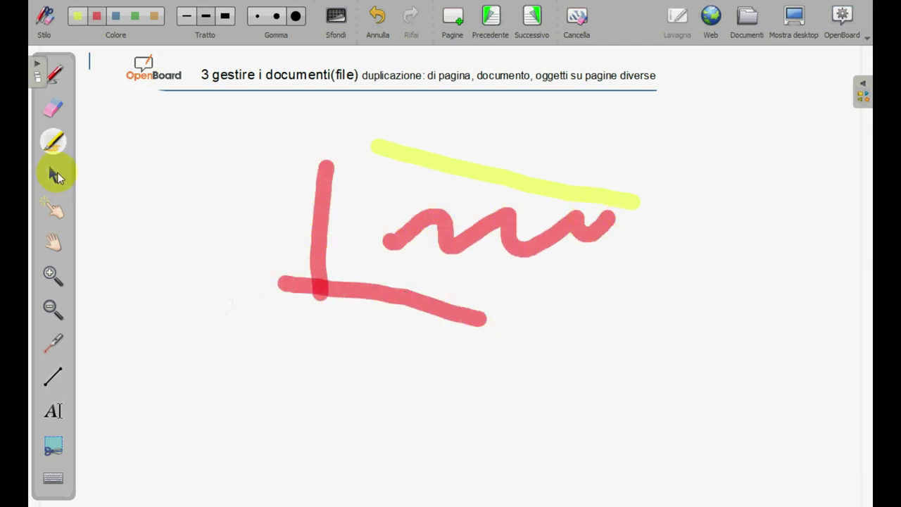
Step: Reposition the vertical and sloping red strokes with the selection tool so that they cross beside the wavy stroke
{"action": "left_click", "coordinate": [54, 175]}
{"action": "left_click", "coordinate": [322, 255]}
{"action": "mouse_move", "coordinate": [338, 252]}
{"action": "left_mouse_down"}
{"action": "mouse_move", "coordinate": [276, 273]}
{"action": "mouse_move", "coordinate": [247, 309]}
{"action": "left_mouse_up"}
{"action": "mouse_move", "coordinate": [313, 285]}
{"action": "left_mouse_down"}
{"action": "mouse_move", "coordinate": [305, 251]}
{"action": "mouse_move", "coordinate": [257, 180]}
{"action": "left_mouse_up"}
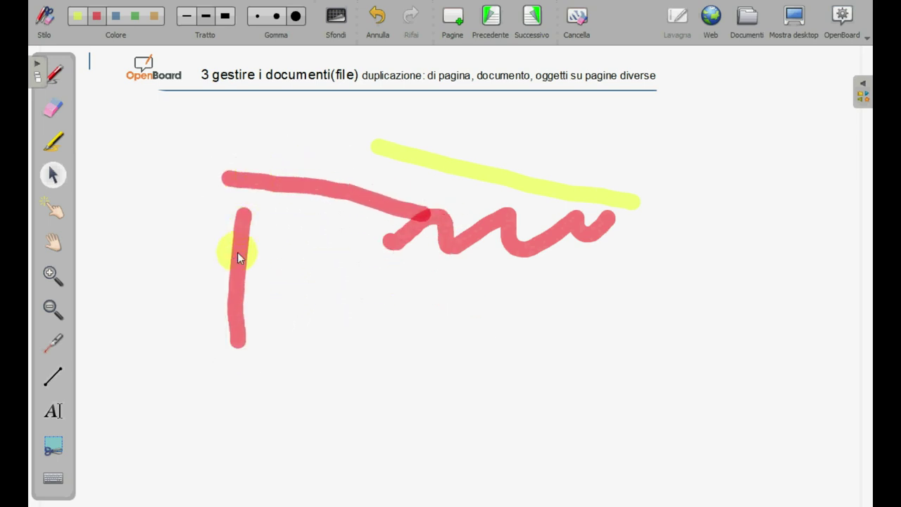
{"action": "left_click_drag", "start_coordinate": [238, 252], "coordinate": [296, 177]}
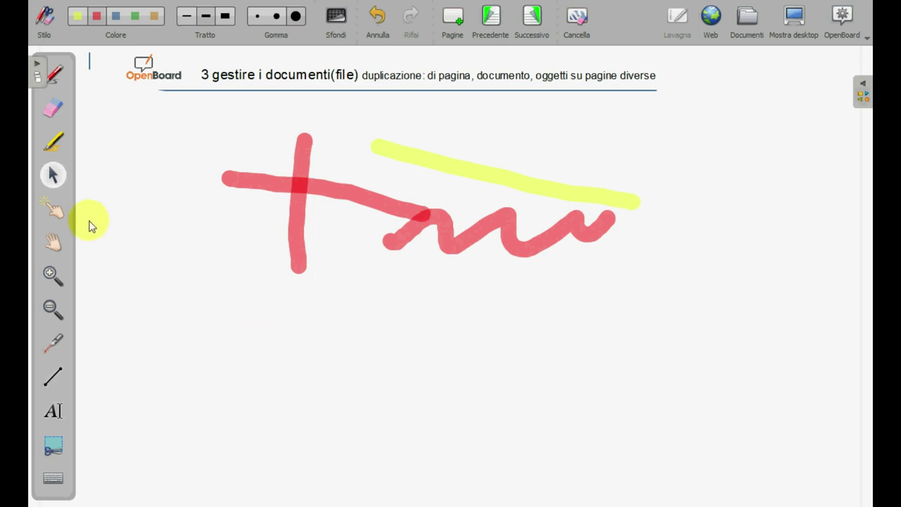
Step: Use the interact tool to move the sloping red stroke below the yellow one and the wavy stroke further right
{"action": "left_click", "coordinate": [55, 211]}
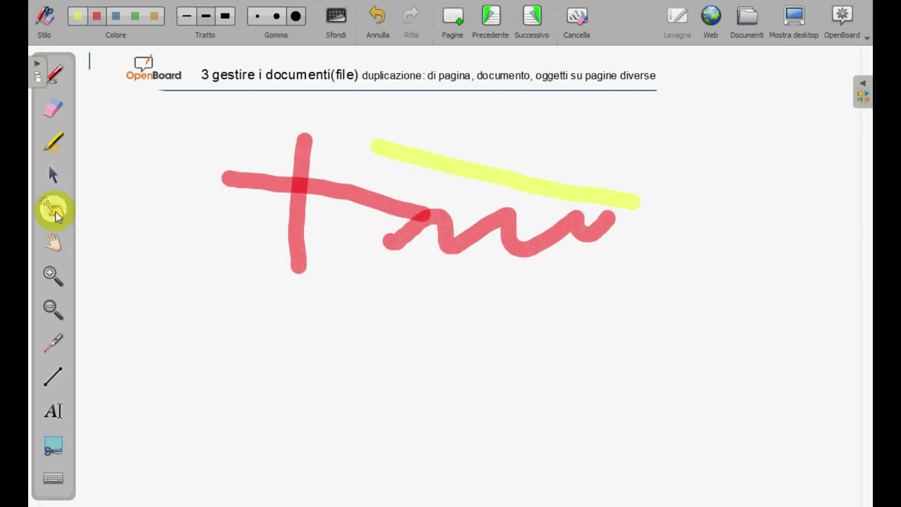
{"action": "mouse_move", "coordinate": [259, 192]}
{"action": "left_mouse_down"}
{"action": "mouse_move", "coordinate": [305, 337]}
{"action": "mouse_move", "coordinate": [340, 320]}
{"action": "left_mouse_up"}
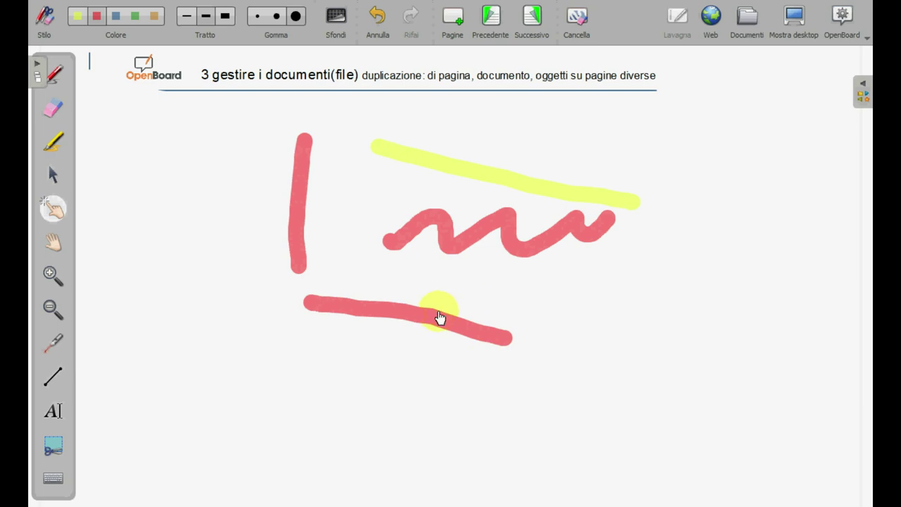
{"action": "left_click_drag", "start_coordinate": [438, 317], "coordinate": [524, 282]}
{"action": "left_click_drag", "start_coordinate": [509, 241], "coordinate": [642, 253]}
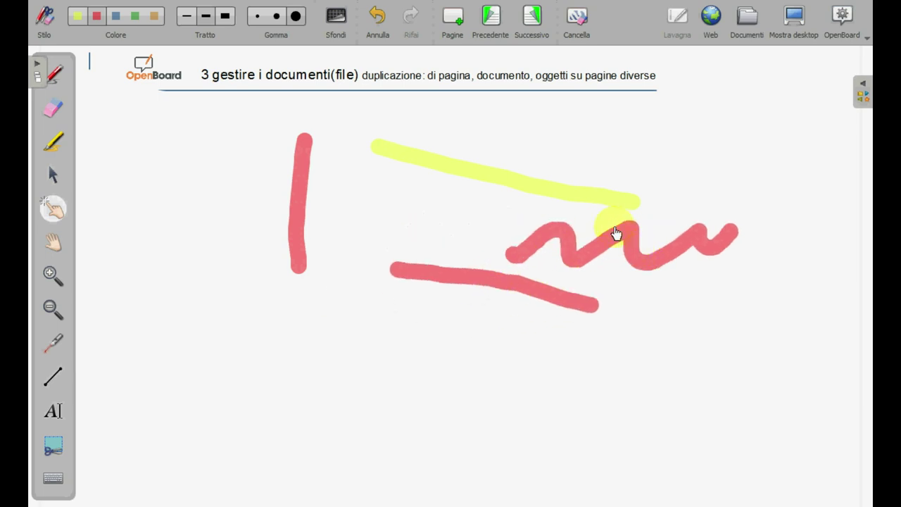
Step: Shift the page slightly with the hand tool and point below the vertical red stroke with the laser pointer
{"action": "left_click", "coordinate": [53, 243]}
{"action": "mouse_move", "coordinate": [165, 221]}
{"action": "left_mouse_down"}
{"action": "mouse_move", "coordinate": [175, 247]}
{"action": "mouse_move", "coordinate": [180, 215]}
{"action": "left_mouse_up"}
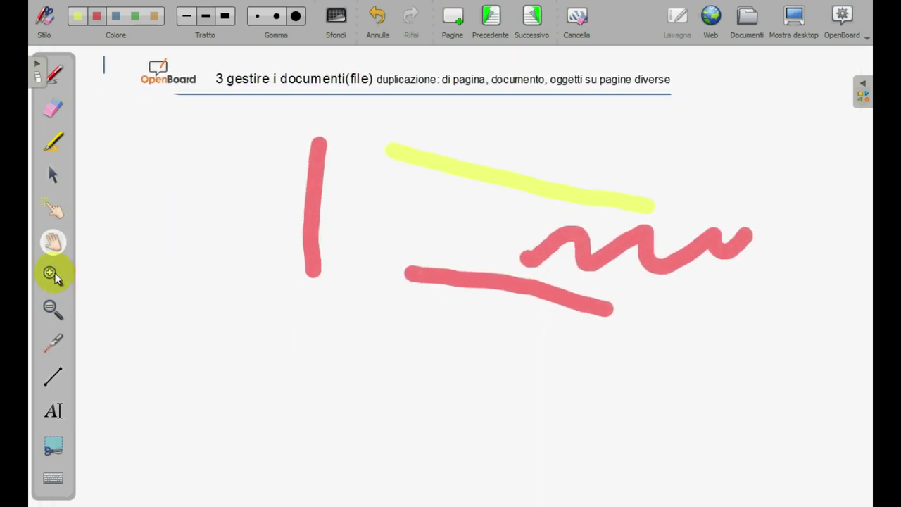
{"action": "left_click", "coordinate": [54, 344]}
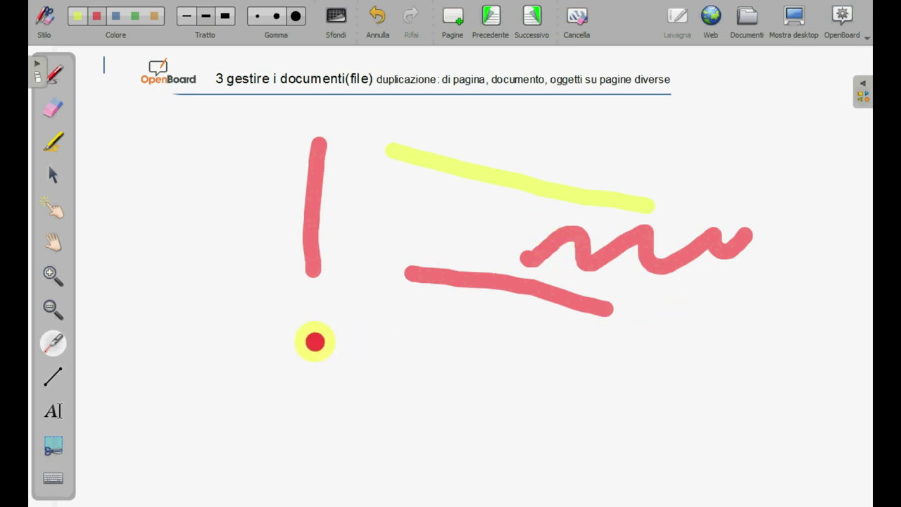
Step: Draw two crossing black straight lines low on the page and two crossing blue ones beside the vertical red stroke
{"action": "left_click", "coordinate": [61, 371]}
{"action": "mouse_move", "coordinate": [157, 372]}
{"action": "left_mouse_down"}
{"action": "mouse_move", "coordinate": [354, 388]}
{"action": "mouse_move", "coordinate": [464, 412]}
{"action": "left_mouse_up"}
{"action": "left_click_drag", "start_coordinate": [276, 305], "coordinate": [360, 429]}
{"action": "left_click", "coordinate": [117, 16]}
{"action": "left_click_drag", "start_coordinate": [201, 142], "coordinate": [170, 311]}
{"action": "left_click_drag", "start_coordinate": [146, 278], "coordinate": [319, 289]}
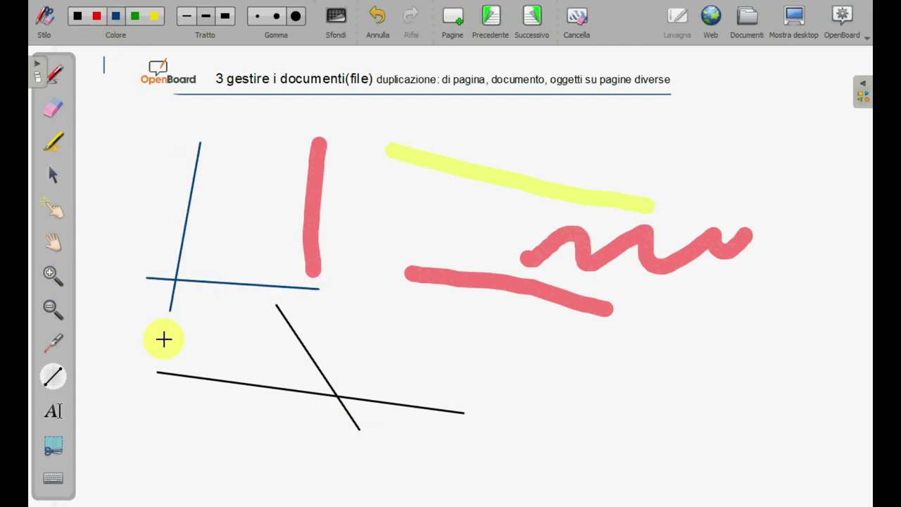
Step: Add a text object reading "scrittura" below the sloping red stroke and widen its box
{"action": "left_click", "coordinate": [55, 412]}
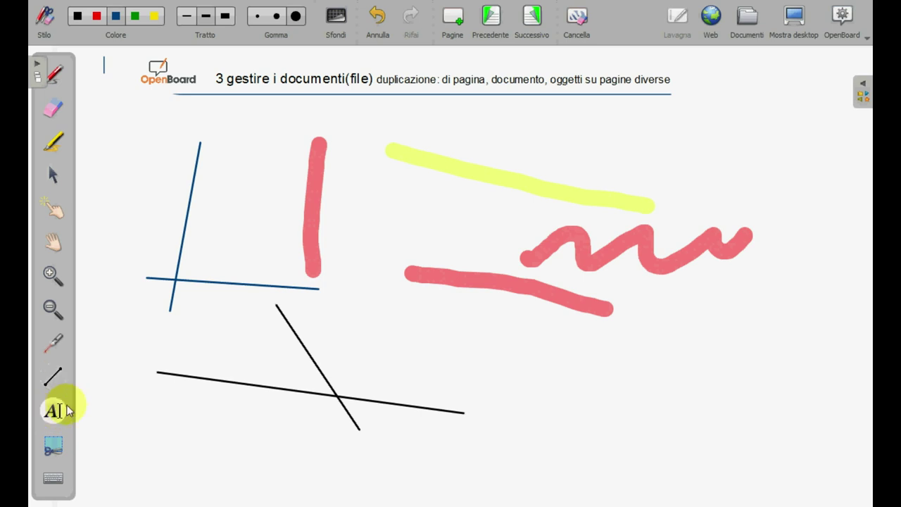
{"action": "left_click", "coordinate": [406, 362]}
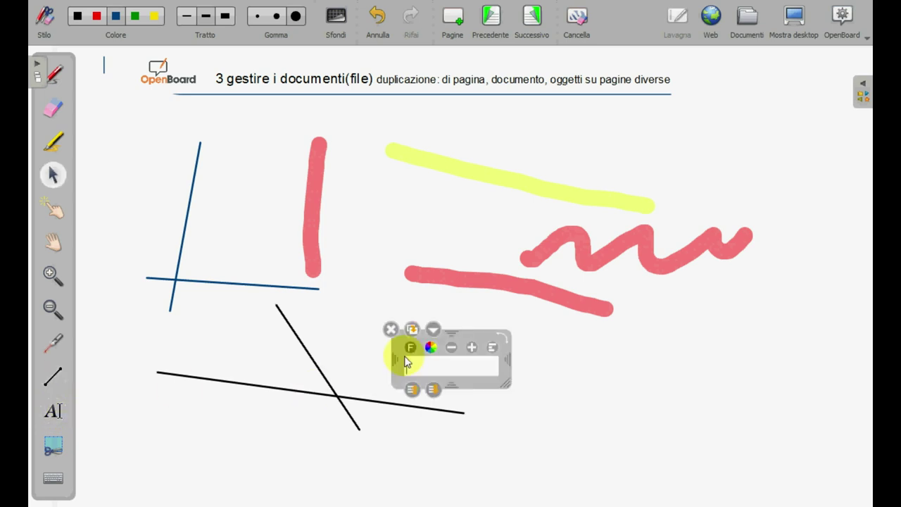
{"action": "type", "text": "scrittura"}
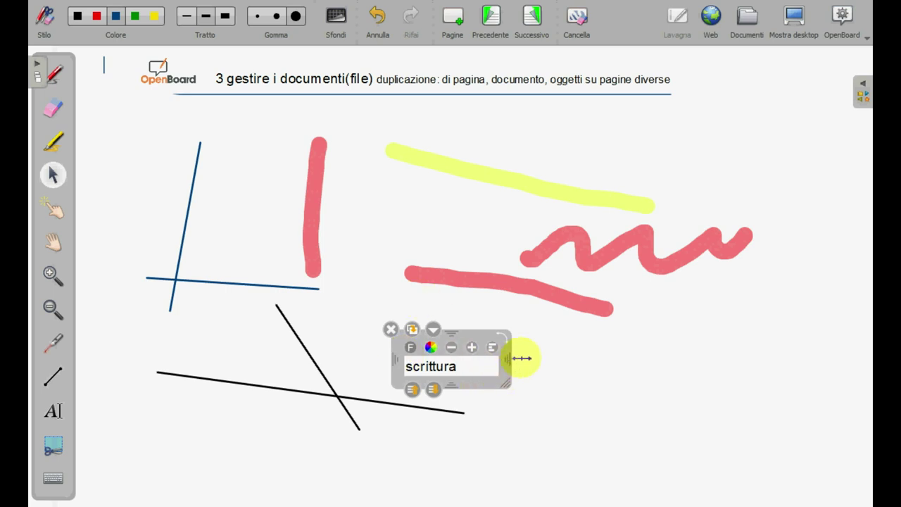
{"action": "left_click_drag", "start_coordinate": [522, 359], "coordinate": [658, 359]}
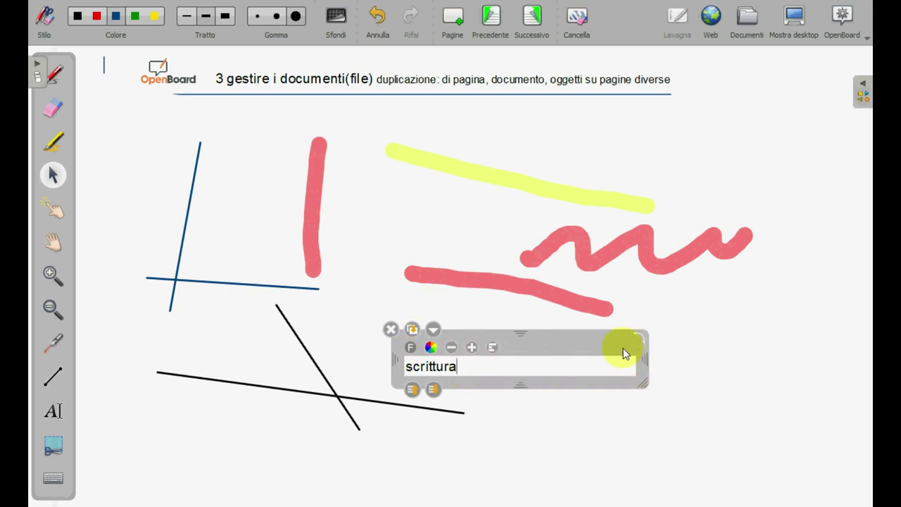
Step: Increase the size of the "scrittura" text by one step and confirm Arial, Normal, 27 as its font
{"action": "left_click", "coordinate": [472, 348]}
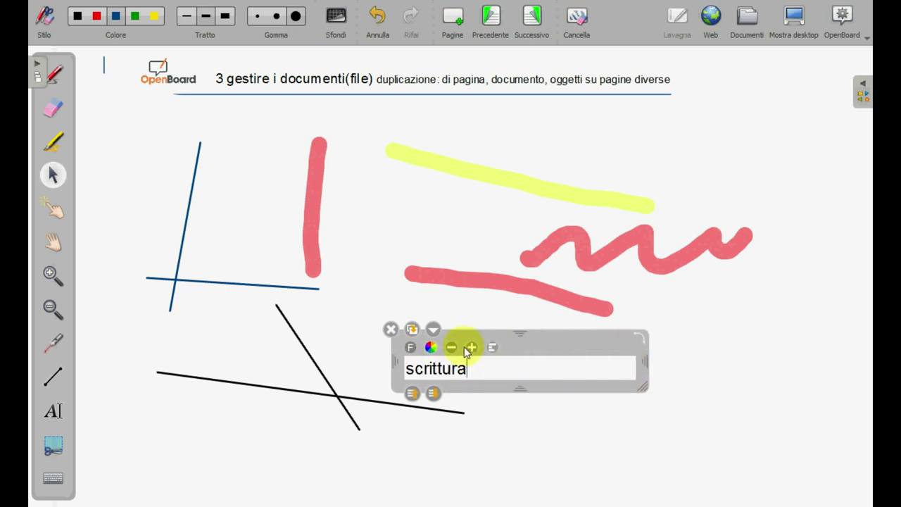
{"action": "left_click", "coordinate": [410, 347]}
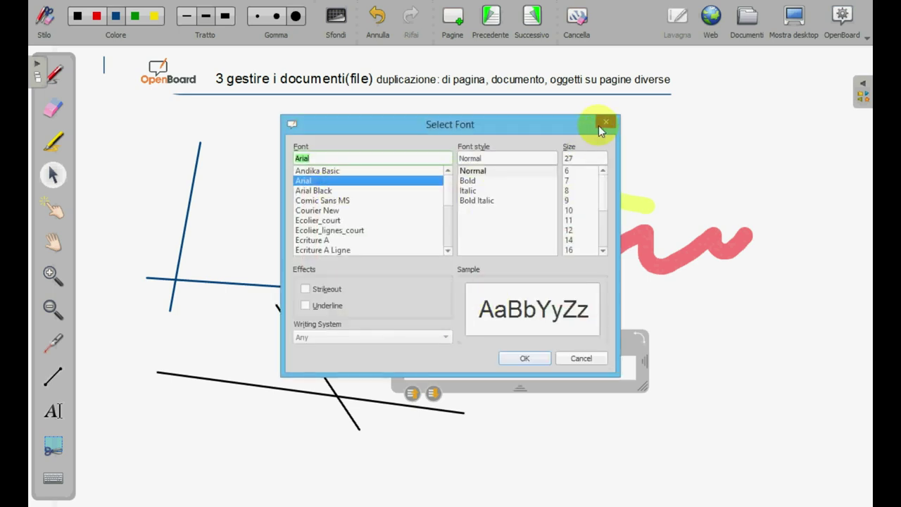
{"action": "left_click", "coordinate": [536, 356]}
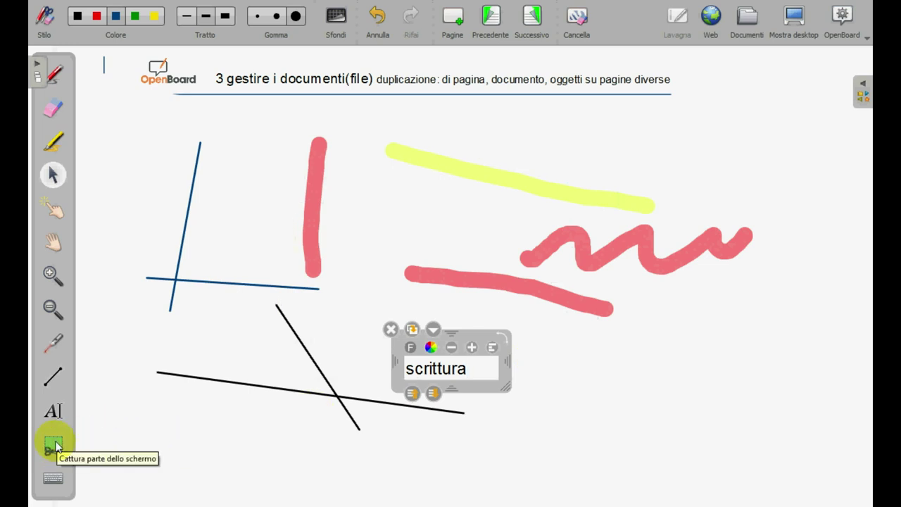
{"action": "left_click", "coordinate": [174, 457]}
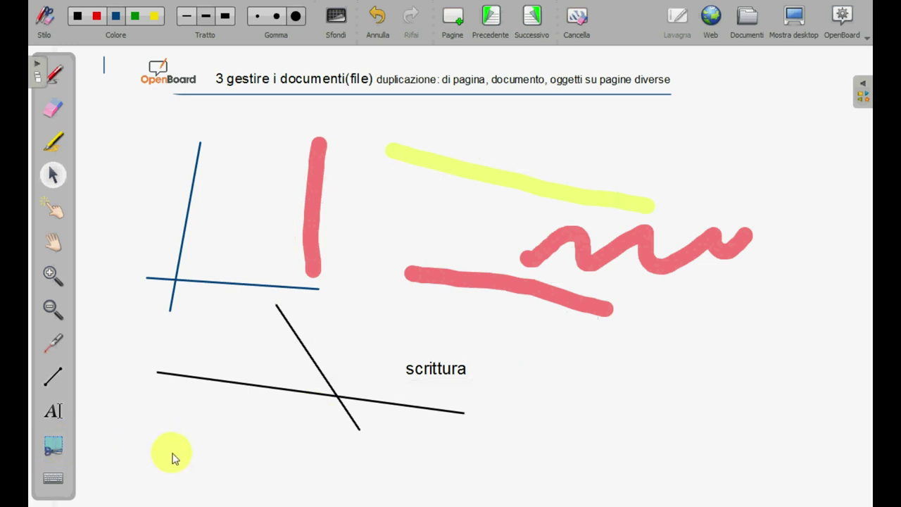
Step: Capture the "scrittura" text, add the image to the current page and place it over the end of the wavy stroke
{"action": "left_click", "coordinate": [52, 445]}
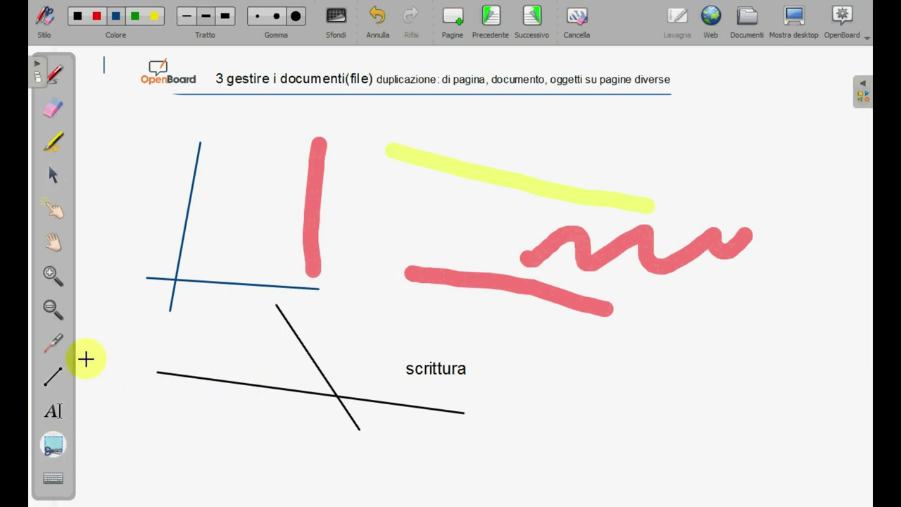
{"action": "left_click_drag", "start_coordinate": [398, 360], "coordinate": [474, 383]}
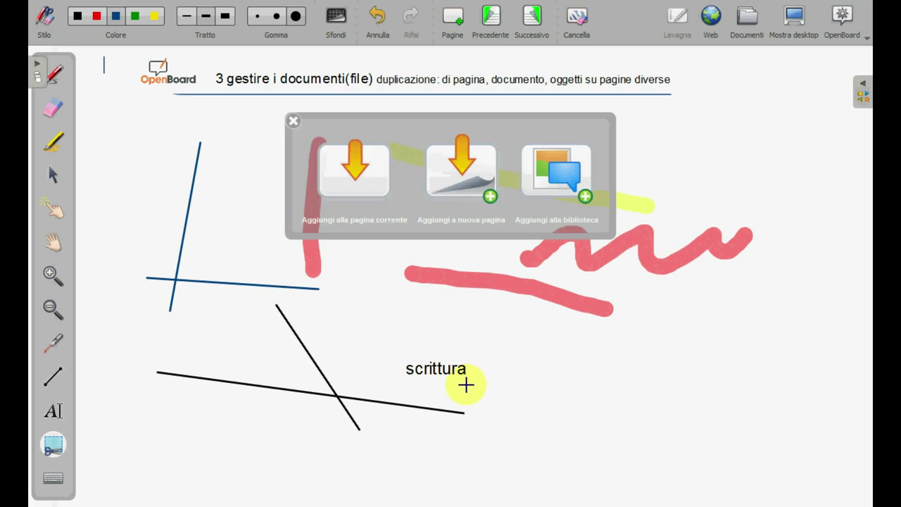
{"action": "left_click", "coordinate": [384, 170]}
{"action": "mouse_move", "coordinate": [467, 275]}
{"action": "left_mouse_down"}
{"action": "mouse_move", "coordinate": [672, 377]}
{"action": "mouse_move", "coordinate": [681, 368]}
{"action": "mouse_move", "coordinate": [697, 239]}
{"action": "left_mouse_up"}
Step: Capture the screen area around the sloping red stroke and add it to a new page
{"action": "left_click", "coordinate": [53, 445]}
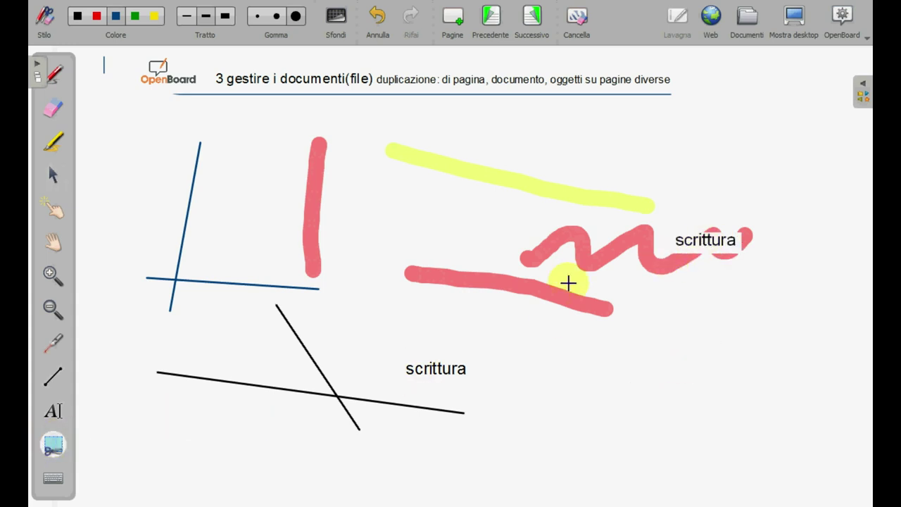
{"action": "mouse_move", "coordinate": [383, 252]}
{"action": "left_mouse_down"}
{"action": "mouse_move", "coordinate": [575, 333]}
{"action": "mouse_move", "coordinate": [620, 335]}
{"action": "left_mouse_up"}
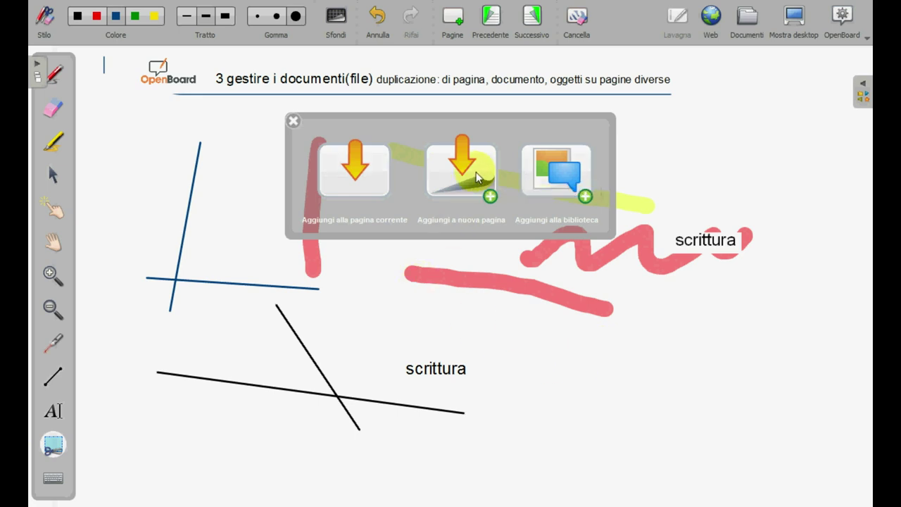
{"action": "left_click", "coordinate": [476, 172]}
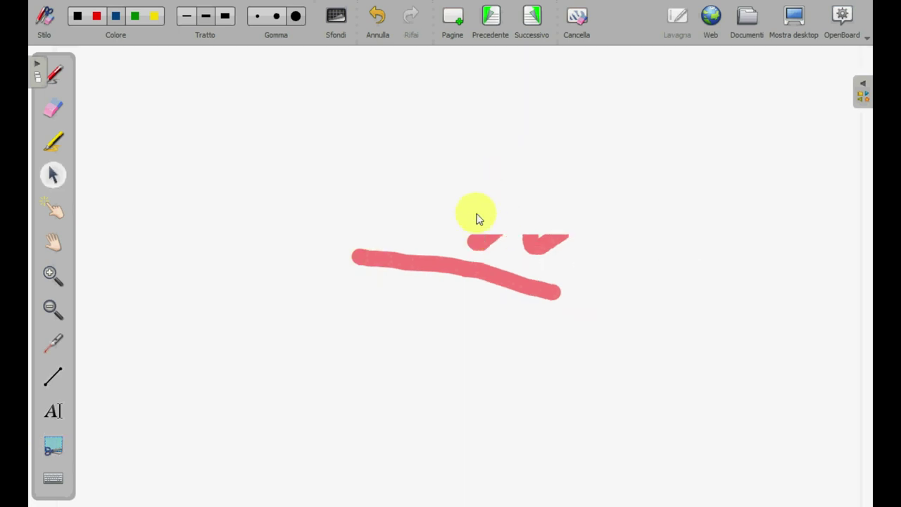
Step: Undo the insertion of the captured image and return to the previous page
{"action": "left_click", "coordinate": [379, 16]}
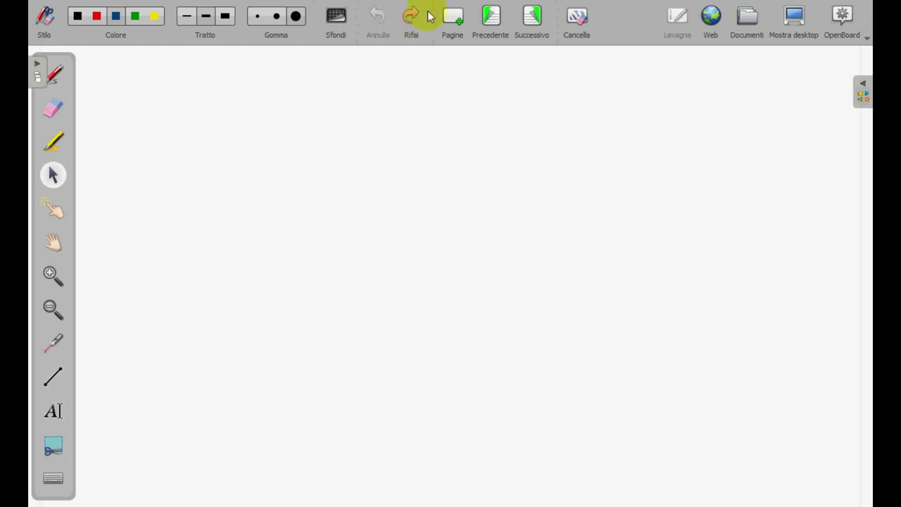
{"action": "left_click", "coordinate": [491, 17]}
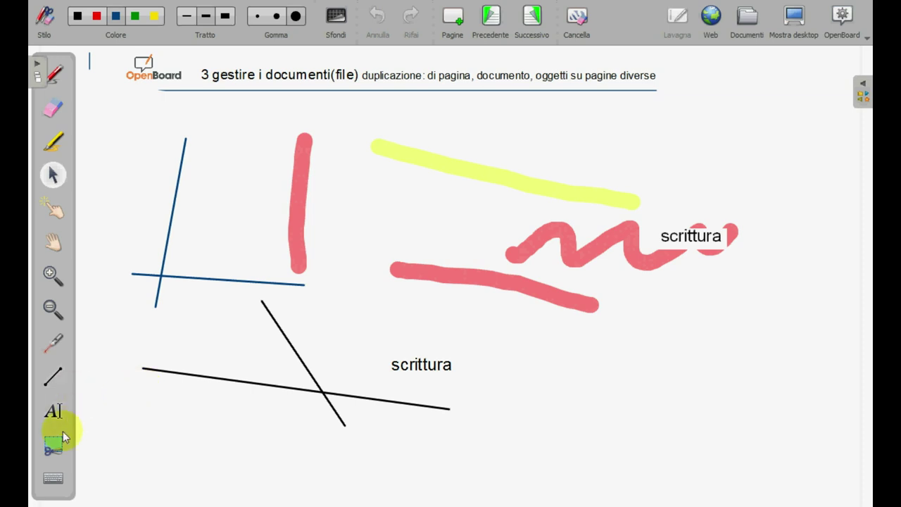
Step: Capture the area around the sloping red stroke and add the image to the library
{"action": "left_click", "coordinate": [53, 450]}
{"action": "left_click_drag", "start_coordinate": [388, 260], "coordinate": [608, 334]}
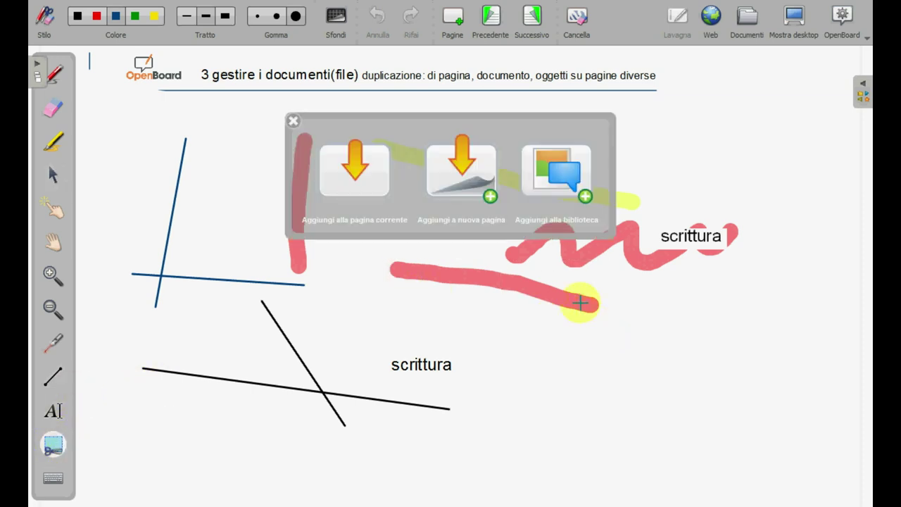
{"action": "left_click", "coordinate": [576, 173]}
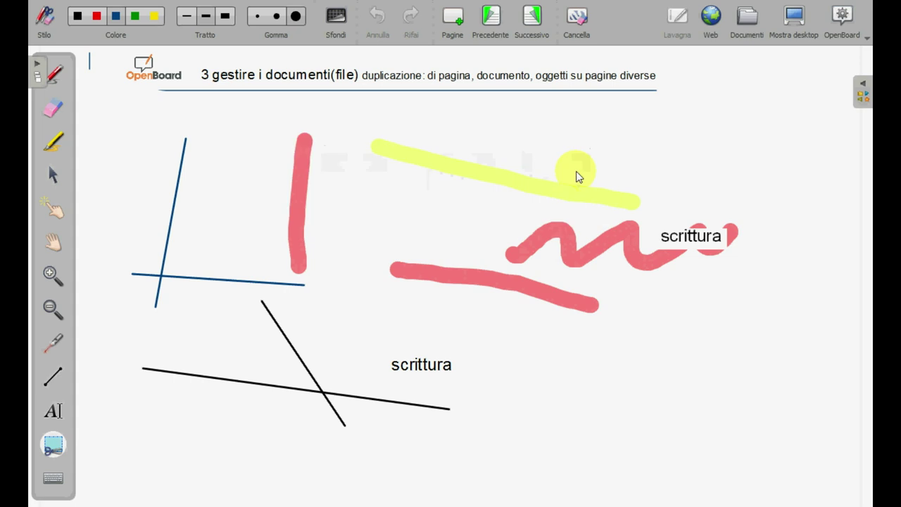
Step: Find the captured red stroke at the end of the library's pictures, delete it and close the library
{"action": "left_click", "coordinate": [862, 91]}
{"action": "left_click", "coordinate": [770, 200]}
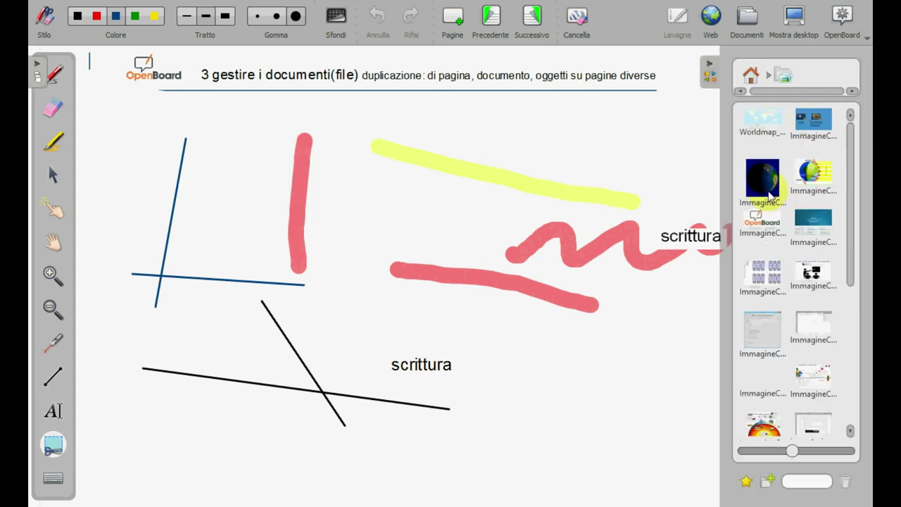
{"action": "left_click_drag", "start_coordinate": [849, 247], "coordinate": [842, 420]}
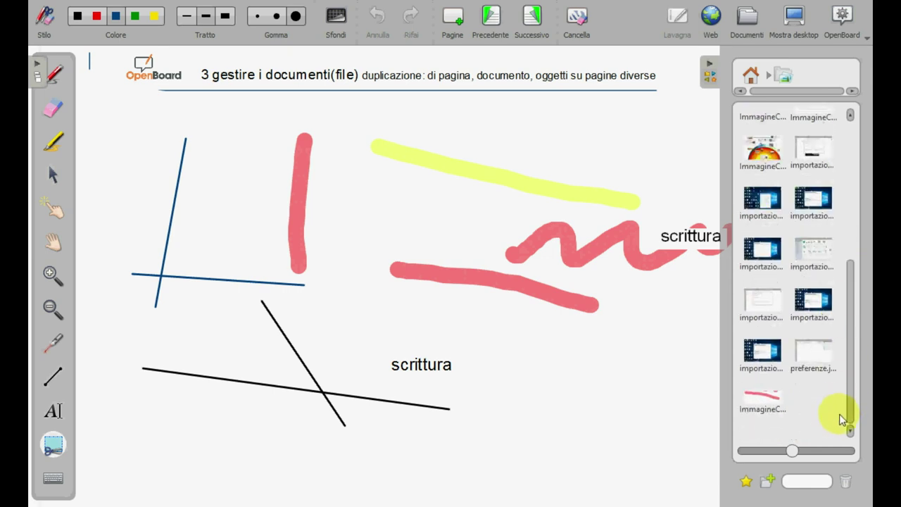
{"action": "left_click", "coordinate": [767, 403]}
{"action": "left_click_drag", "start_coordinate": [794, 414], "coordinate": [846, 480]}
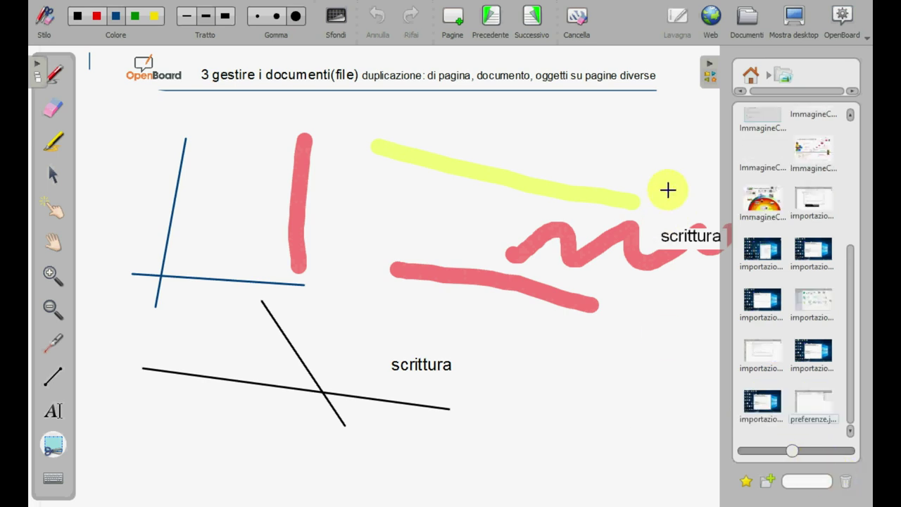
{"action": "left_click", "coordinate": [710, 67]}
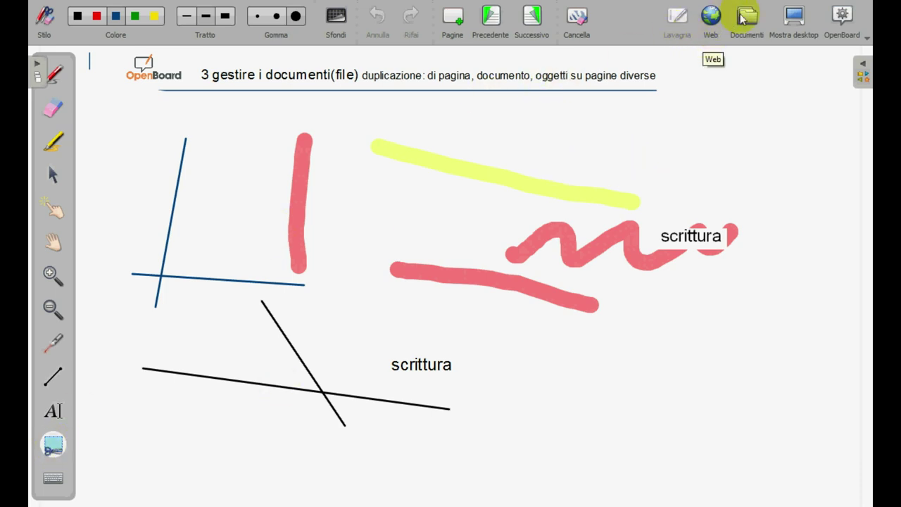
Step: Switch to desktop mode and open the poster PDF in PDF-XChange Viewer
{"action": "left_click", "coordinate": [798, 20]}
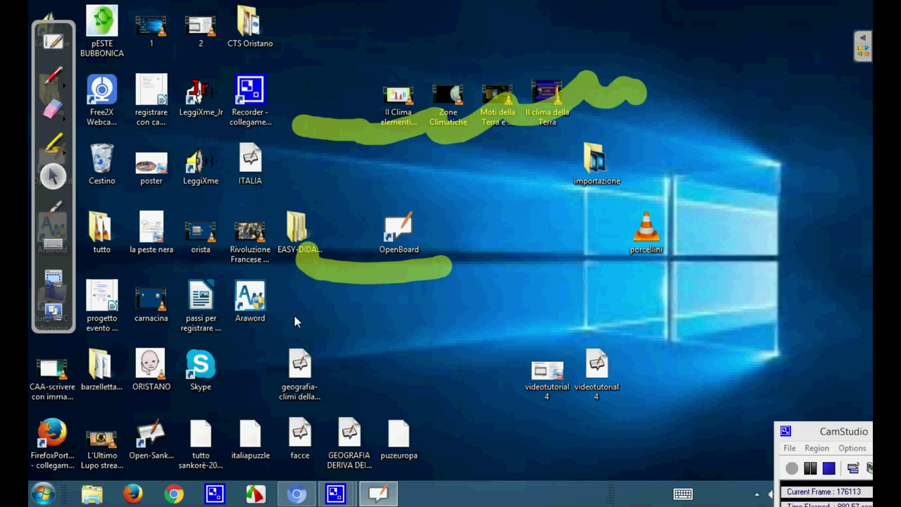
{"action": "double_click", "coordinate": [152, 168]}
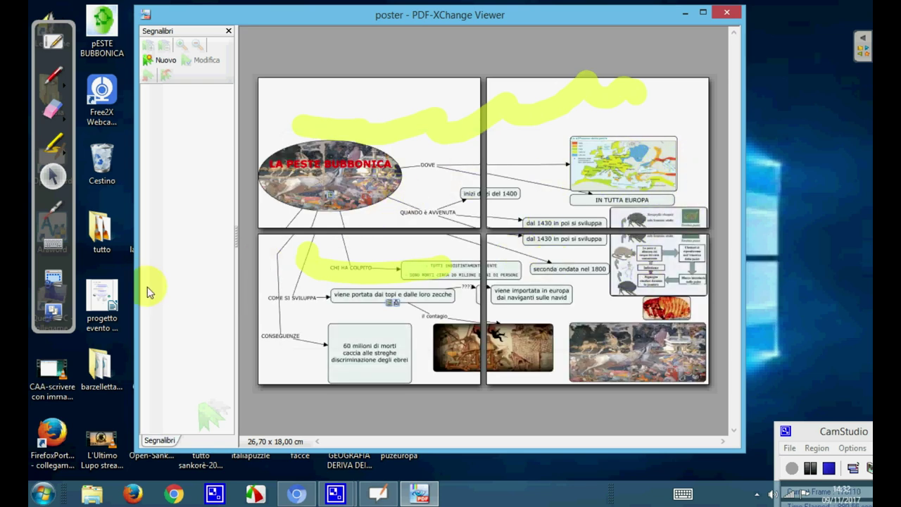
Step: Capture the map of Europe from the poster, add it to the current page and enlarge the image
{"action": "left_click", "coordinate": [55, 282]}
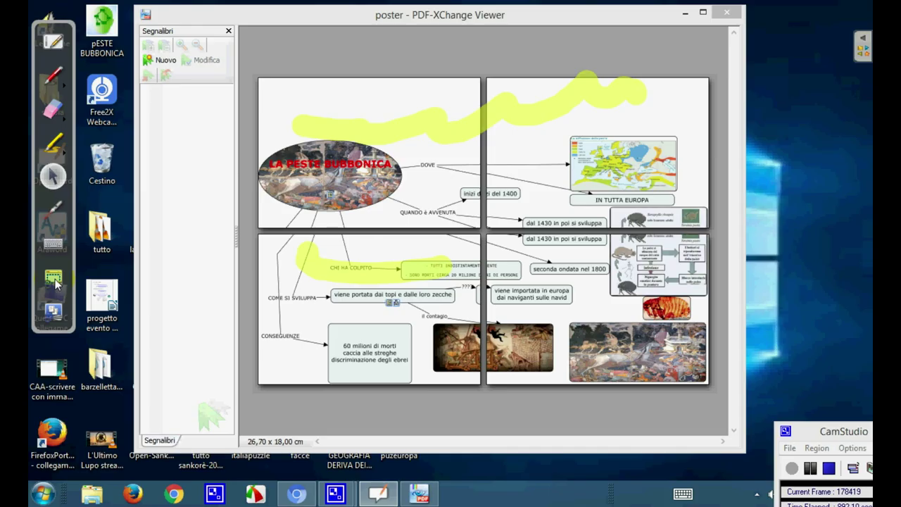
{"action": "left_click_drag", "start_coordinate": [571, 134], "coordinate": [681, 190]}
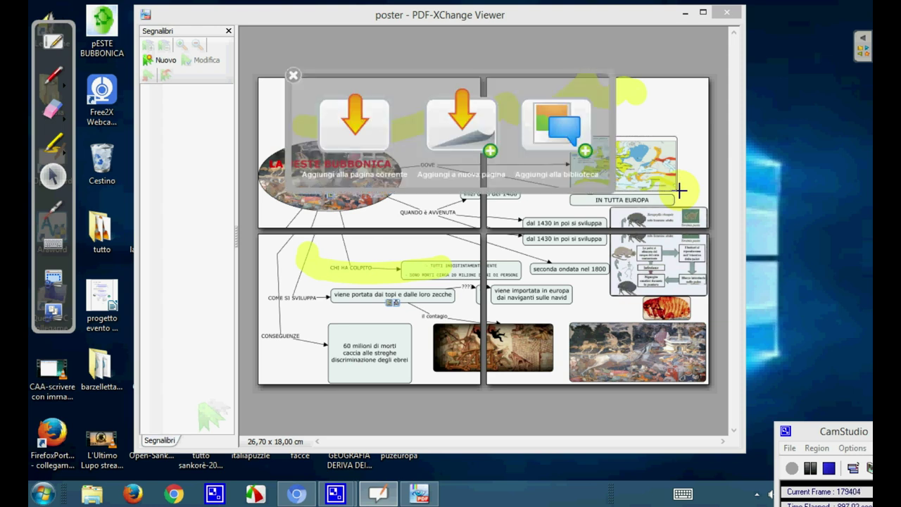
{"action": "left_click", "coordinate": [354, 126]}
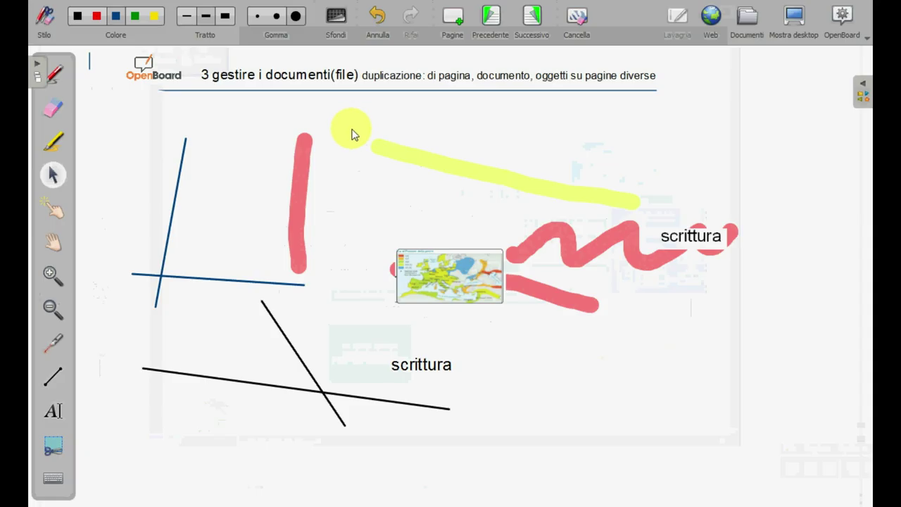
{"action": "left_click", "coordinate": [481, 286]}
{"action": "left_click_drag", "start_coordinate": [508, 307], "coordinate": [616, 371]}
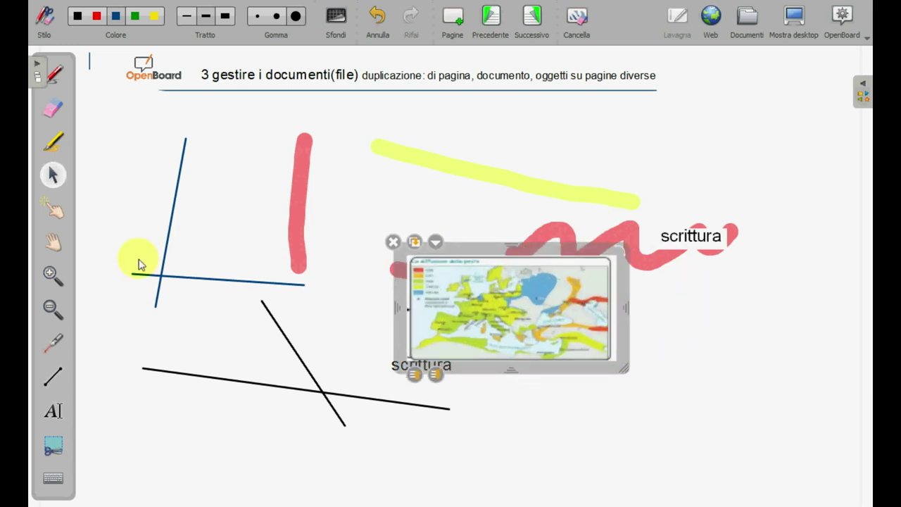
Step: Move the map over the end of the yellow stroke, group all the strokes, texts and the map, and shift the group slightly
{"action": "left_click", "coordinate": [111, 163]}
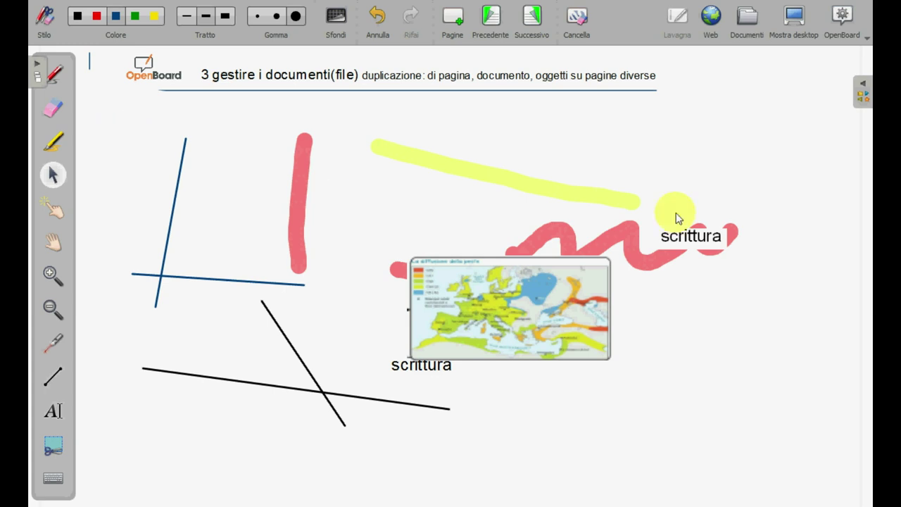
{"action": "left_click_drag", "start_coordinate": [586, 321], "coordinate": [664, 237]}
{"action": "mouse_move", "coordinate": [124, 121]}
{"action": "left_mouse_down"}
{"action": "mouse_move", "coordinate": [117, 157]}
{"action": "mouse_move", "coordinate": [687, 440]}
{"action": "left_mouse_up"}
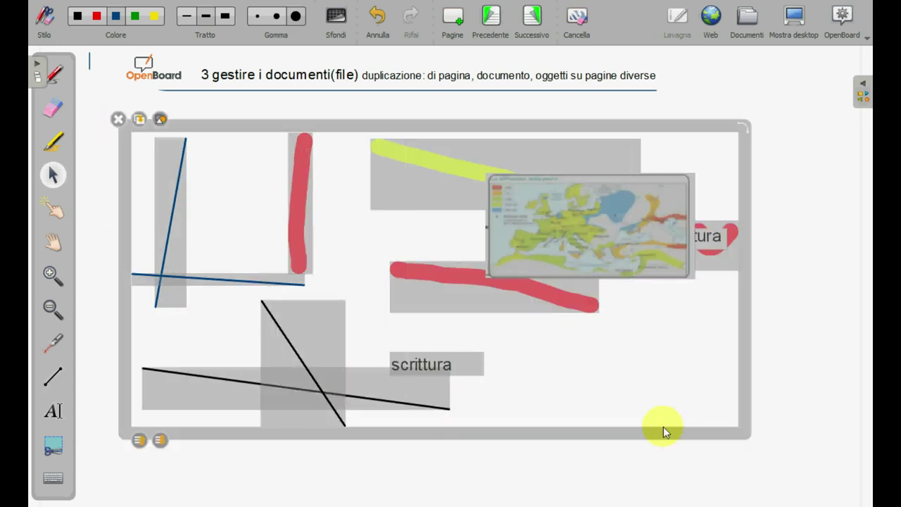
{"action": "left_click", "coordinate": [158, 120]}
{"action": "mouse_move", "coordinate": [237, 124]}
{"action": "left_mouse_down"}
{"action": "mouse_move", "coordinate": [282, 237]}
{"action": "mouse_move", "coordinate": [241, 130]}
{"action": "left_mouse_up"}
Step: Lock the grouped objects in place
{"action": "left_click", "coordinate": [169, 124]}
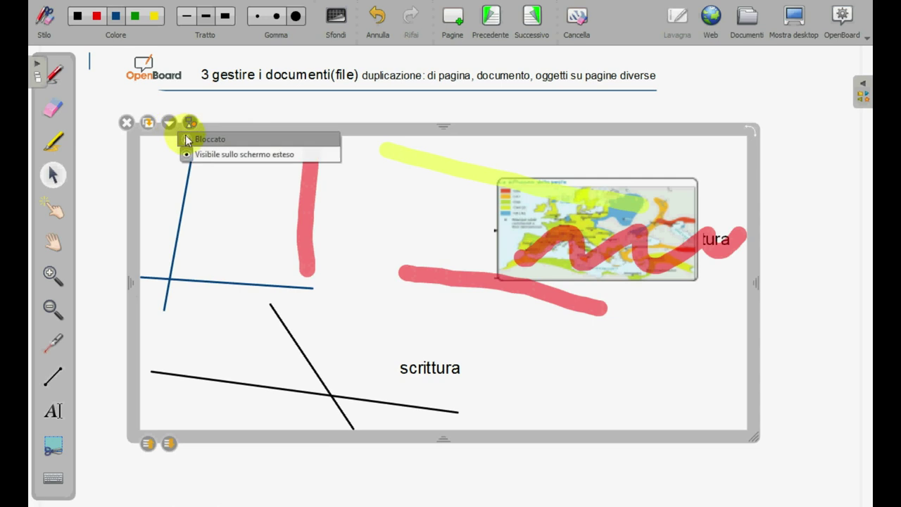
{"action": "left_click", "coordinate": [196, 140]}
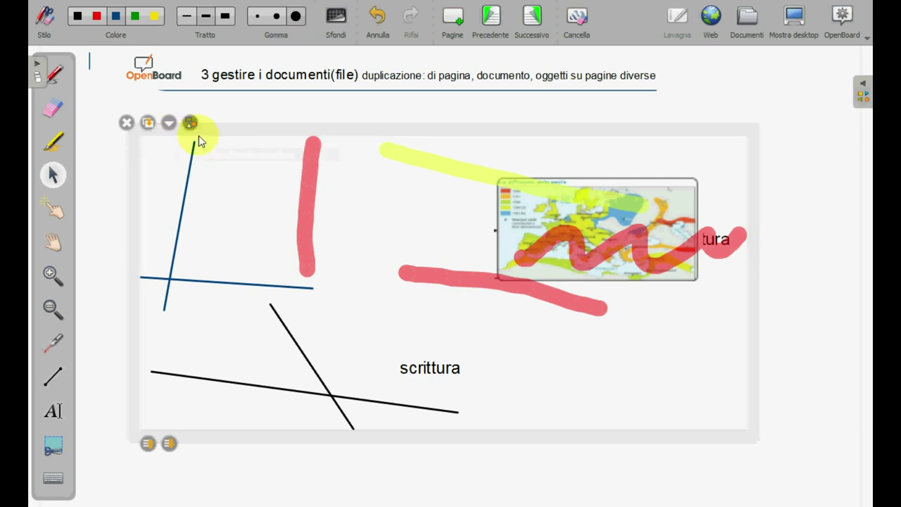
{"action": "left_click", "coordinate": [121, 180]}
{"action": "left_click", "coordinate": [214, 240]}
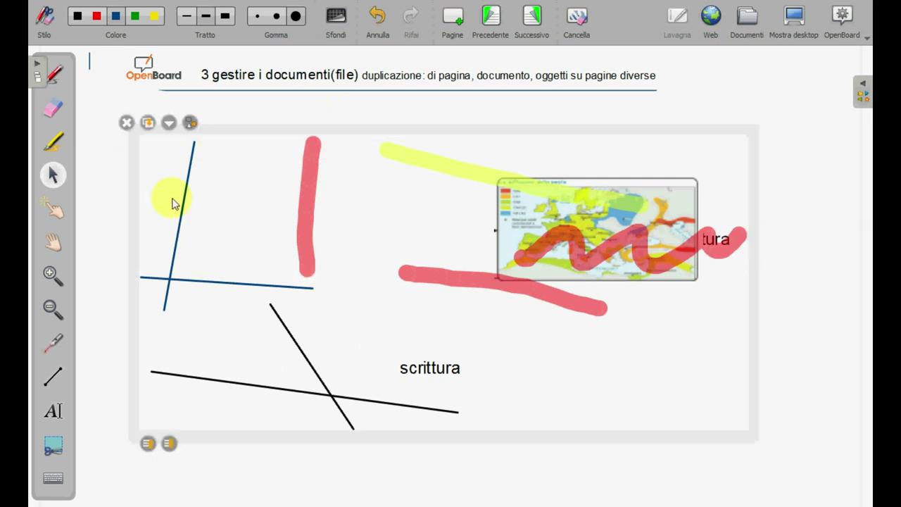
Step: Duplicate the locked group, position the copy slightly offset from the original and ungroup the copy
{"action": "left_click", "coordinate": [148, 124]}
{"action": "mouse_move", "coordinate": [268, 167]}
{"action": "left_mouse_down"}
{"action": "mouse_move", "coordinate": [392, 232]}
{"action": "mouse_move", "coordinate": [280, 106]}
{"action": "mouse_move", "coordinate": [246, 133]}
{"action": "mouse_move", "coordinate": [258, 140]}
{"action": "left_mouse_up"}
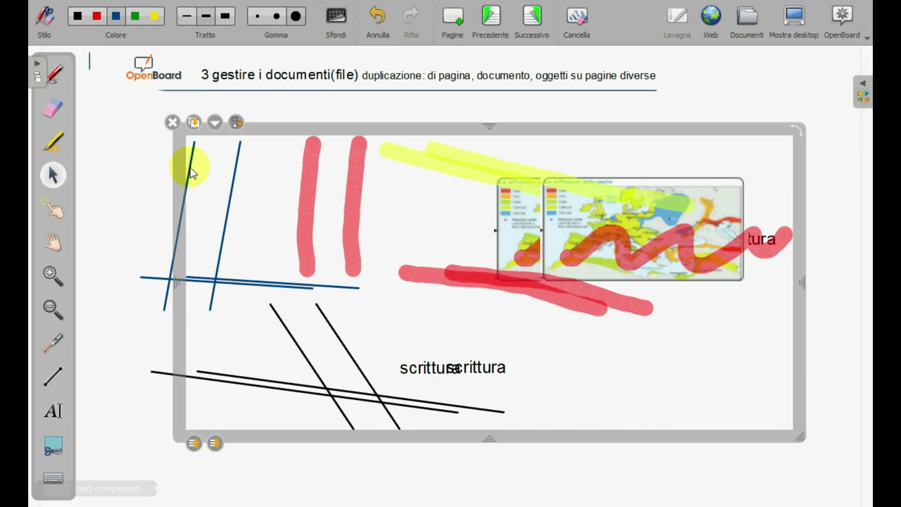
{"action": "left_click_drag", "start_coordinate": [241, 127], "coordinate": [211, 117]}
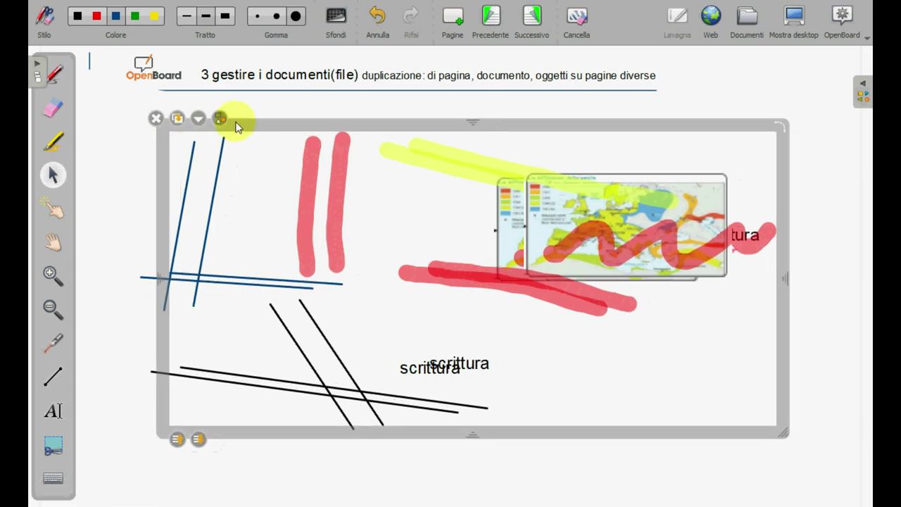
{"action": "left_click", "coordinate": [212, 120]}
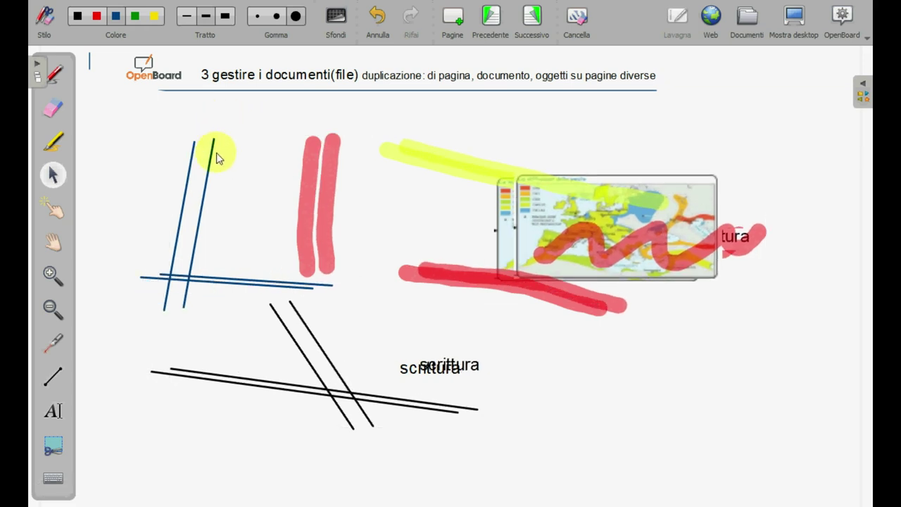
Step: Separate the copied objects by moving the red and yellow strokes to the lower page and a "scrittura" text beside the map
{"action": "mouse_move", "coordinate": [328, 185]}
{"action": "left_mouse_down"}
{"action": "mouse_move", "coordinate": [366, 283]}
{"action": "mouse_move", "coordinate": [476, 411]}
{"action": "mouse_move", "coordinate": [670, 324]}
{"action": "mouse_move", "coordinate": [305, 337]}
{"action": "mouse_move", "coordinate": [237, 352]}
{"action": "mouse_move", "coordinate": [212, 387]}
{"action": "mouse_move", "coordinate": [141, 366]}
{"action": "mouse_move", "coordinate": [136, 374]}
{"action": "left_mouse_up"}
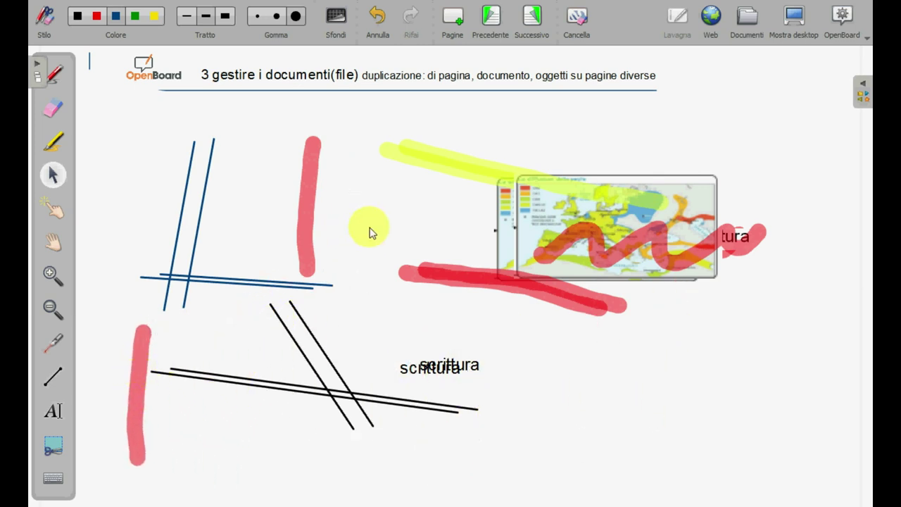
{"action": "mouse_move", "coordinate": [461, 165]}
{"action": "left_mouse_down"}
{"action": "mouse_move", "coordinate": [299, 309]}
{"action": "mouse_move", "coordinate": [150, 425]}
{"action": "mouse_move", "coordinate": [156, 395]}
{"action": "mouse_move", "coordinate": [215, 342]}
{"action": "mouse_move", "coordinate": [237, 341]}
{"action": "mouse_move", "coordinate": [232, 356]}
{"action": "mouse_move", "coordinate": [231, 307]}
{"action": "mouse_move", "coordinate": [222, 339]}
{"action": "mouse_move", "coordinate": [225, 405]}
{"action": "mouse_move", "coordinate": [584, 421]}
{"action": "left_mouse_up"}
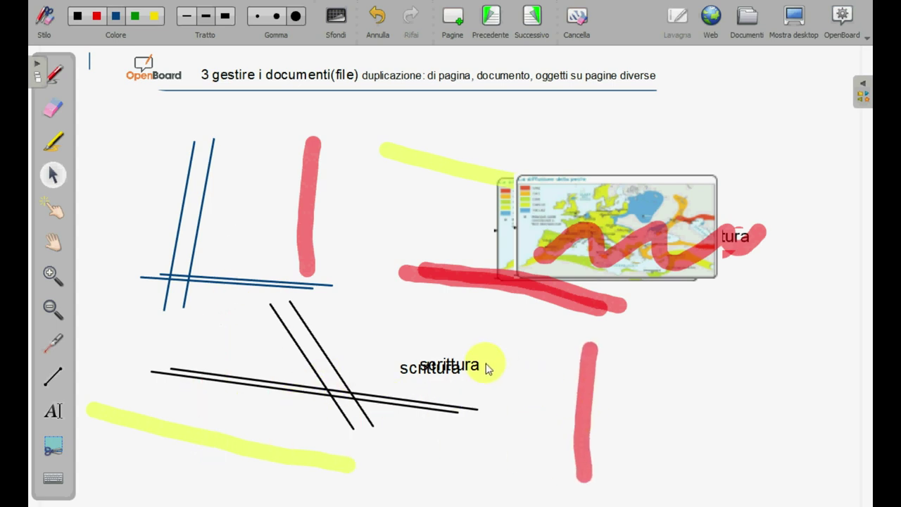
{"action": "left_click_drag", "start_coordinate": [475, 370], "coordinate": [517, 221]}
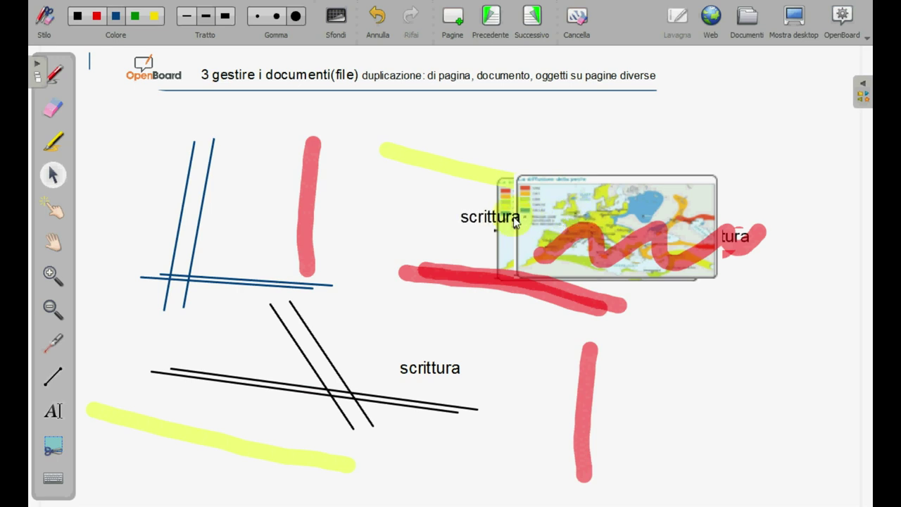
Step: Delete the copied map that overlaps the original one
{"action": "left_click", "coordinate": [512, 224]}
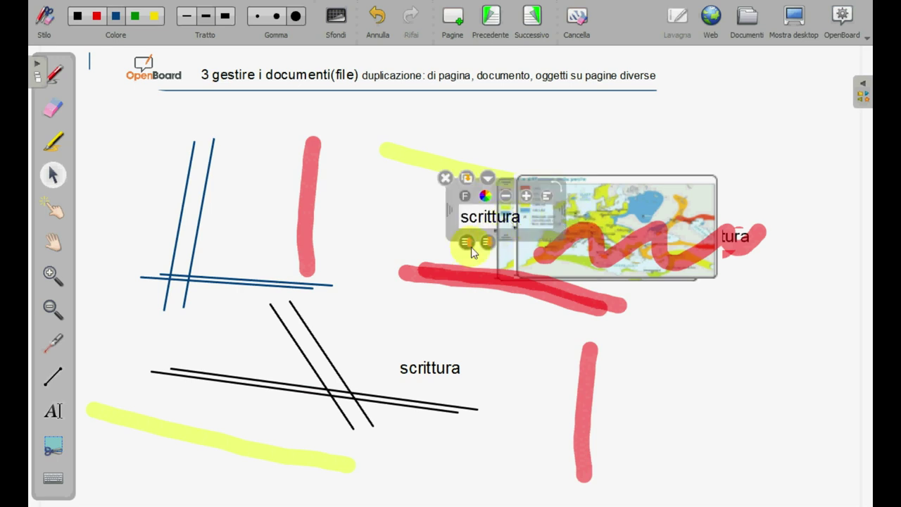
{"action": "left_click", "coordinate": [611, 210]}
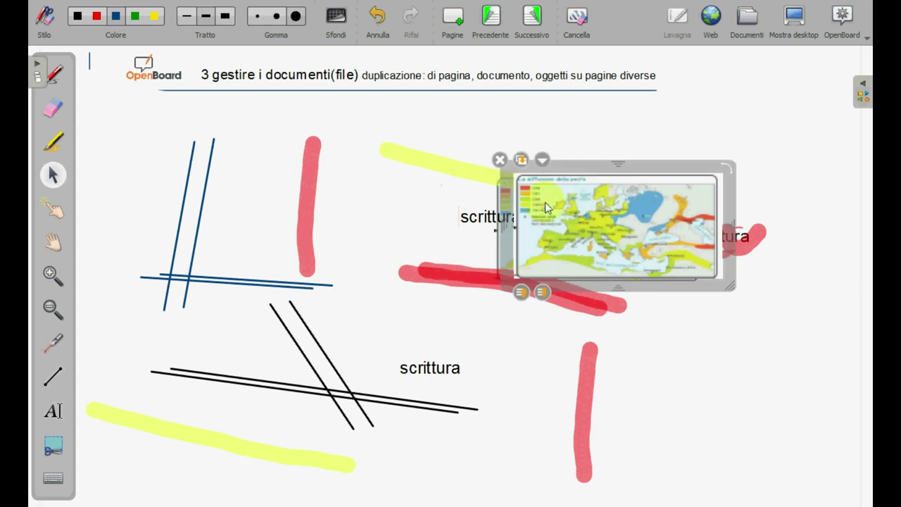
{"action": "left_click", "coordinate": [499, 217]}
{"action": "left_click", "coordinate": [621, 209]}
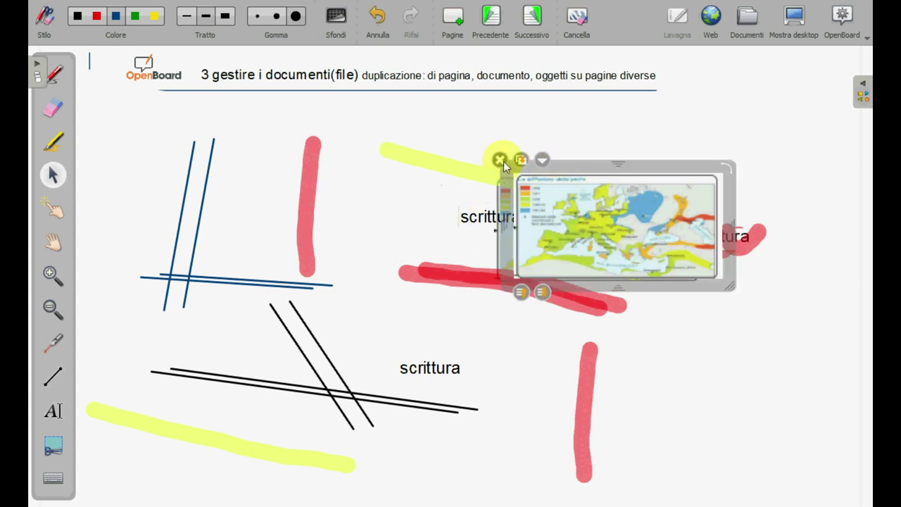
{"action": "left_click", "coordinate": [606, 240]}
Step: Move the copied "scrittura" text away from the map's edge and change its wording to "mappa"
{"action": "left_click_drag", "start_coordinate": [491, 219], "coordinate": [407, 222]}
{"action": "left_click", "coordinate": [452, 218]}
{"action": "type", "text": "mappa"}
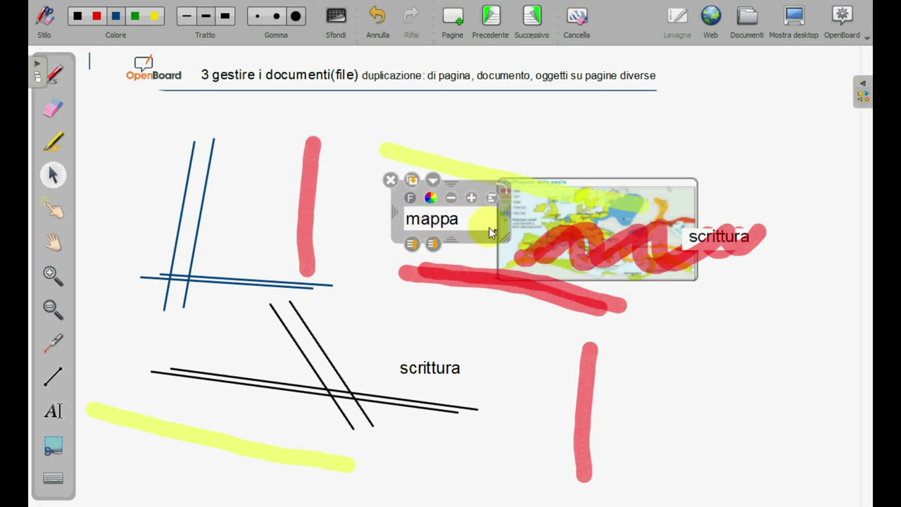
Step: Move the copied wavy red stroke below the map and the copied "scrittura" text to the page's lower right area
{"action": "mouse_move", "coordinate": [588, 246]}
{"action": "left_mouse_down"}
{"action": "mouse_move", "coordinate": [589, 324]}
{"action": "mouse_move", "coordinate": [579, 319]}
{"action": "left_mouse_up"}
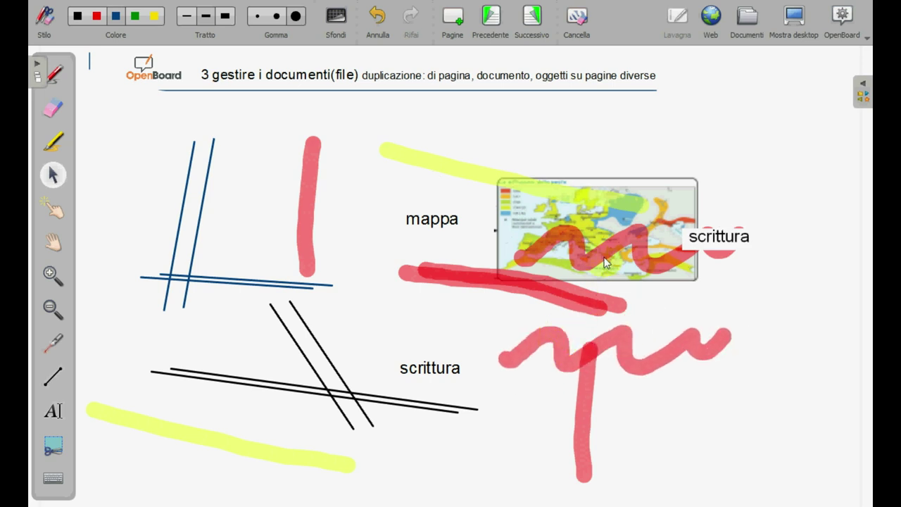
{"action": "key", "text": "ctrl+a"}
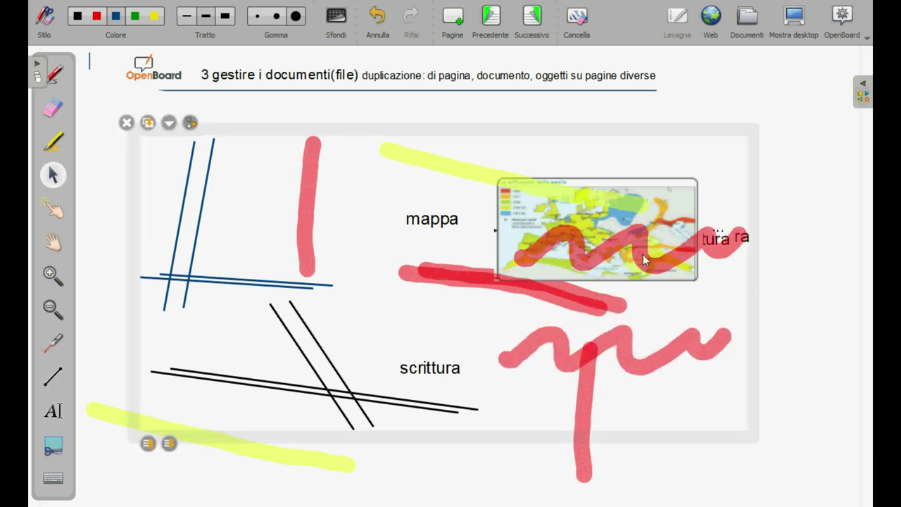
{"action": "left_click", "coordinate": [484, 462]}
{"action": "left_click_drag", "start_coordinate": [720, 238], "coordinate": [721, 442]}
Step: Ungroup the original group, move the map to the page's upper right corner and place the "mappa" text beside it
{"action": "key", "text": "ctrl+a"}
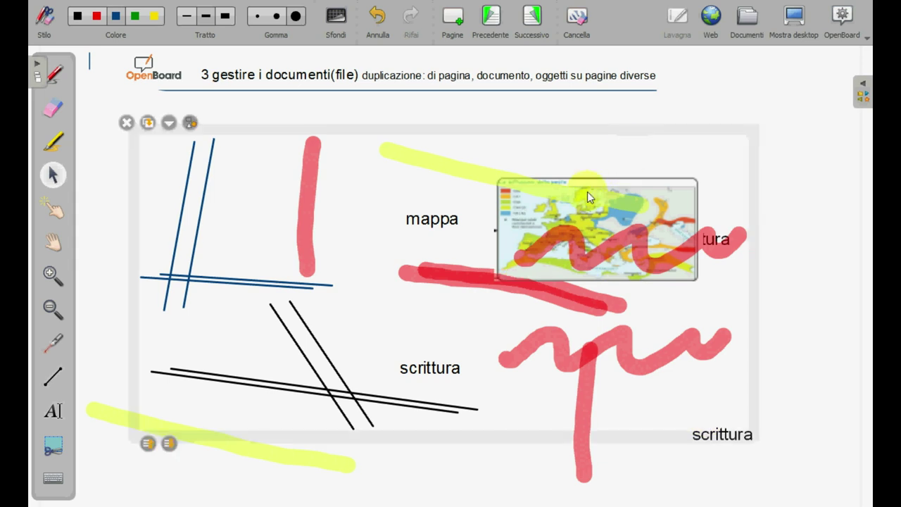
{"action": "left_click", "coordinate": [188, 124]}
{"action": "mouse_move", "coordinate": [673, 202]}
{"action": "left_mouse_down"}
{"action": "mouse_move", "coordinate": [704, 129]}
{"action": "mouse_move", "coordinate": [751, 124]}
{"action": "left_mouse_up"}
{"action": "left_click_drag", "start_coordinate": [661, 162], "coordinate": [721, 150]}
{"action": "left_click_drag", "start_coordinate": [455, 220], "coordinate": [586, 140]}
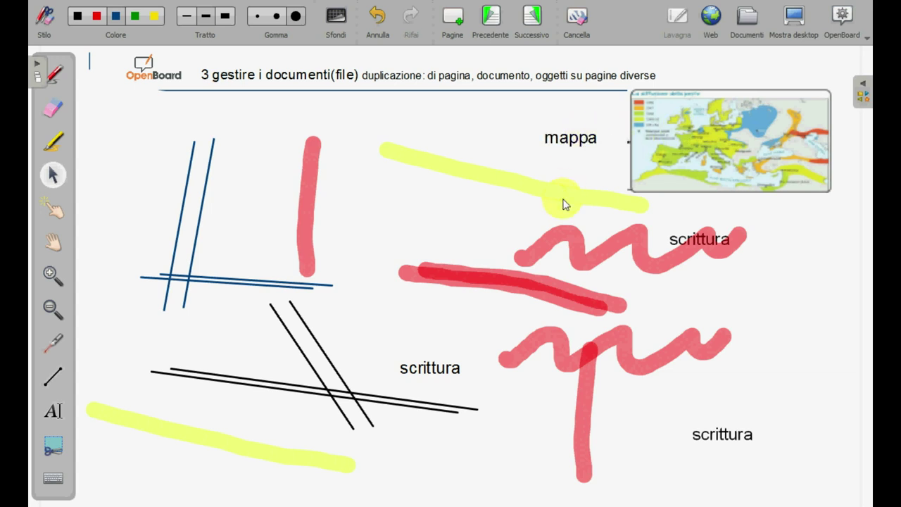
Step: Move the upper yellow stroke down, select all the strokes and "scrittura" texts together and delete them
{"action": "left_click_drag", "start_coordinate": [563, 205], "coordinate": [571, 319]}
{"action": "mouse_move", "coordinate": [139, 224]}
{"action": "left_mouse_down"}
{"action": "mouse_move", "coordinate": [444, 398]}
{"action": "mouse_move", "coordinate": [823, 456]}
{"action": "left_mouse_up"}
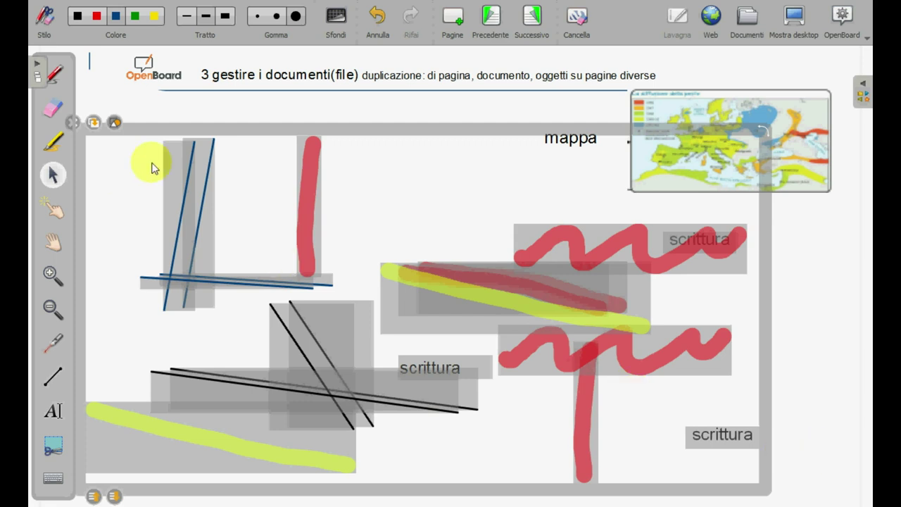
{"action": "key", "text": "Delete"}
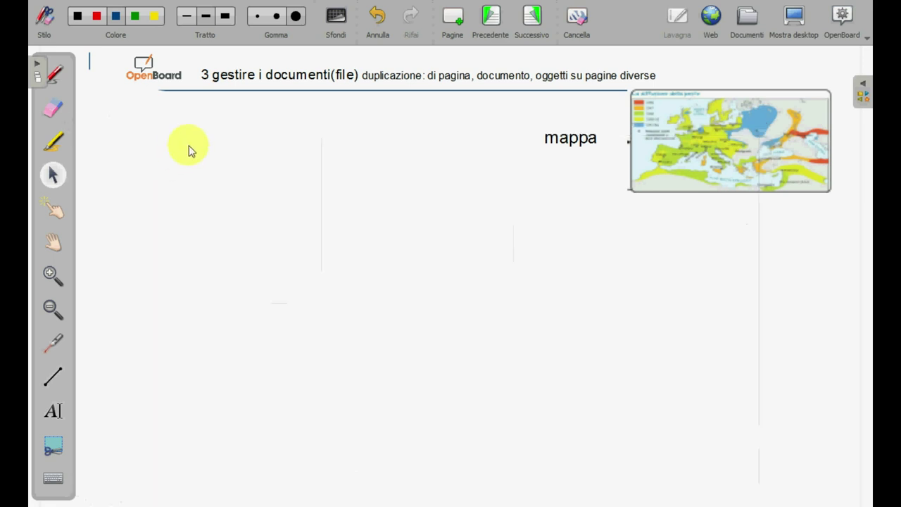
Step: Bring the map and the "mappa" text to the middle of the page and make two spaced-out copies of the text
{"action": "mouse_move", "coordinate": [720, 170]}
{"action": "left_mouse_down"}
{"action": "mouse_move", "coordinate": [354, 301]}
{"action": "mouse_move", "coordinate": [321, 289]}
{"action": "left_mouse_up"}
{"action": "left_click_drag", "start_coordinate": [556, 152], "coordinate": [546, 280]}
{"action": "left_click", "coordinate": [546, 280]}
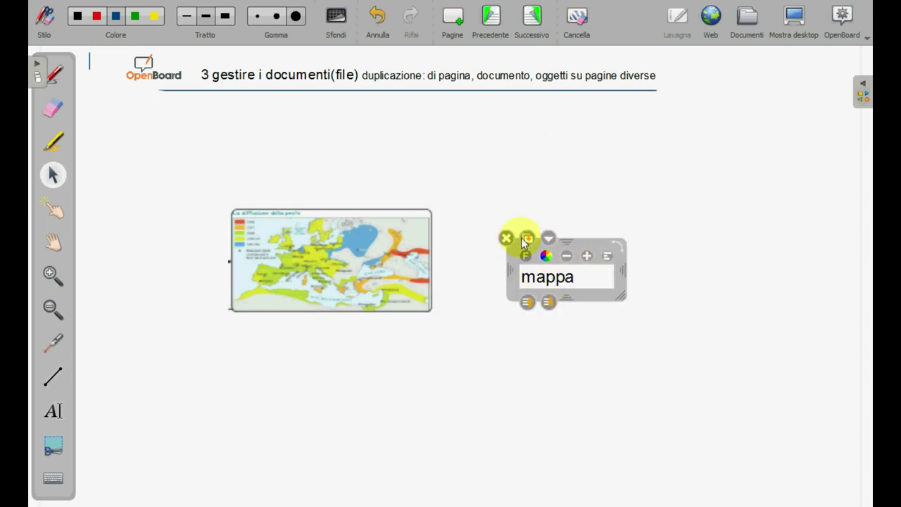
{"action": "left_click", "coordinate": [526, 240]}
{"action": "left_click_drag", "start_coordinate": [537, 248], "coordinate": [620, 212]}
{"action": "left_click_drag", "start_coordinate": [564, 290], "coordinate": [602, 310]}
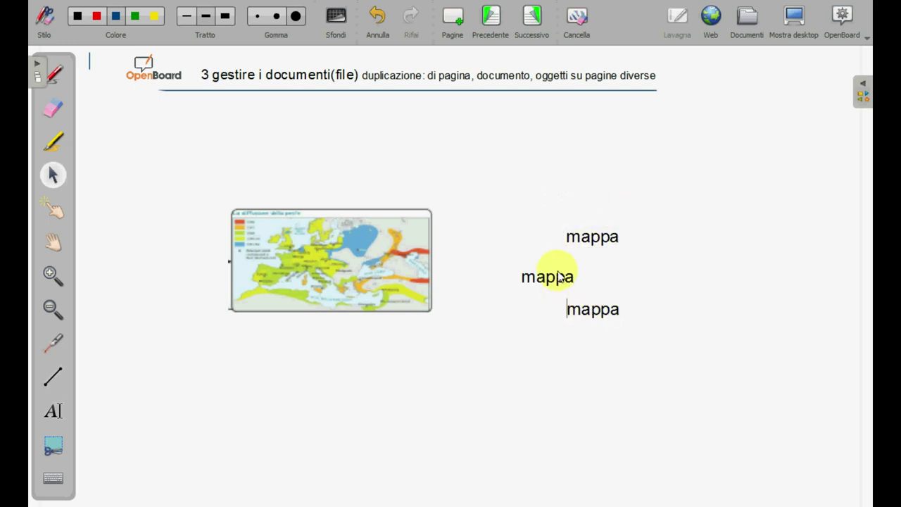
Step: Move the original "mappa" text onto the lower part of the map
{"action": "left_click_drag", "start_coordinate": [560, 278], "coordinate": [513, 243]}
{"action": "left_click", "coordinate": [407, 251]}
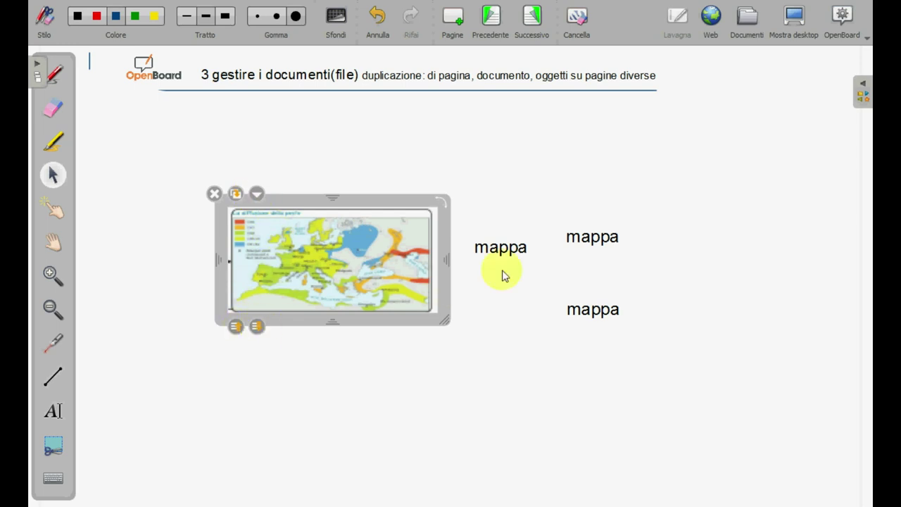
{"action": "left_click_drag", "start_coordinate": [507, 252], "coordinate": [429, 370]}
{"action": "left_click", "coordinate": [425, 372]}
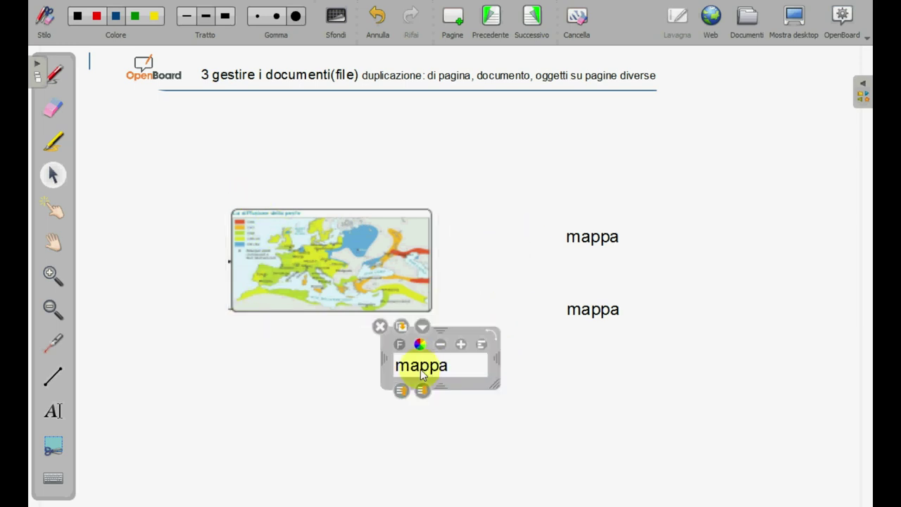
{"action": "left_click", "coordinate": [282, 316]}
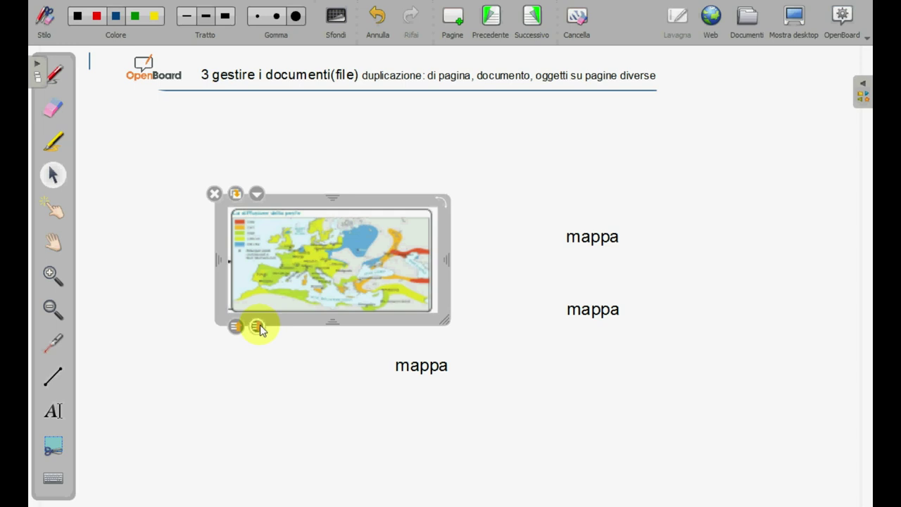
{"action": "left_click", "coordinate": [402, 364]}
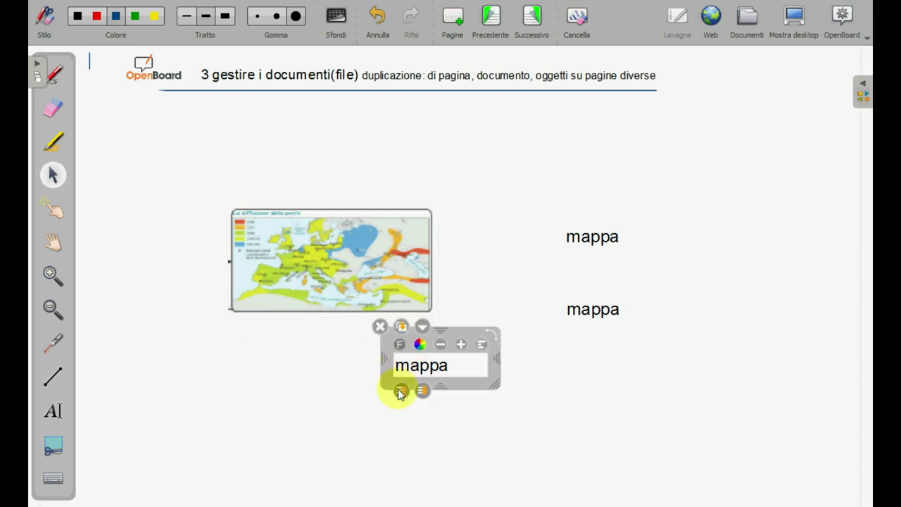
{"action": "left_click_drag", "start_coordinate": [467, 386], "coordinate": [377, 317]}
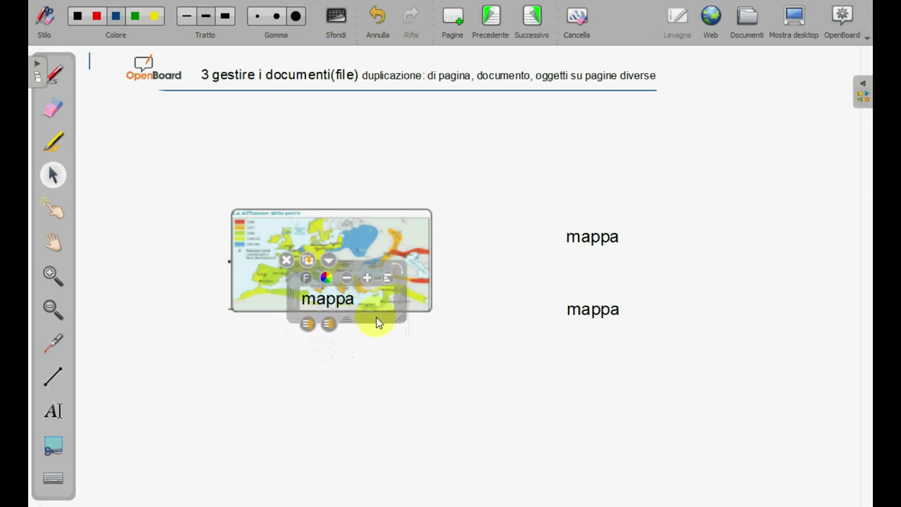
{"action": "left_click", "coordinate": [401, 386]}
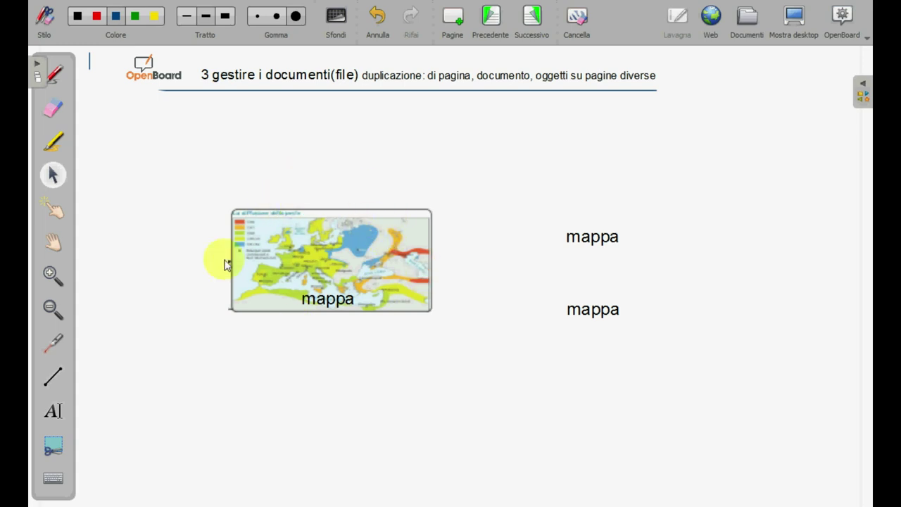
Step: Group the map with the "mappa" text placed on it and reposition the group slightly
{"action": "left_click_drag", "start_coordinate": [202, 171], "coordinate": [396, 343]}
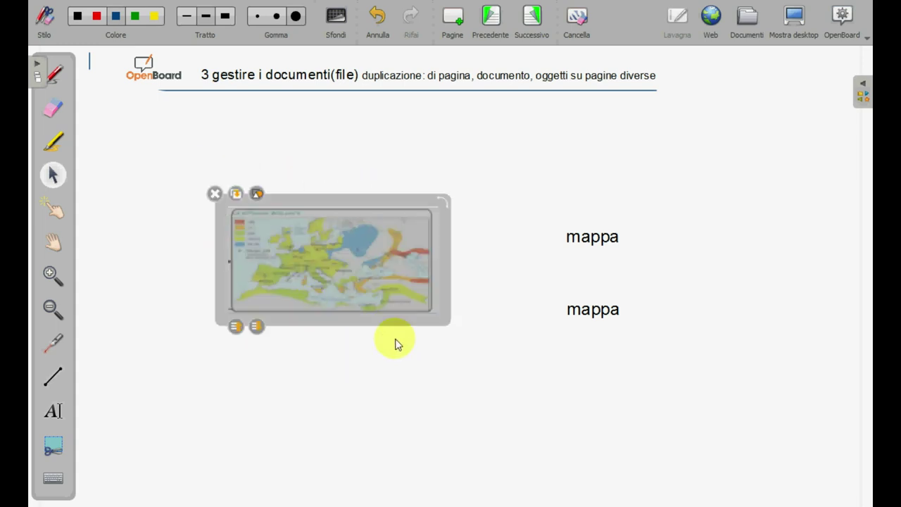
{"action": "left_click", "coordinate": [257, 195]}
{"action": "left_click", "coordinate": [350, 369]}
{"action": "left_click_drag", "start_coordinate": [370, 298], "coordinate": [371, 319]}
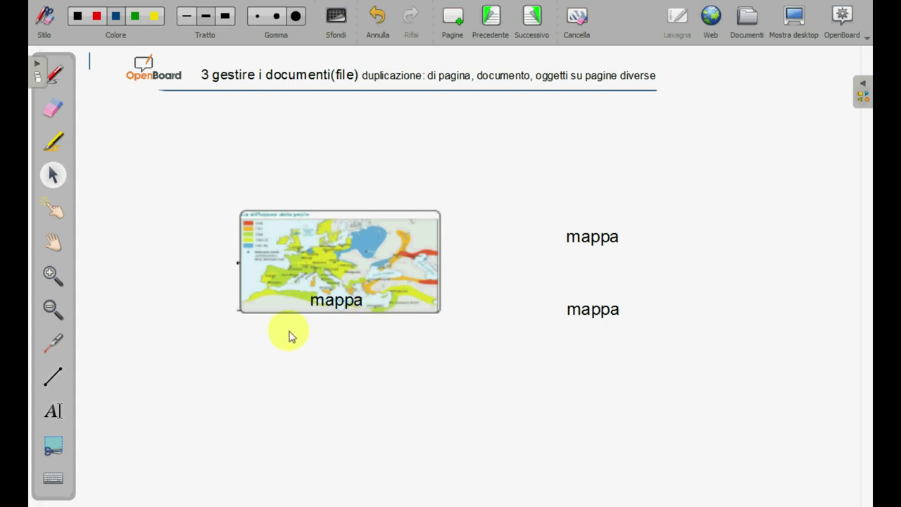
{"action": "left_click_drag", "start_coordinate": [298, 298], "coordinate": [278, 291]}
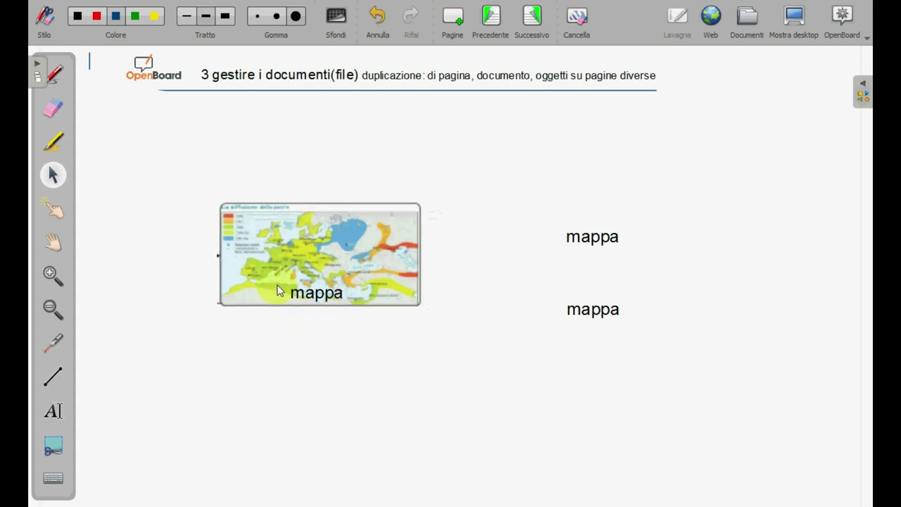
{"action": "left_click", "coordinate": [279, 336]}
Step: Capture the map with its "mappa" text, add the image to the current page and place it below the original group
{"action": "left_click", "coordinate": [53, 449]}
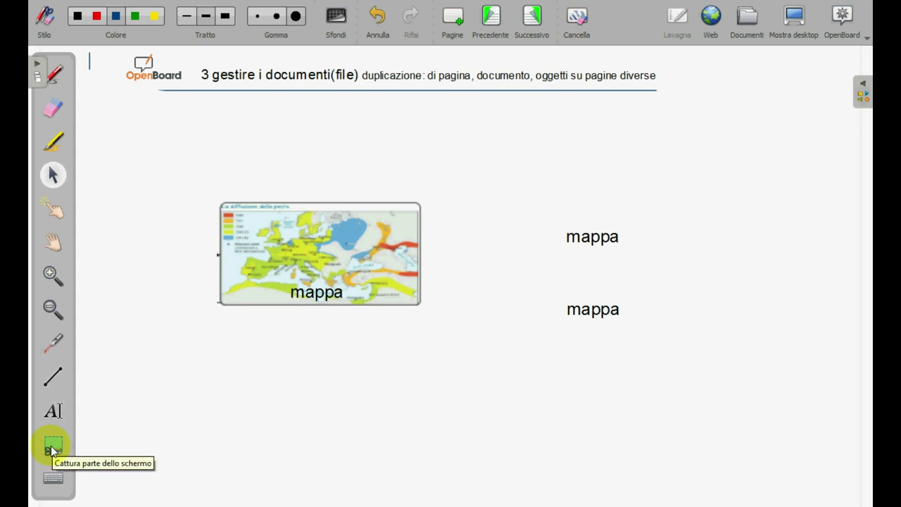
{"action": "left_click_drag", "start_coordinate": [216, 200], "coordinate": [404, 312]}
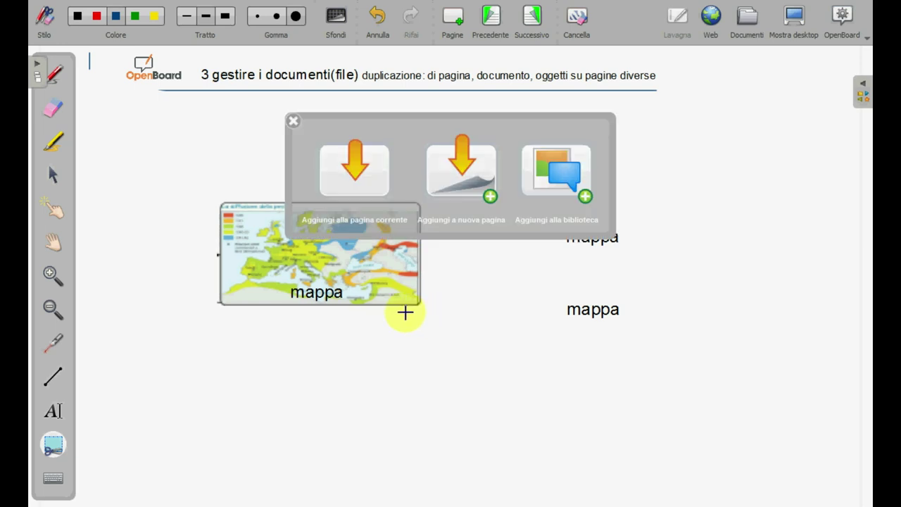
{"action": "left_click", "coordinate": [371, 181]}
{"action": "left_click_drag", "start_coordinate": [441, 294], "coordinate": [312, 405]}
{"action": "left_click", "coordinate": [332, 296]}
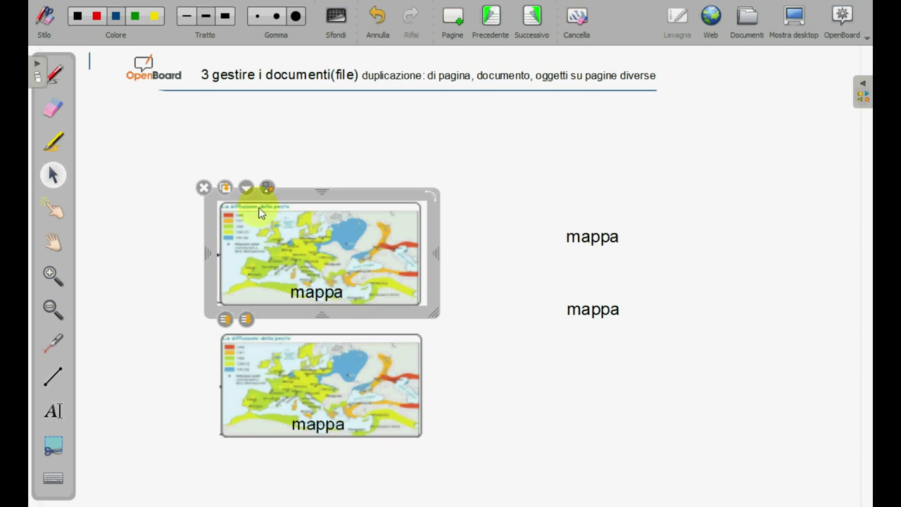
Step: Move the map, its "mappa" text and the captured image independently, dropping the text back on the map, and lower the upper text copy
{"action": "left_click_drag", "start_coordinate": [325, 218], "coordinate": [367, 167]}
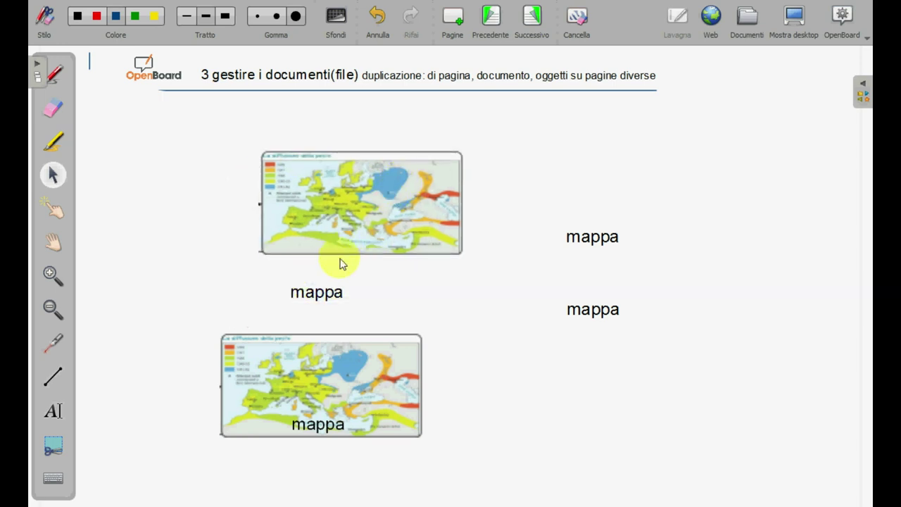
{"action": "left_click_drag", "start_coordinate": [338, 296], "coordinate": [441, 227]}
{"action": "left_click_drag", "start_coordinate": [319, 391], "coordinate": [384, 359]}
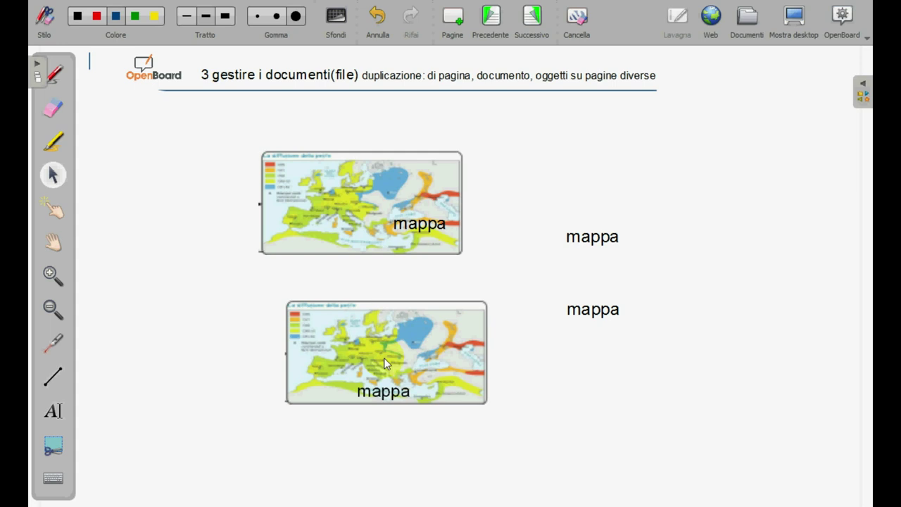
{"action": "left_click_drag", "start_coordinate": [598, 236], "coordinate": [597, 286]}
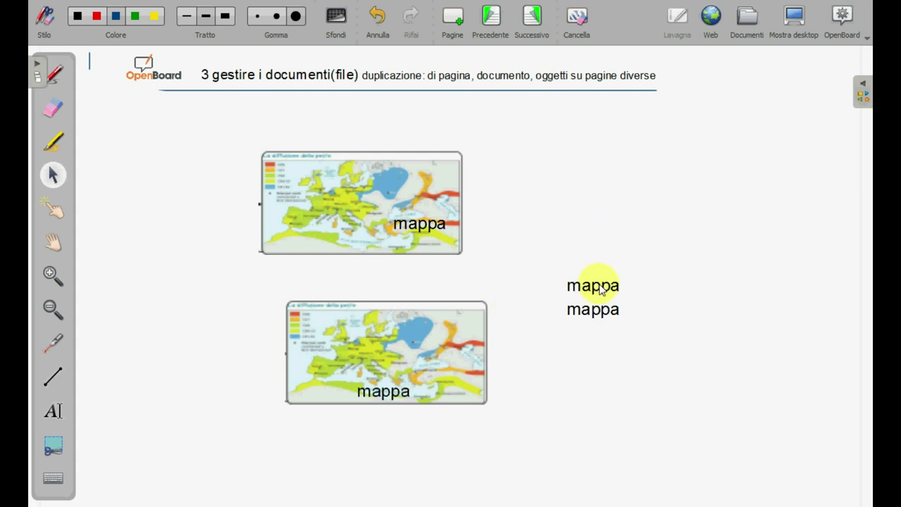
Step: Pull the "mappa" text off the map, overlap the map with the captured image and send the captured image behind it
{"action": "left_click_drag", "start_coordinate": [448, 228], "coordinate": [551, 218]}
{"action": "left_click_drag", "start_coordinate": [401, 210], "coordinate": [328, 297]}
{"action": "left_click", "coordinate": [325, 330]}
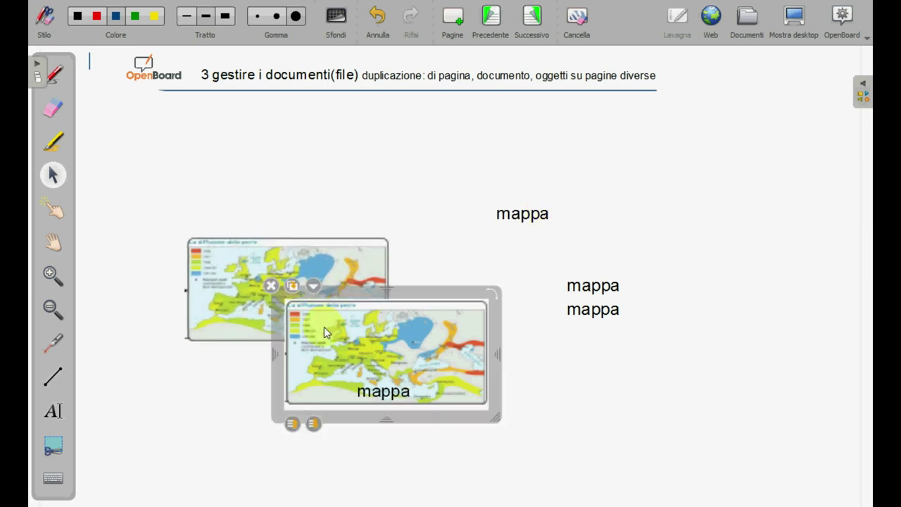
{"action": "left_click", "coordinate": [314, 424]}
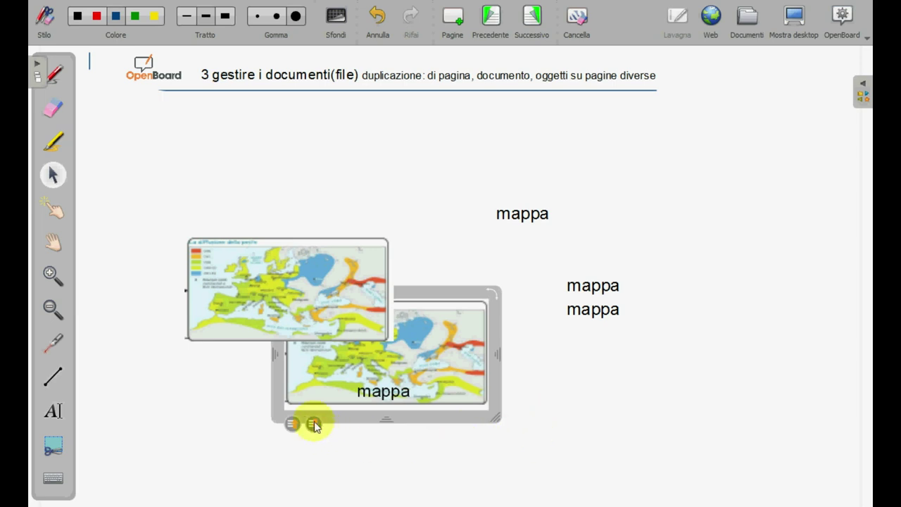
{"action": "left_click", "coordinate": [211, 337]}
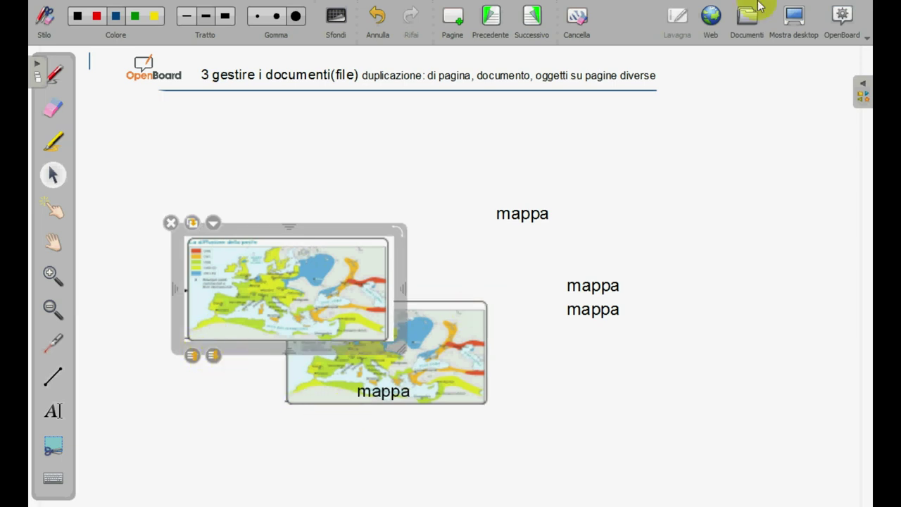
Step: Delete the blank page 7 from the "videotutorial 6" document and close the program
{"action": "left_click", "coordinate": [532, 28]}
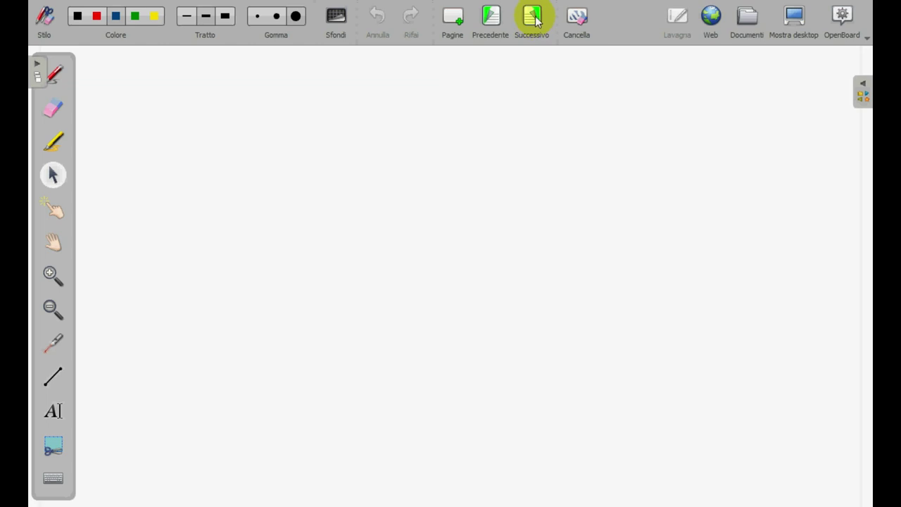
{"action": "left_click", "coordinate": [747, 21]}
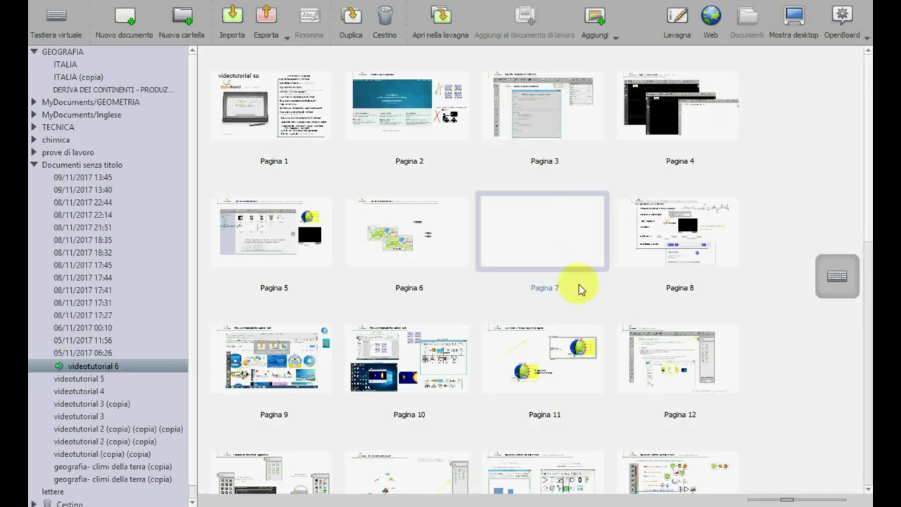
{"action": "left_click", "coordinate": [383, 16]}
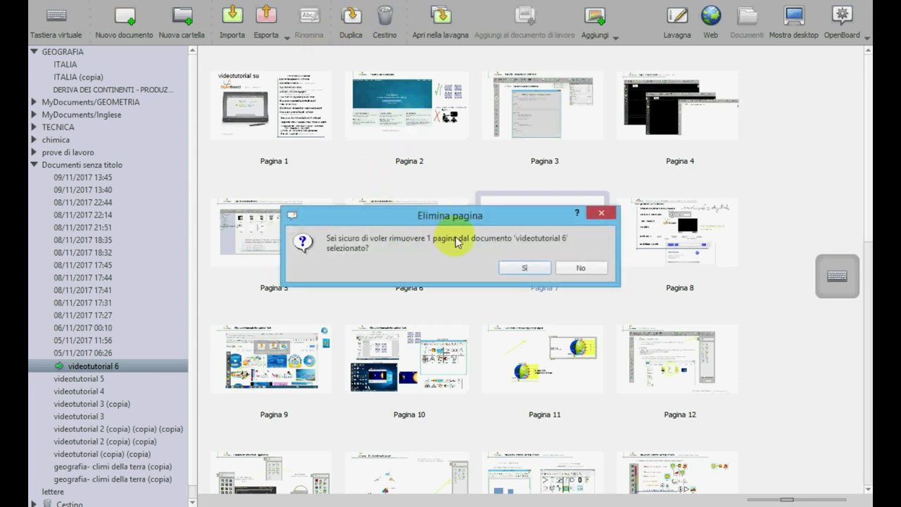
{"action": "left_click", "coordinate": [527, 267]}
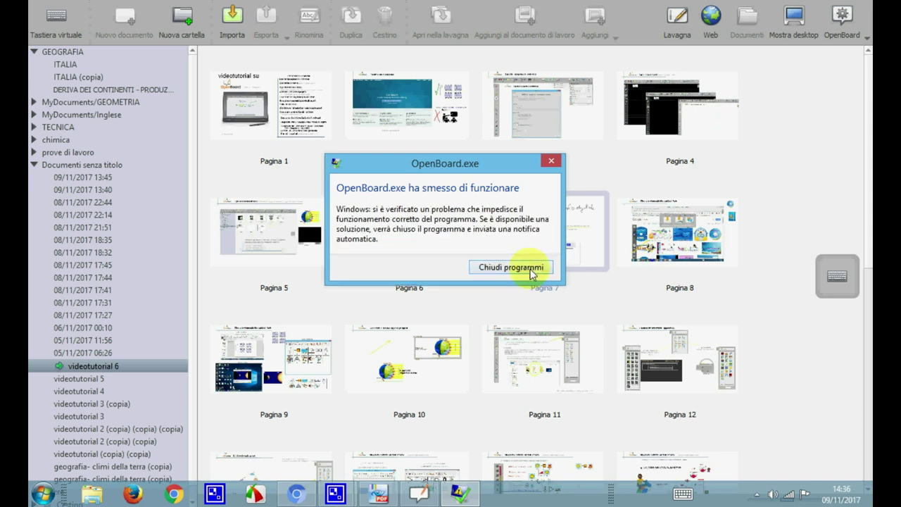
{"action": "left_click", "coordinate": [530, 269]}
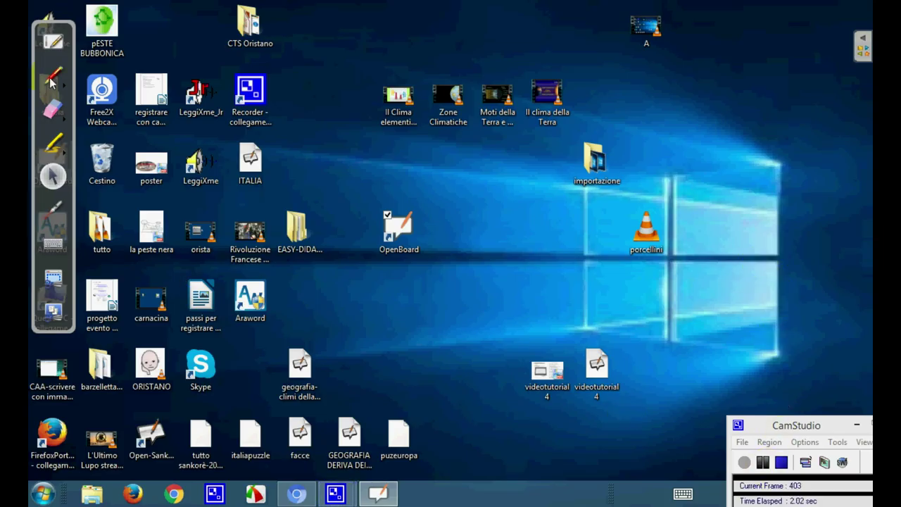
Step: Return from desktop mode to the board, review the page on managing documents and go back to the page on inserting contents
{"action": "left_click", "coordinate": [52, 44]}
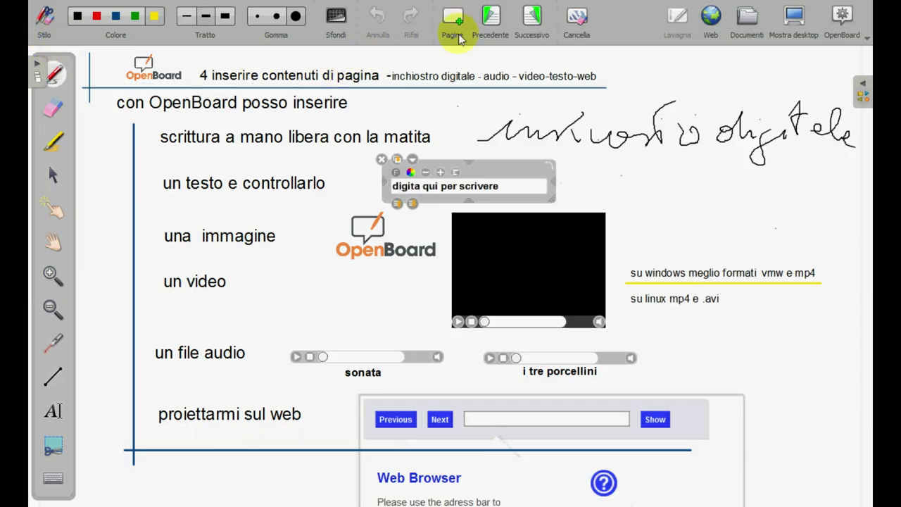
{"action": "left_click", "coordinate": [487, 20]}
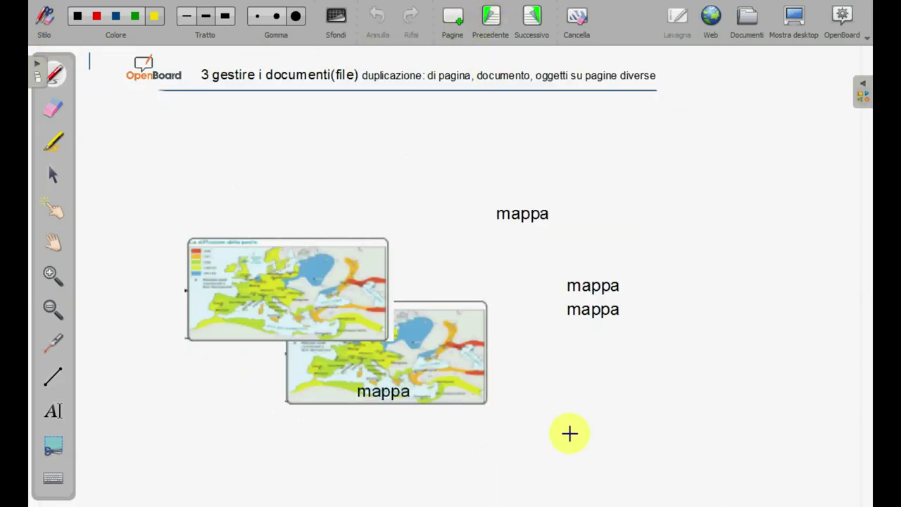
{"action": "left_click", "coordinate": [539, 32]}
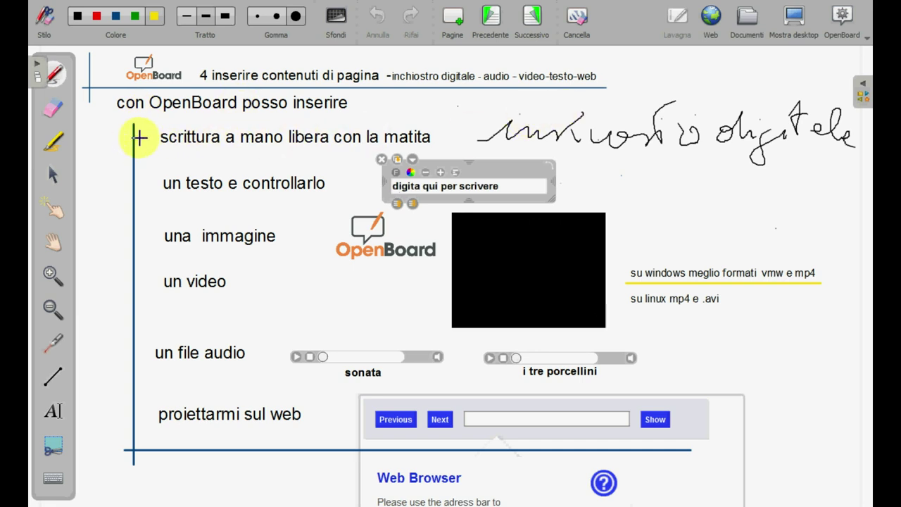
Step: Highlight the start of the "scrittura a mano libera con la matita" line in yellow and switch back to the pen
{"action": "left_click", "coordinate": [53, 141]}
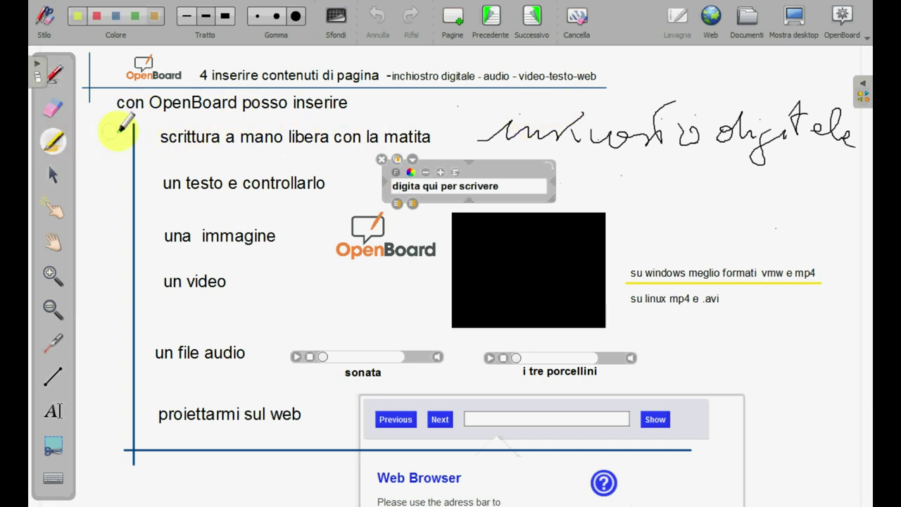
{"action": "left_click_drag", "start_coordinate": [120, 138], "coordinate": [159, 138]}
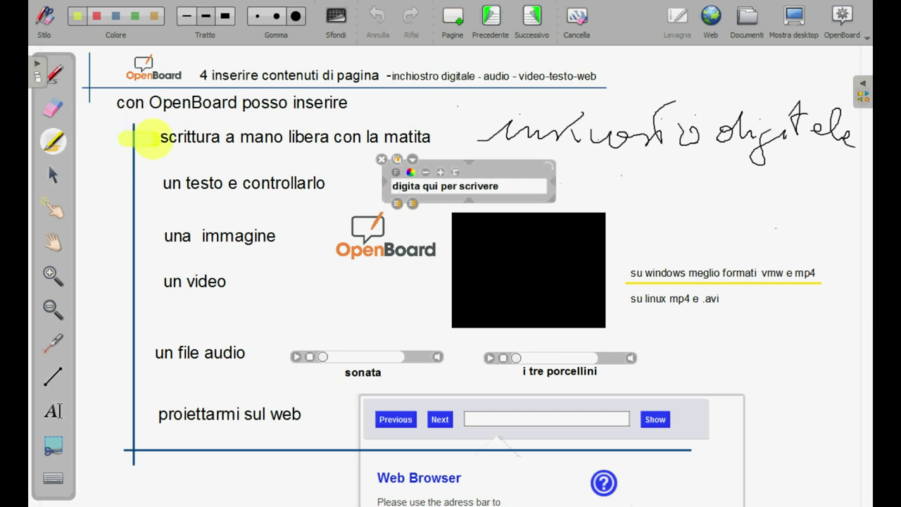
{"action": "left_click", "coordinate": [62, 72]}
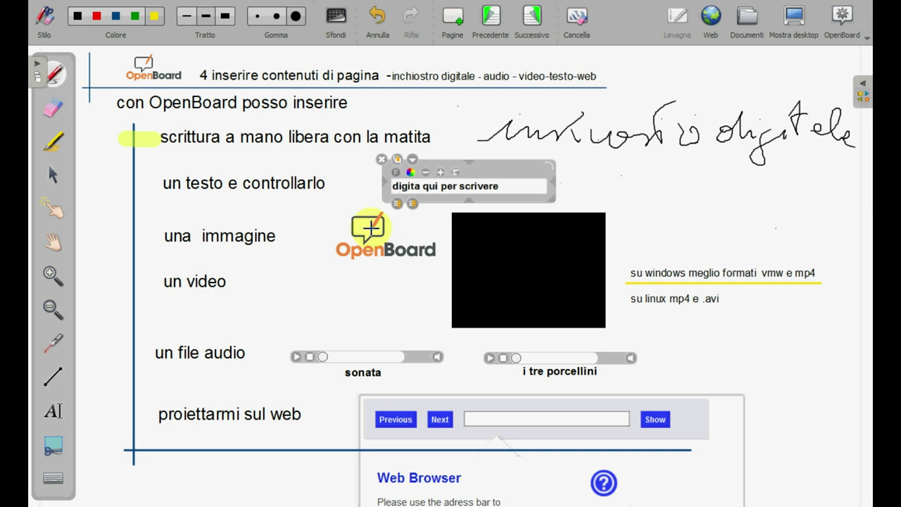
Step: Look through the pictures in the library's image folder and close the library
{"action": "left_click", "coordinate": [863, 91]}
{"action": "left_click", "coordinate": [763, 181]}
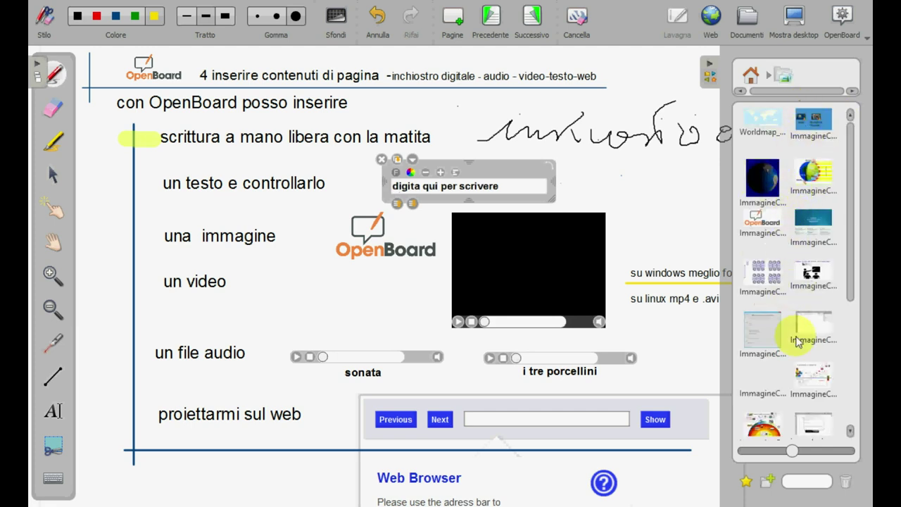
{"action": "left_click_drag", "start_coordinate": [850, 274], "coordinate": [824, 413]}
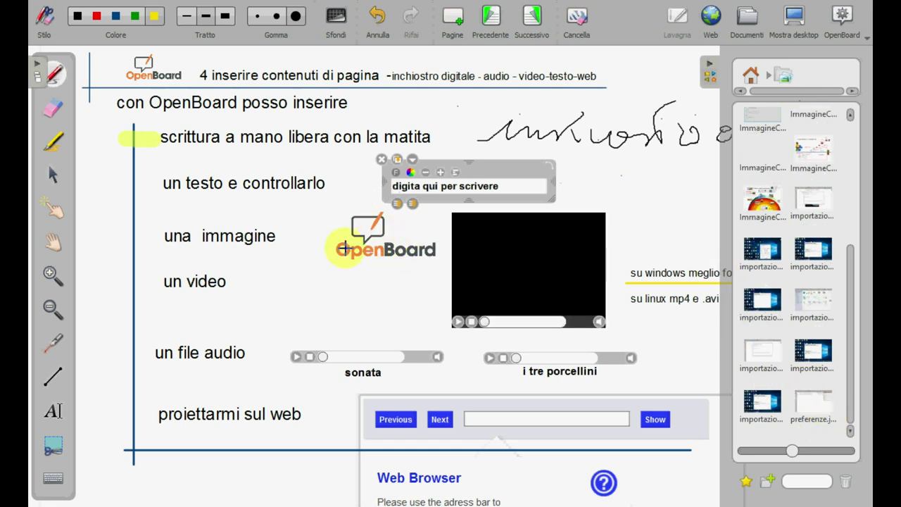
{"action": "left_click", "coordinate": [711, 66]}
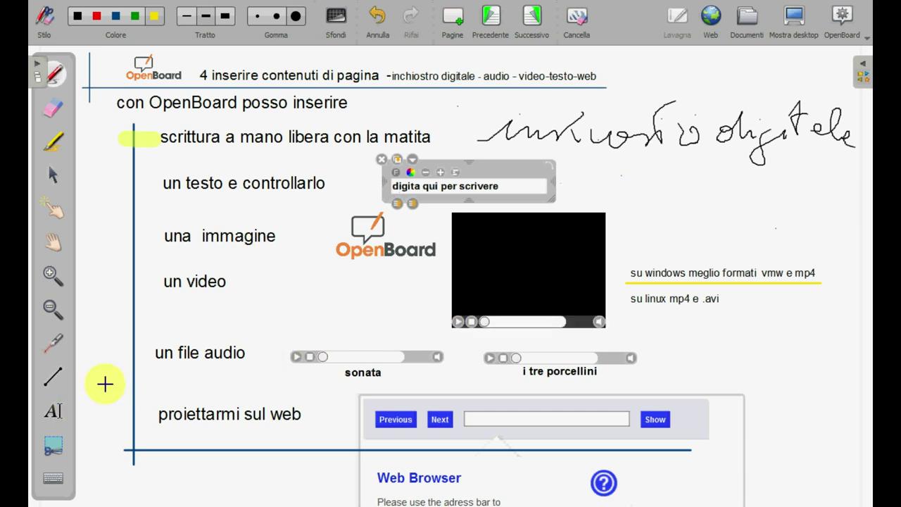
Step: Capture the web browser's "Previous" button, add it to the current page and place it beside "una immagine"
{"action": "left_click", "coordinate": [50, 443]}
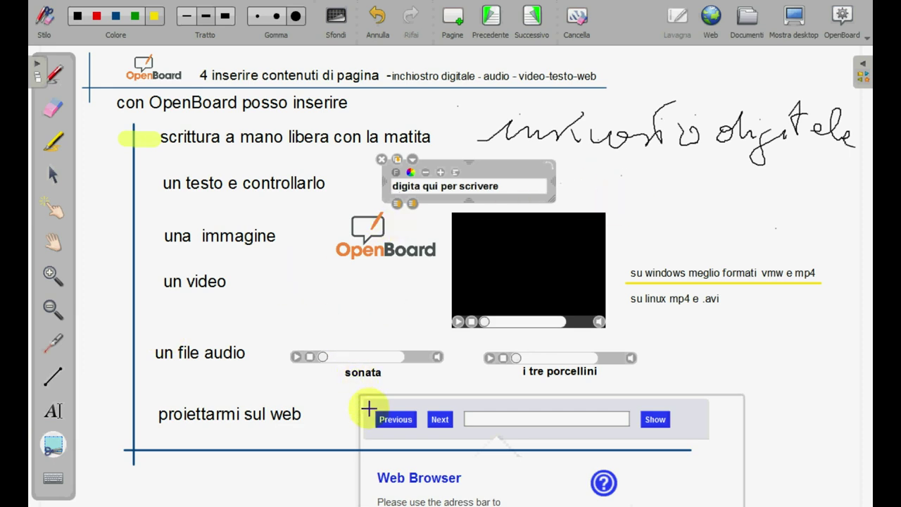
{"action": "left_click_drag", "start_coordinate": [372, 410], "coordinate": [421, 429]}
{"action": "left_click", "coordinate": [362, 173]}
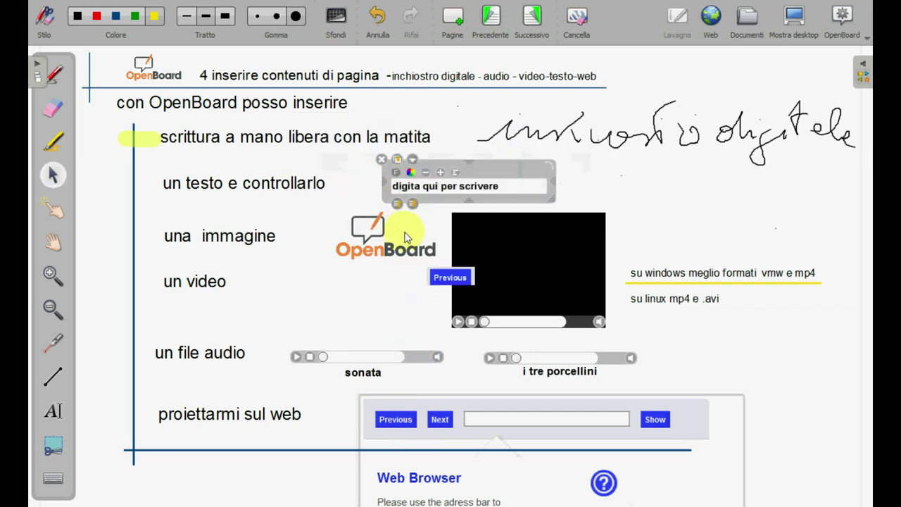
{"action": "left_click_drag", "start_coordinate": [438, 276], "coordinate": [305, 236]}
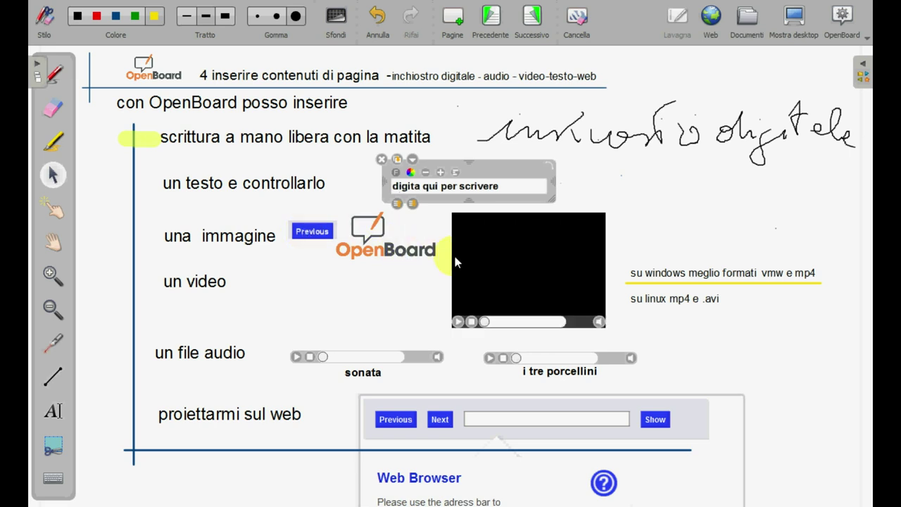
Step: Play and stop the Terra and Sole video, resume it from a further point and pause it
{"action": "left_click", "coordinate": [476, 266]}
{"action": "left_click", "coordinate": [458, 322]}
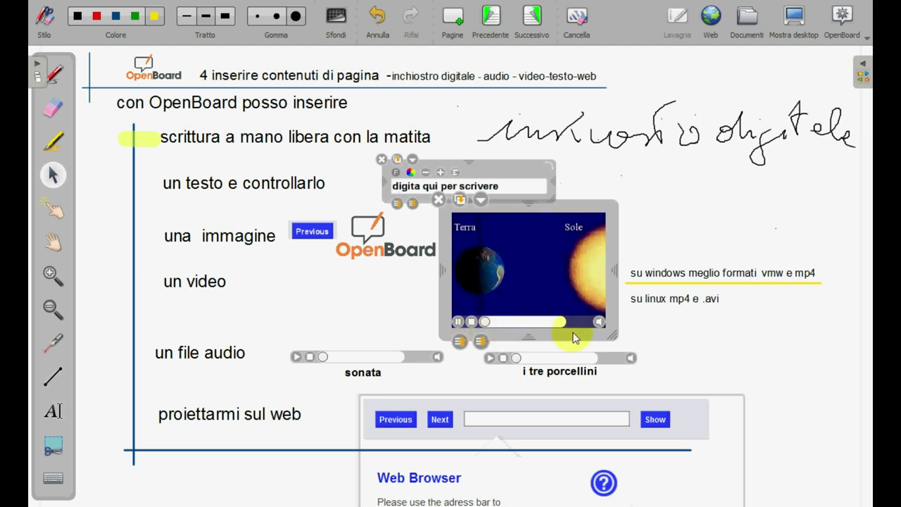
{"action": "left_click", "coordinate": [656, 335]}
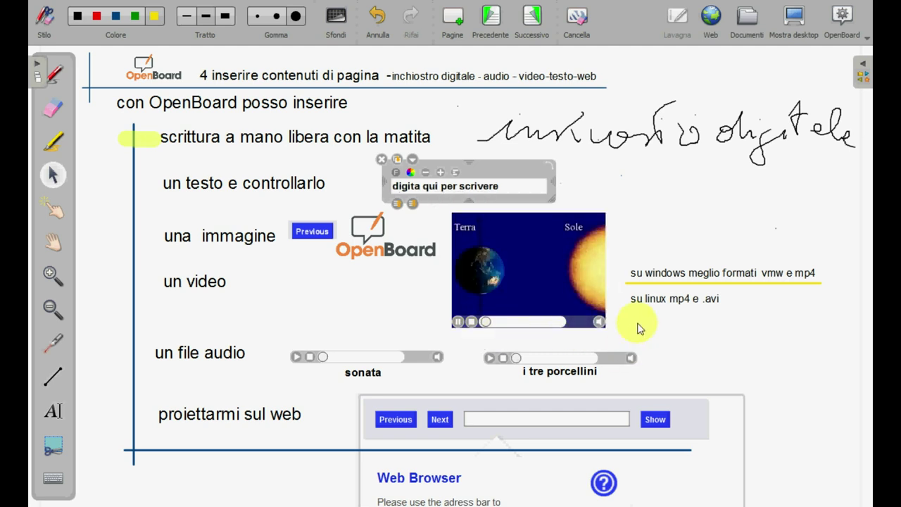
{"action": "left_click", "coordinate": [472, 322]}
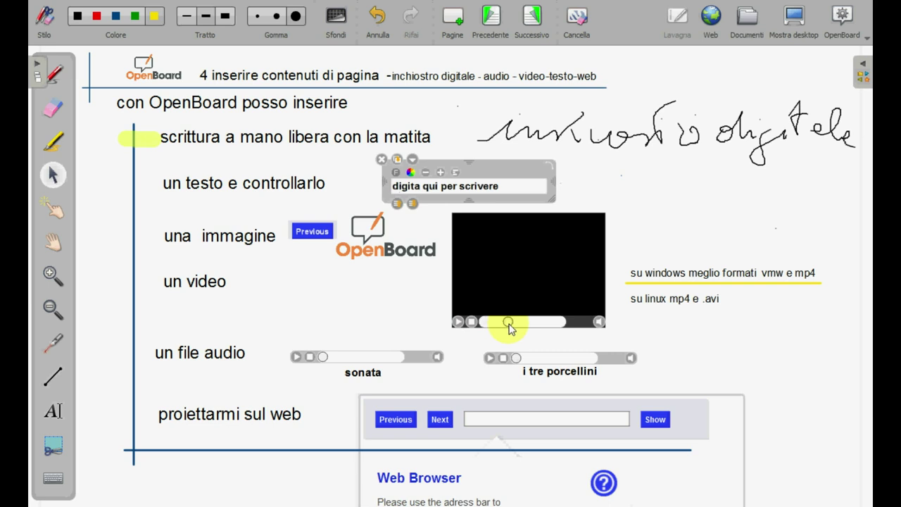
{"action": "left_click", "coordinate": [459, 322]}
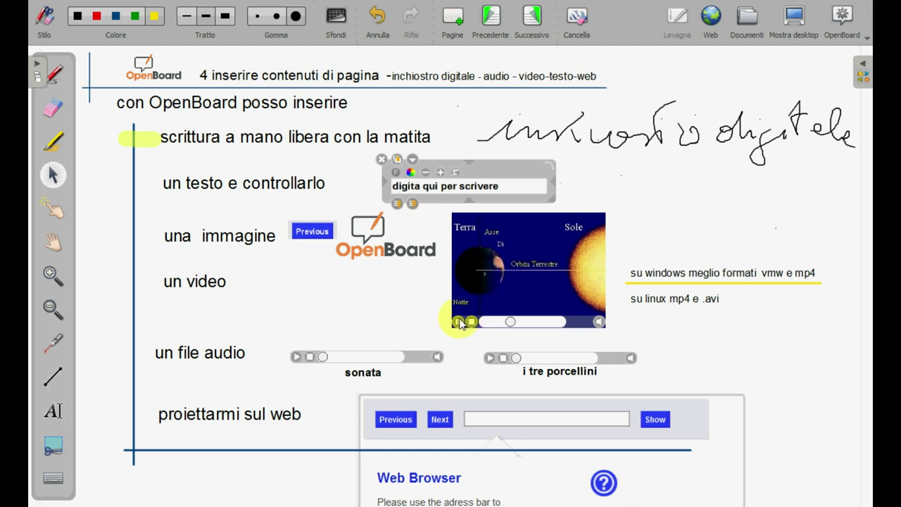
{"action": "left_click", "coordinate": [457, 322]}
{"action": "left_click", "coordinate": [54, 445]}
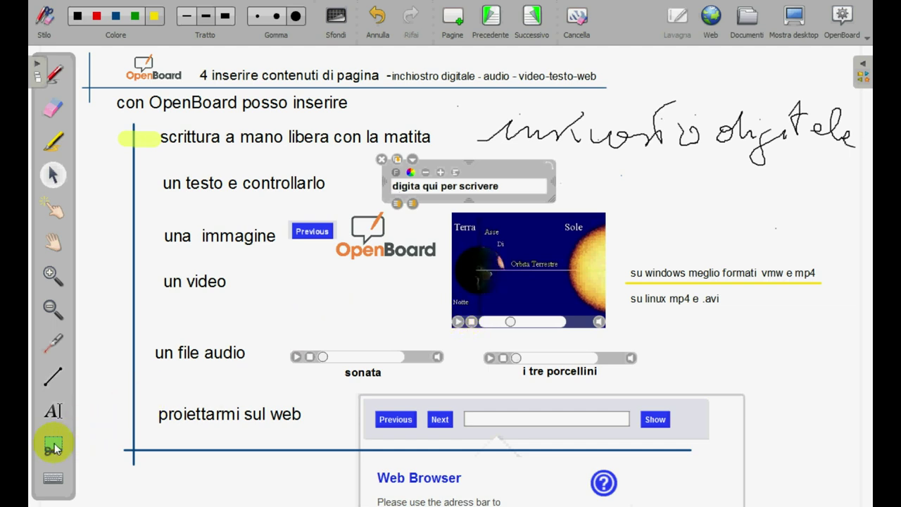
{"action": "left_click_drag", "start_coordinate": [465, 226], "coordinate": [567, 310]}
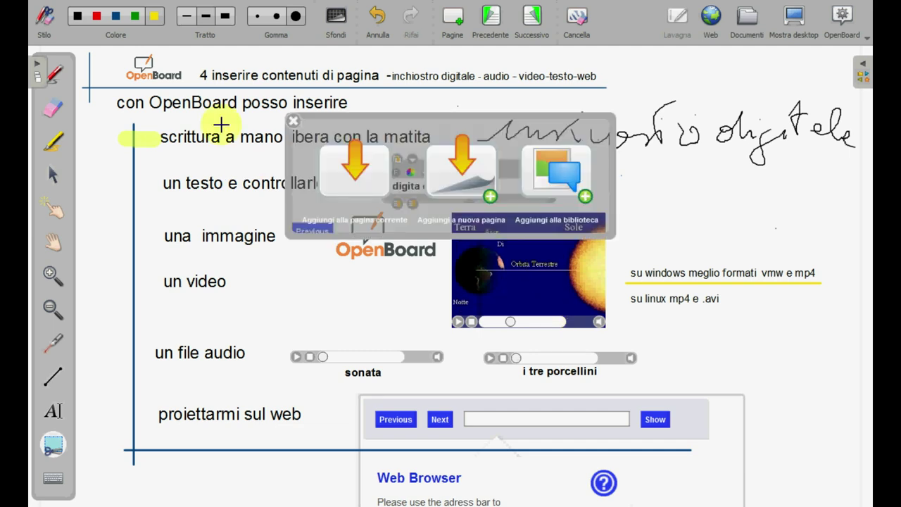
{"action": "left_click", "coordinate": [294, 120]}
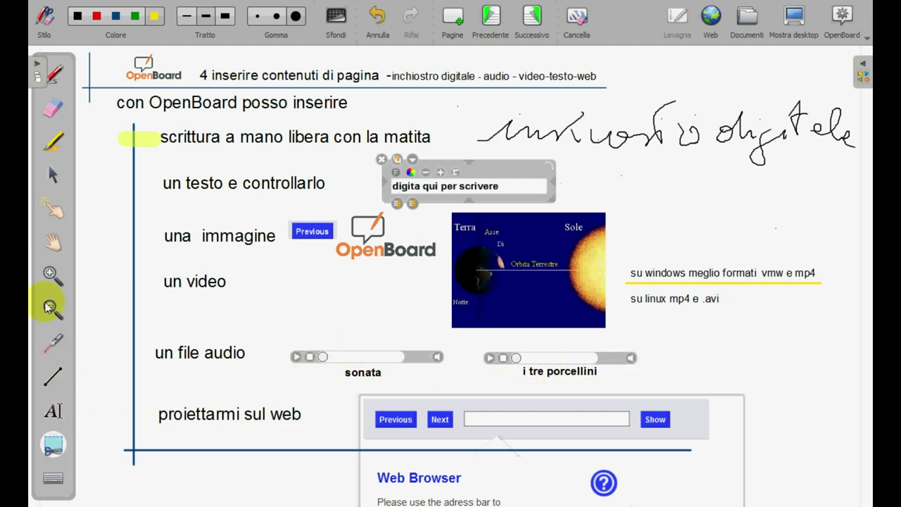
Step: Play the "sonata" audio file and mute it, and start and pause the "i tre porcellini" audio
{"action": "left_click", "coordinate": [53, 176]}
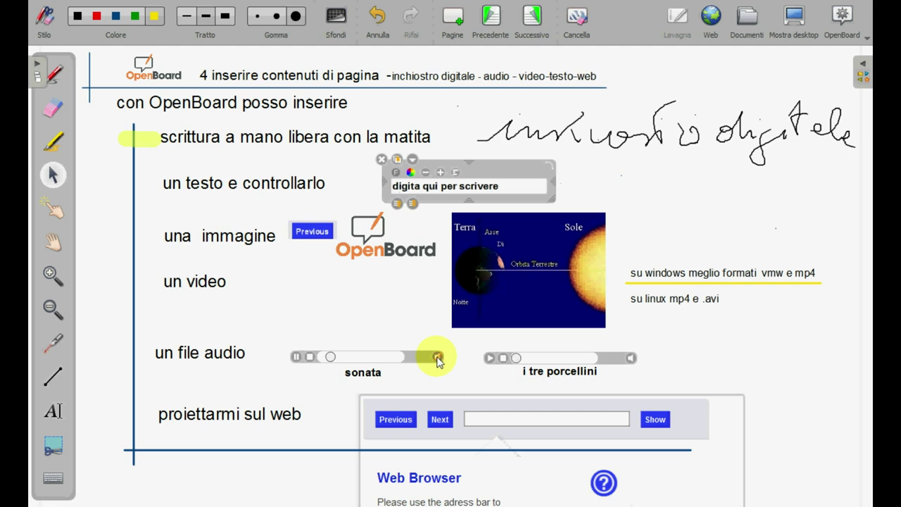
{"action": "left_click", "coordinate": [491, 358]}
{"action": "left_click", "coordinate": [490, 359]}
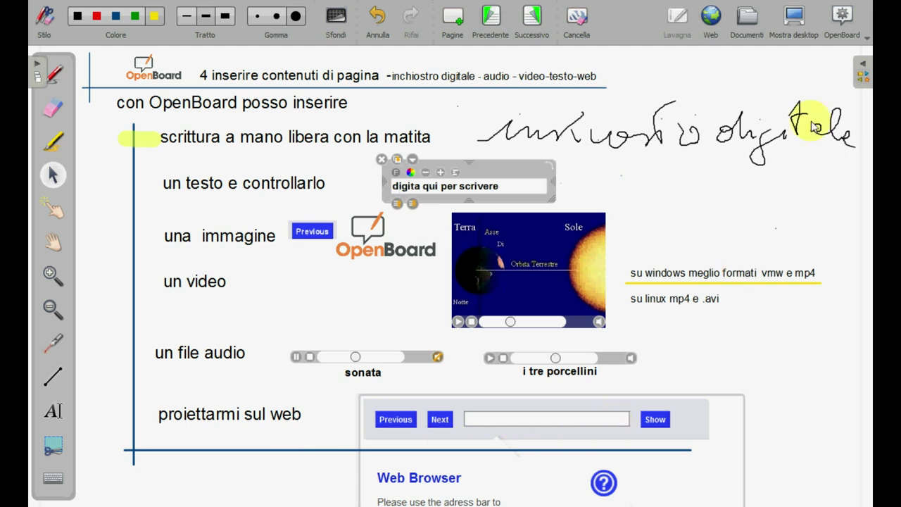
Step: Locate WebBrowser among the library's applications, select the web browser on the page and close the library
{"action": "left_click", "coordinate": [863, 76]}
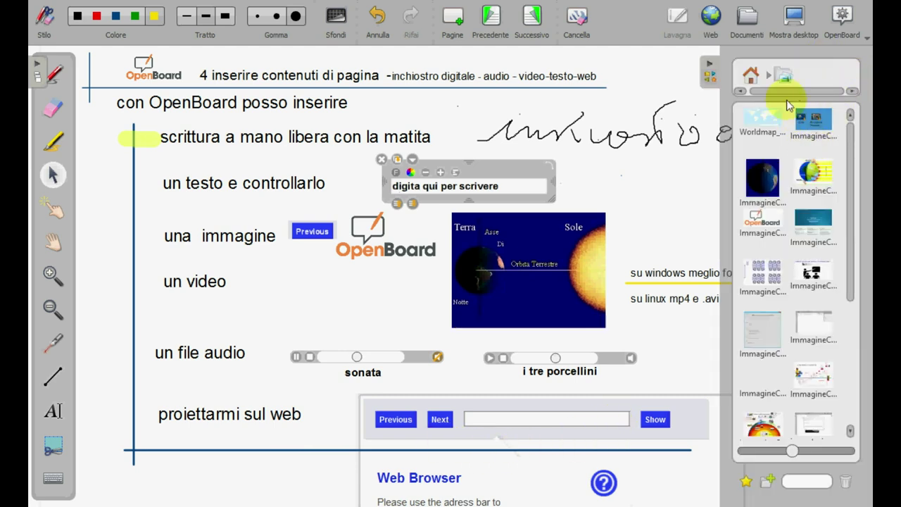
{"action": "left_click", "coordinate": [752, 78]}
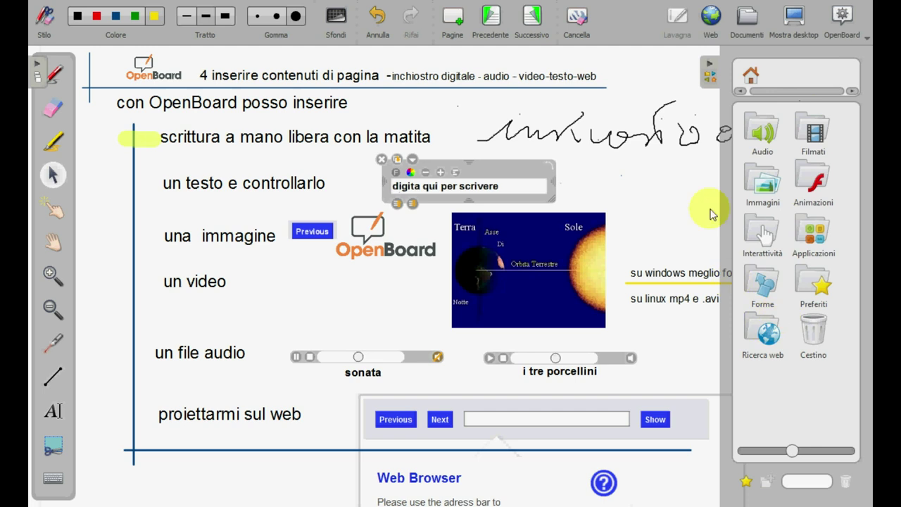
{"action": "left_click", "coordinate": [814, 243]}
{"action": "scroll", "coordinate": [815, 252], "scroll_direction": "down", "scroll_amount": 5}
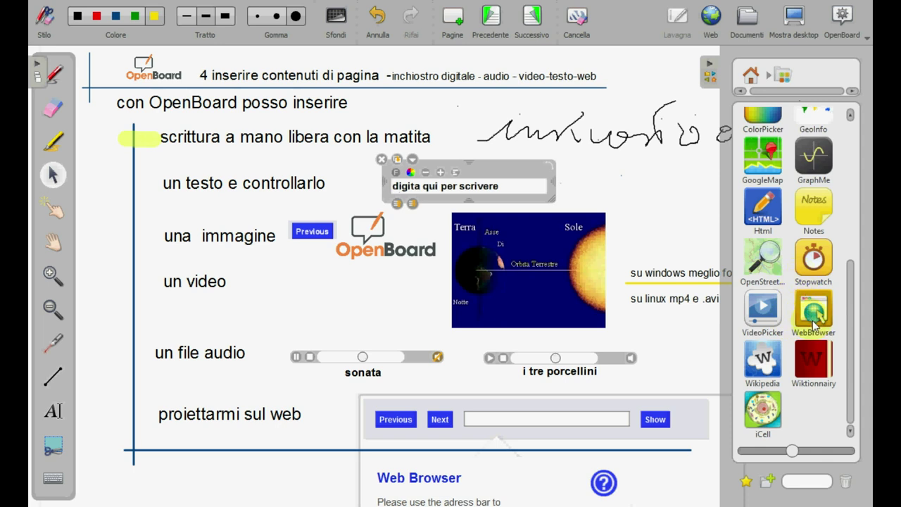
{"action": "left_click", "coordinate": [541, 421]}
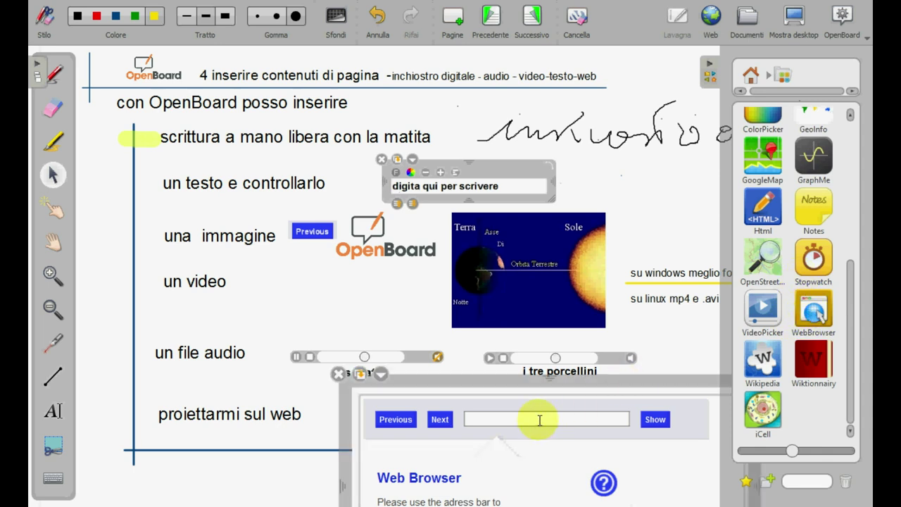
{"action": "left_click", "coordinate": [709, 63]}
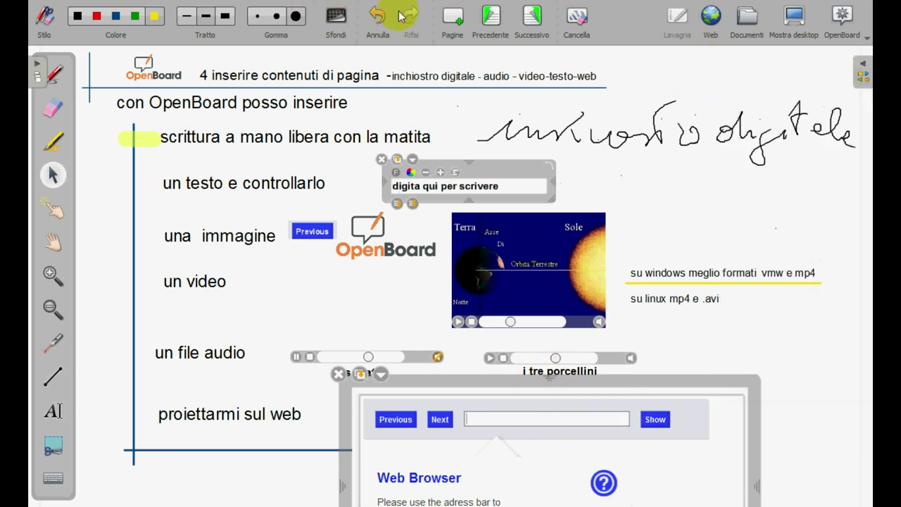
Step: Go forward two pages to the "da libreoffice" import examples and move the desk-layout picture slightly closer to the LibreOffice screenshot
{"action": "left_click", "coordinate": [531, 16]}
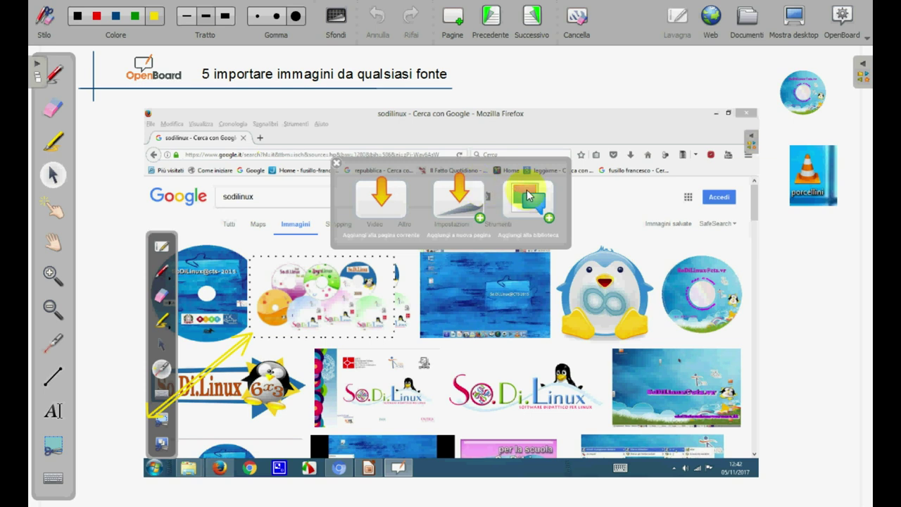
{"action": "left_click", "coordinate": [531, 14]}
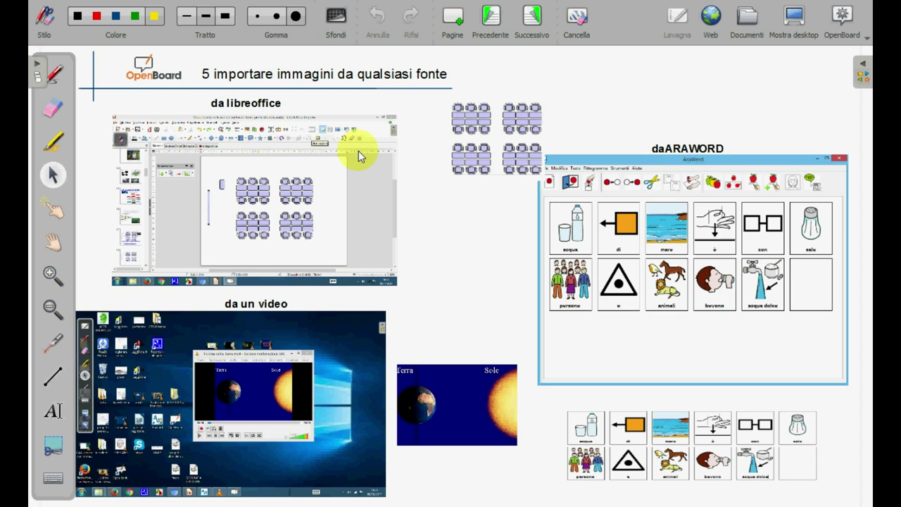
{"action": "left_click_drag", "start_coordinate": [479, 142], "coordinate": [458, 140]}
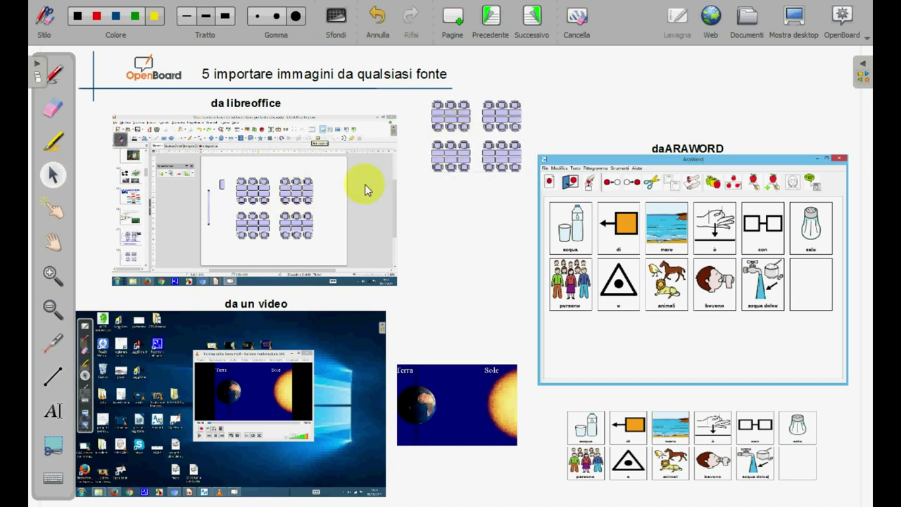
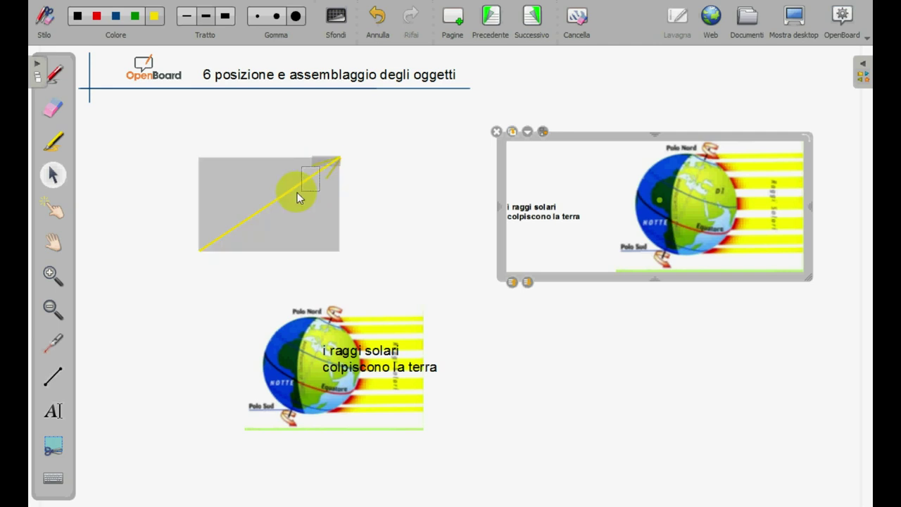
Step: On the page "6 posizione e assemblaggio degli oggetti", area-select the yellow arrow and shift it slightly upward
{"action": "left_click", "coordinate": [394, 193]}
{"action": "left_click", "coordinate": [305, 181]}
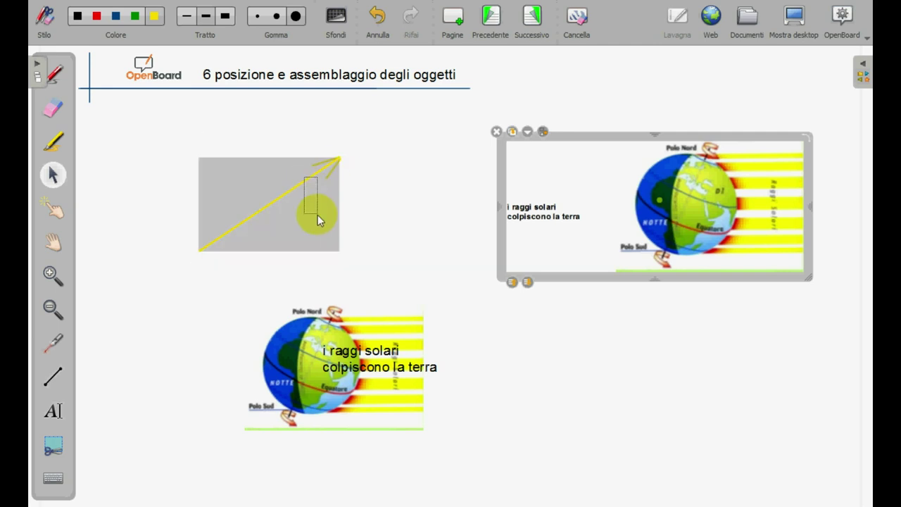
{"action": "mouse_move", "coordinate": [299, 159]}
{"action": "left_mouse_down"}
{"action": "mouse_move", "coordinate": [261, 127]}
{"action": "mouse_move", "coordinate": [261, 188]}
{"action": "mouse_move", "coordinate": [312, 161]}
{"action": "mouse_move", "coordinate": [295, 160]}
{"action": "mouse_move", "coordinate": [306, 165]}
{"action": "mouse_move", "coordinate": [292, 169]}
{"action": "mouse_move", "coordinate": [301, 157]}
{"action": "left_mouse_up"}
{"action": "left_click", "coordinate": [362, 136]}
{"action": "left_click_drag", "start_coordinate": [363, 136], "coordinate": [237, 207]}
{"action": "left_click_drag", "start_coordinate": [227, 146], "coordinate": [318, 213]}
{"action": "left_click", "coordinate": [407, 152]}
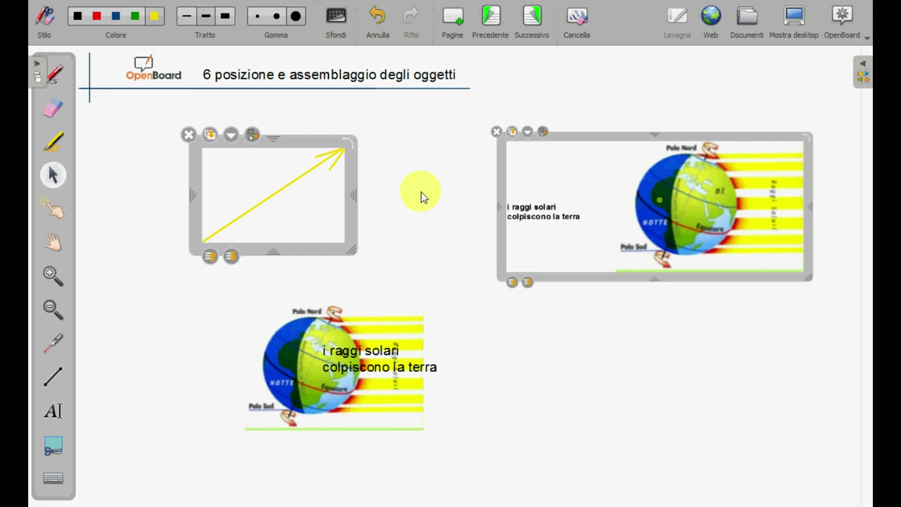
Step: Paste the yellow arrow onto the page "7 biblioteca risorse", undo the paste and return to page 6
{"action": "left_click", "coordinate": [531, 17]}
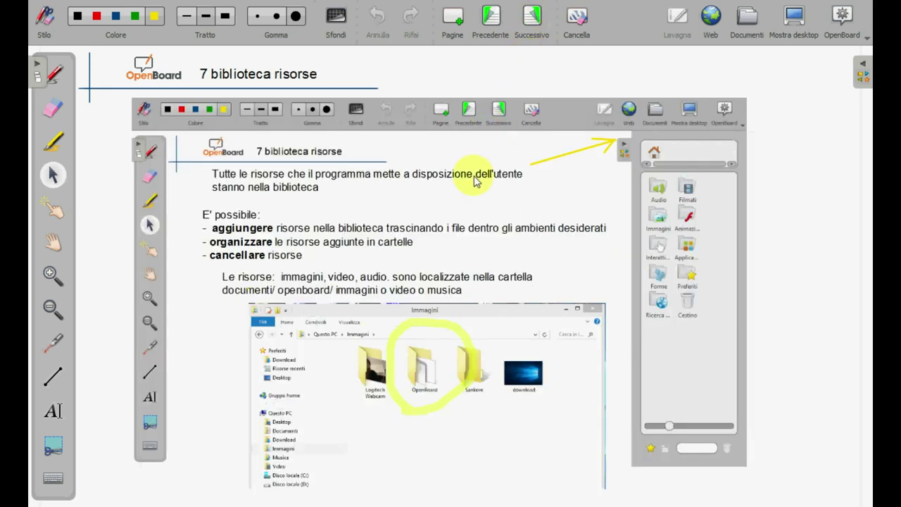
{"action": "key", "text": "ctrl+v"}
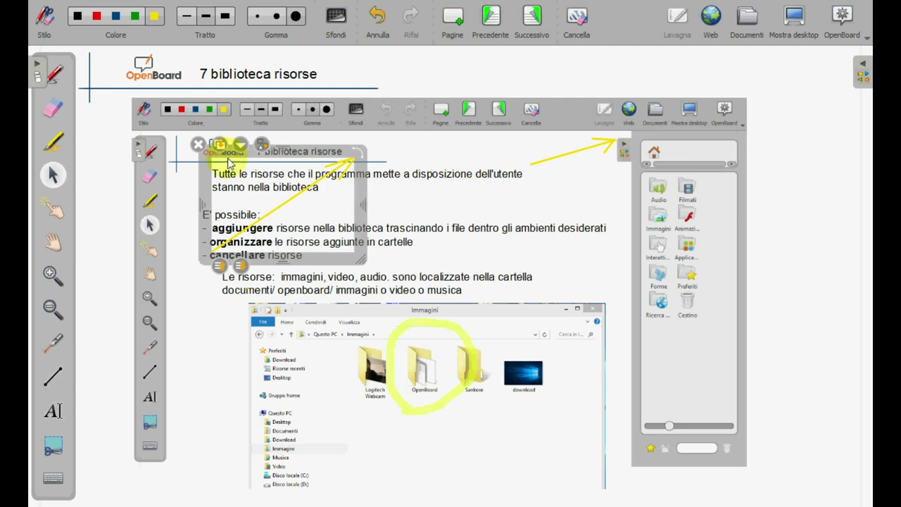
{"action": "key", "text": "ctrl+z"}
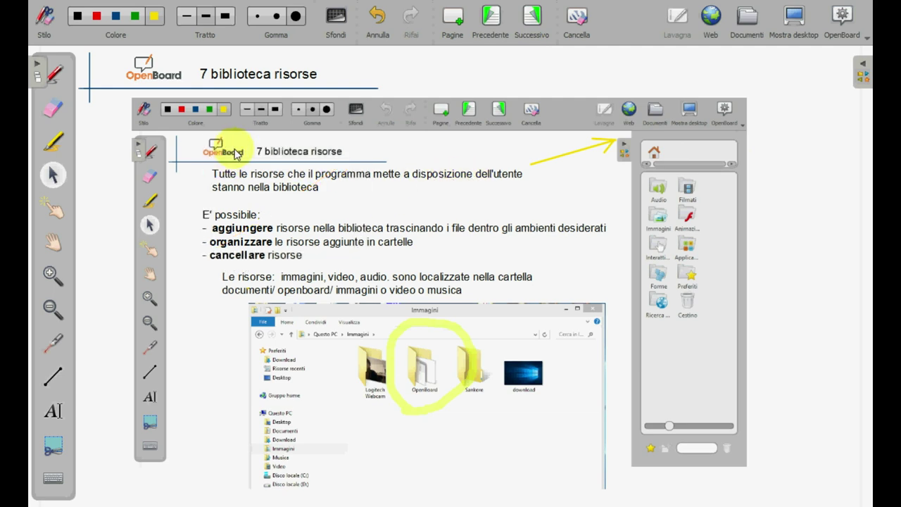
{"action": "left_click", "coordinate": [491, 21]}
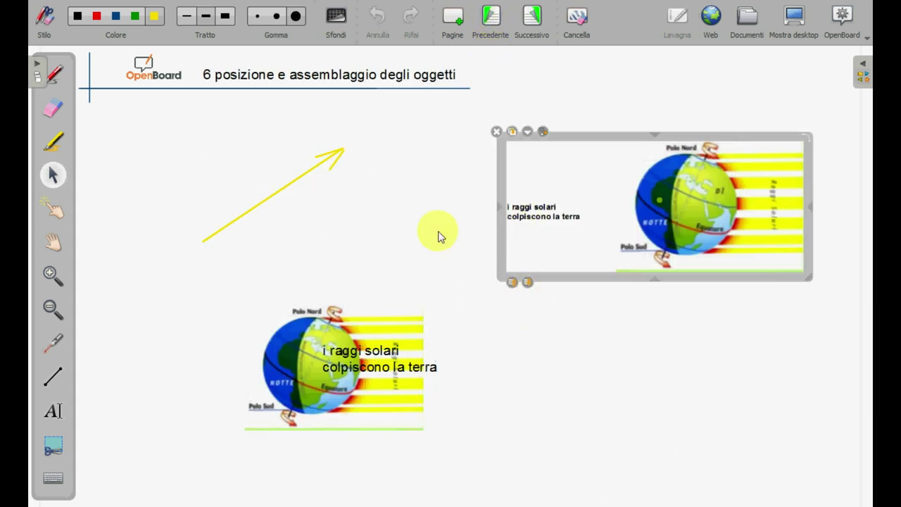
Step: Go to the page "7 biblioteca risorse", view the library's Filmati folder and close the library
{"action": "left_click", "coordinate": [533, 17]}
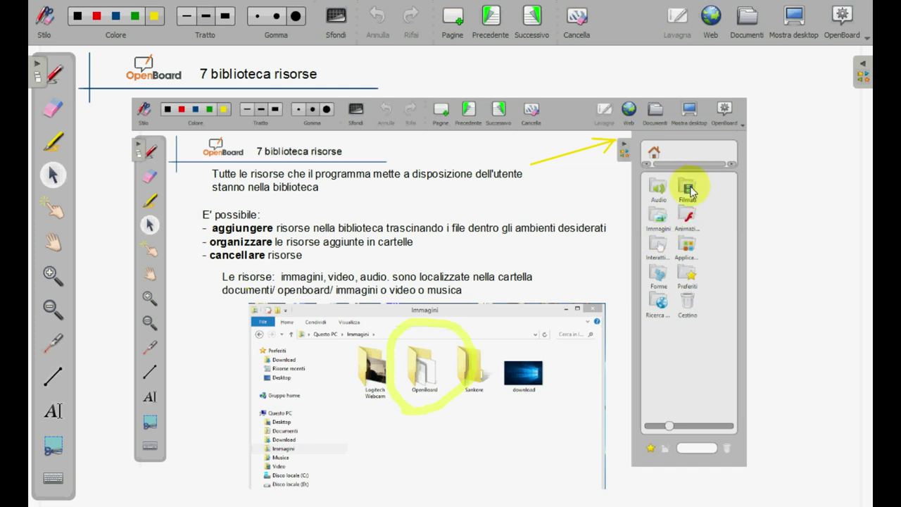
{"action": "left_click", "coordinate": [863, 71]}
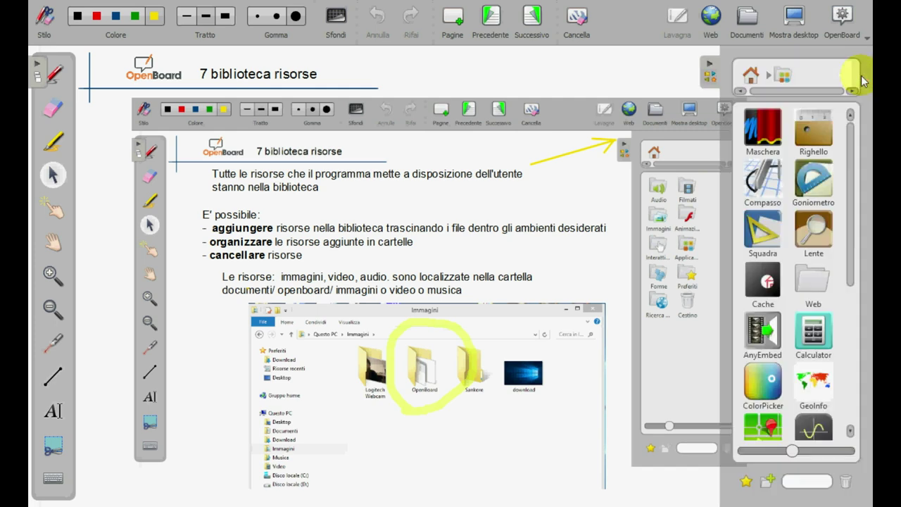
{"action": "left_click", "coordinate": [756, 74]}
{"action": "left_click", "coordinate": [829, 157]}
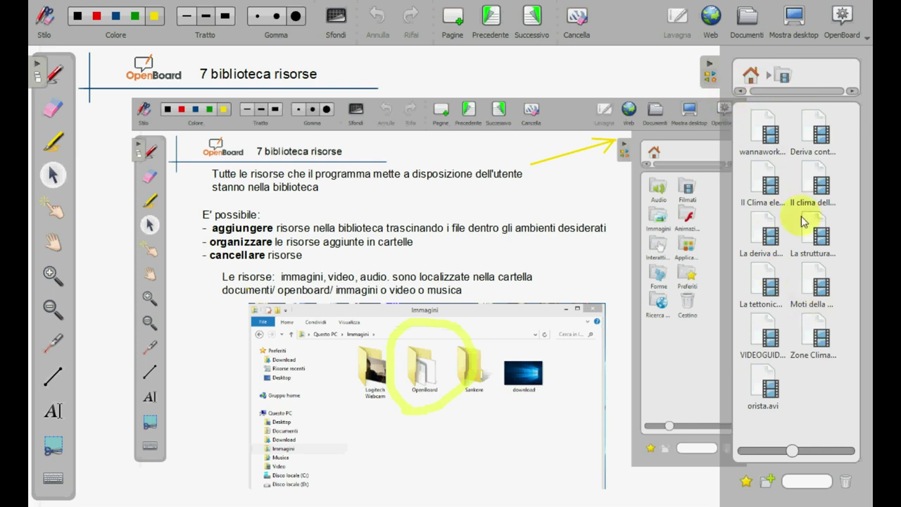
{"action": "left_click", "coordinate": [709, 67]}
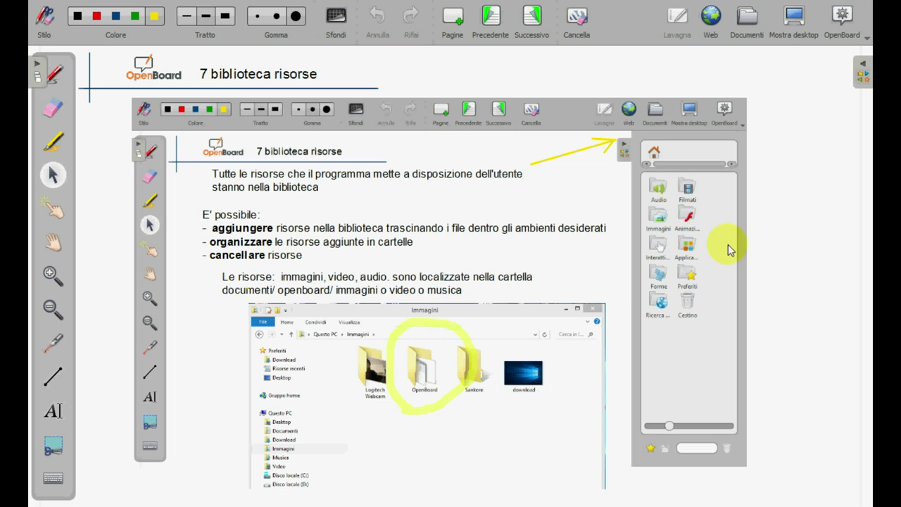
Step: Switch to the desktop and move the floating toolbar aside to uncover the Questo PC icon
{"action": "left_click", "coordinate": [862, 73]}
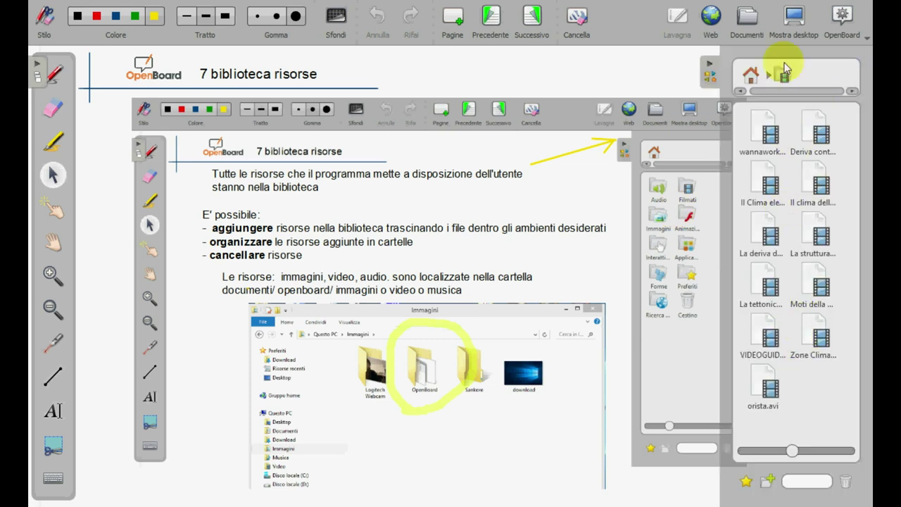
{"action": "left_click", "coordinate": [710, 70]}
{"action": "left_click", "coordinate": [797, 16]}
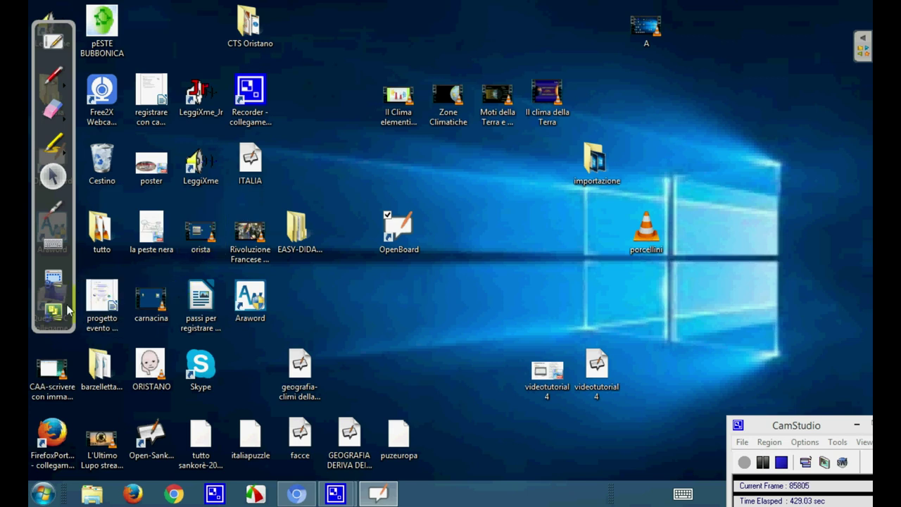
{"action": "left_click_drag", "start_coordinate": [76, 327], "coordinate": [129, 317]}
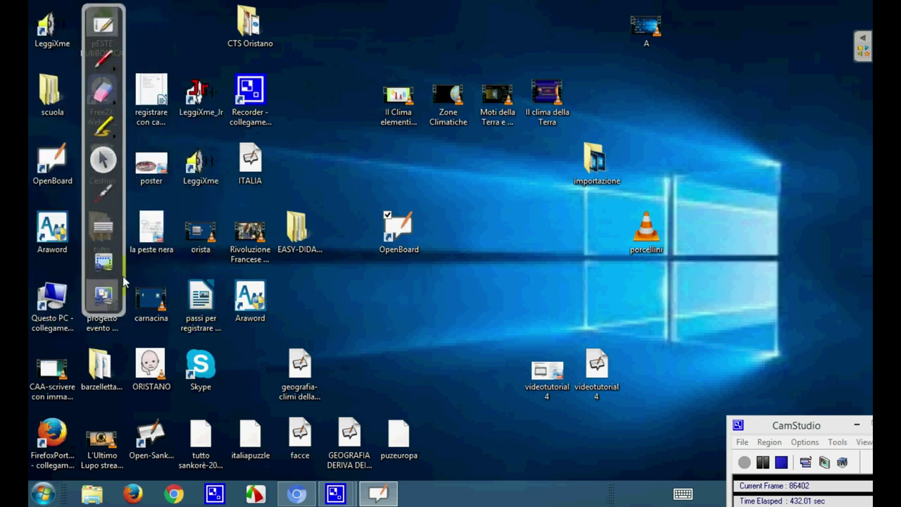
Step: View the OpenBoard folder inside Questo PC's Video folder in File Explorer and minimize the window
{"action": "double_click", "coordinate": [67, 299]}
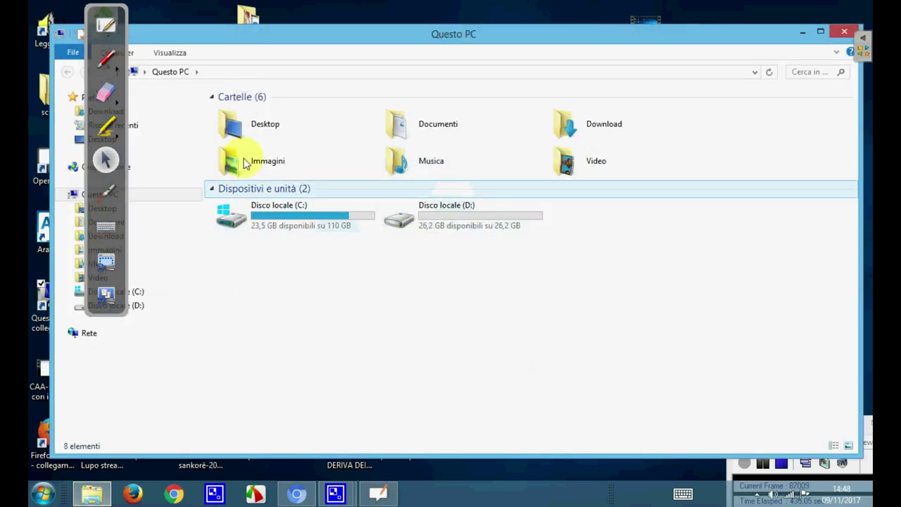
{"action": "double_click", "coordinate": [577, 161]}
{"action": "left_click", "coordinate": [246, 127]}
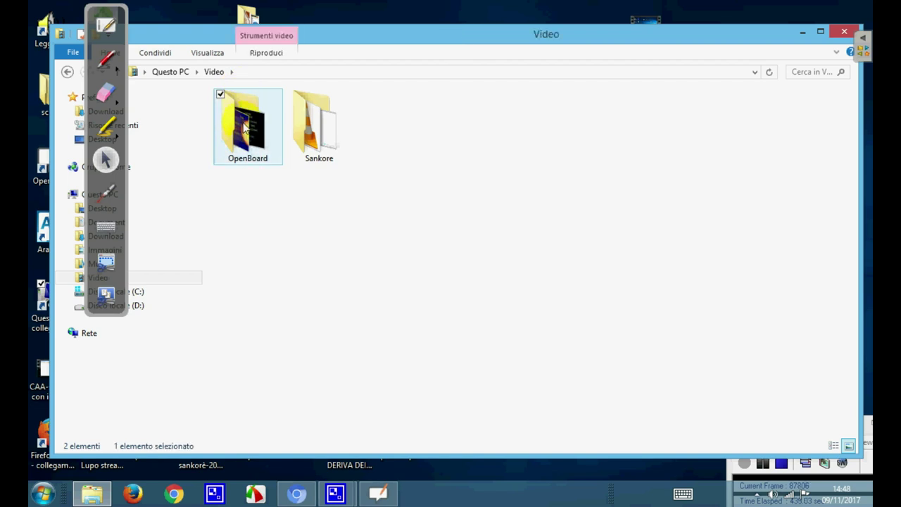
{"action": "double_click", "coordinate": [245, 127]}
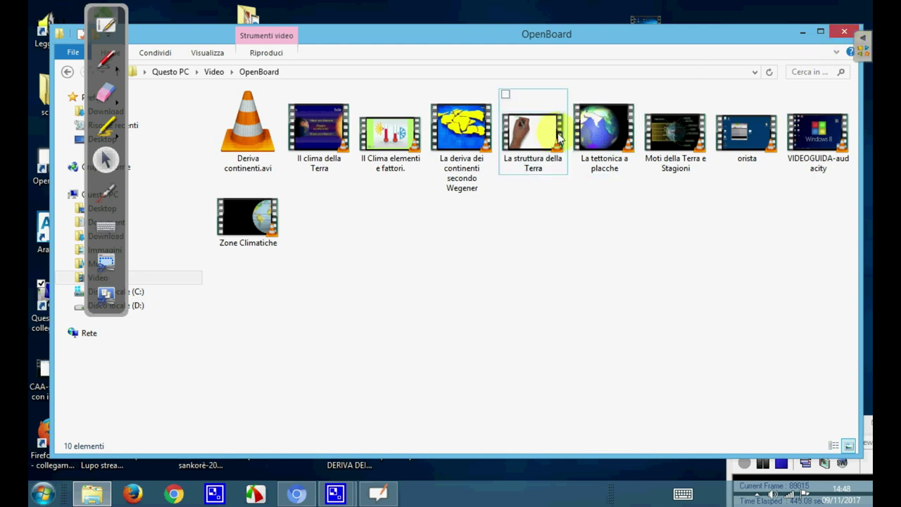
{"action": "left_click", "coordinate": [804, 33]}
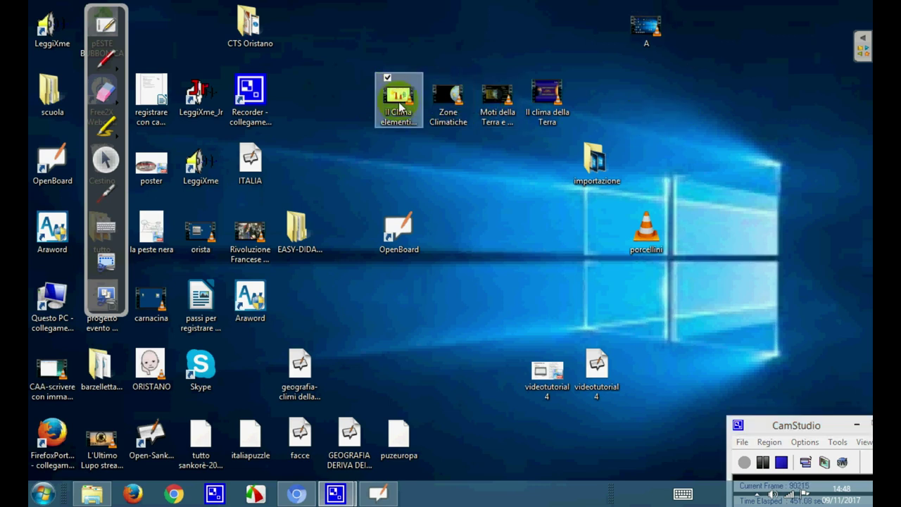
Step: Delete the "Il Clima elementi e fattori" video from the desktop
{"action": "left_click", "coordinate": [405, 132]}
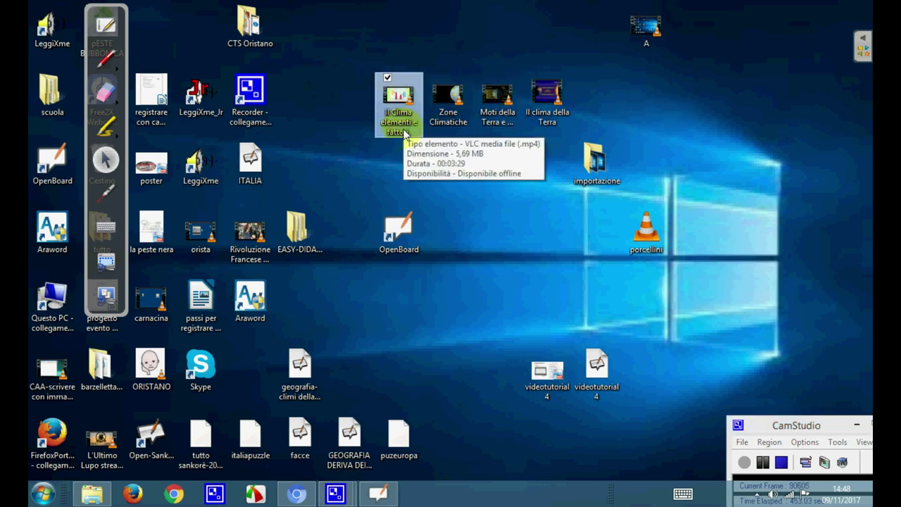
{"action": "right_click", "coordinate": [405, 133]}
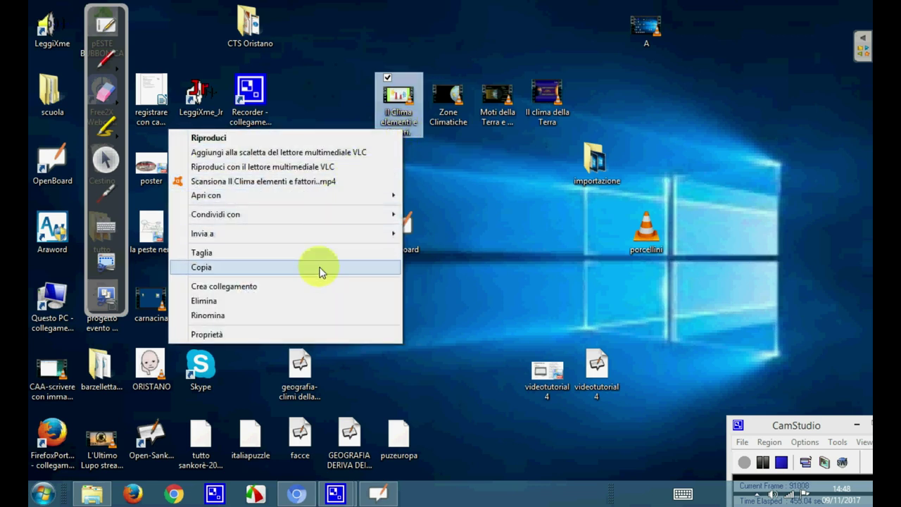
{"action": "left_click", "coordinate": [312, 307]}
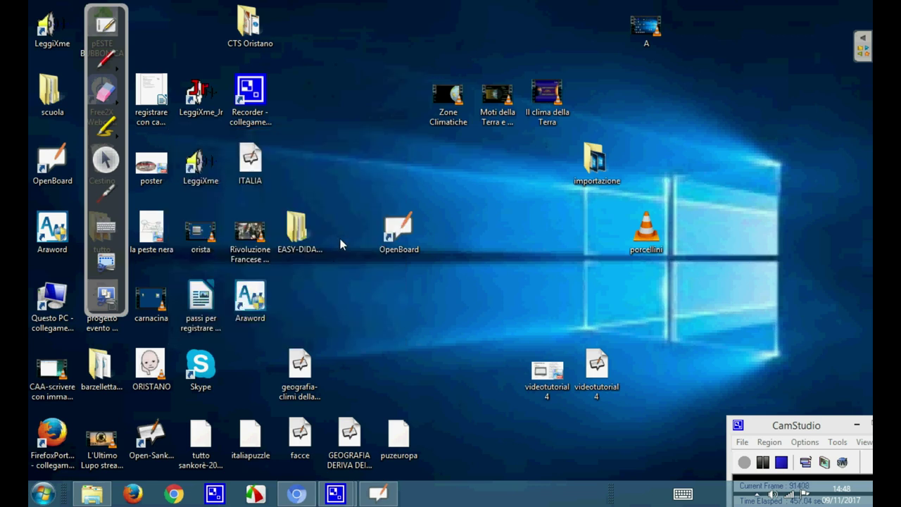
Step: Rename the "Zone Climatiche" video on the desktop as "1Zone Climatiche"
{"action": "right_click", "coordinate": [448, 106]}
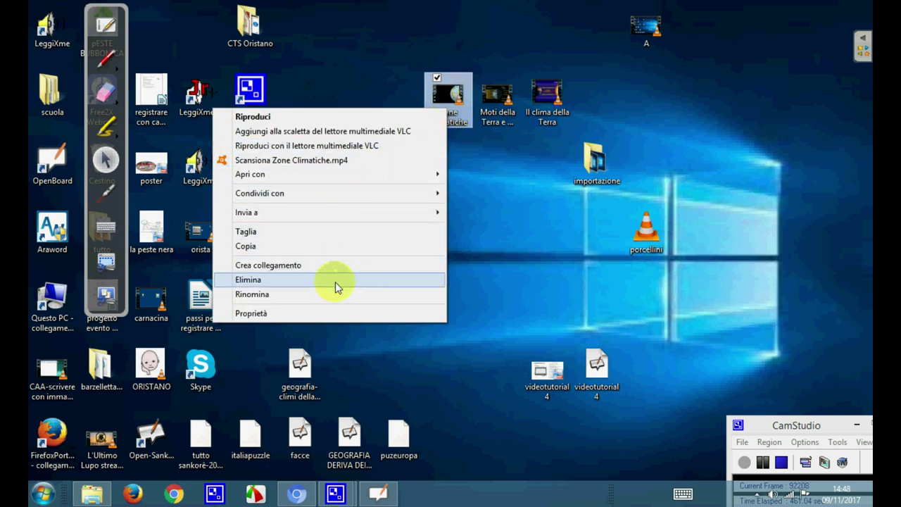
{"action": "left_click", "coordinate": [334, 293]}
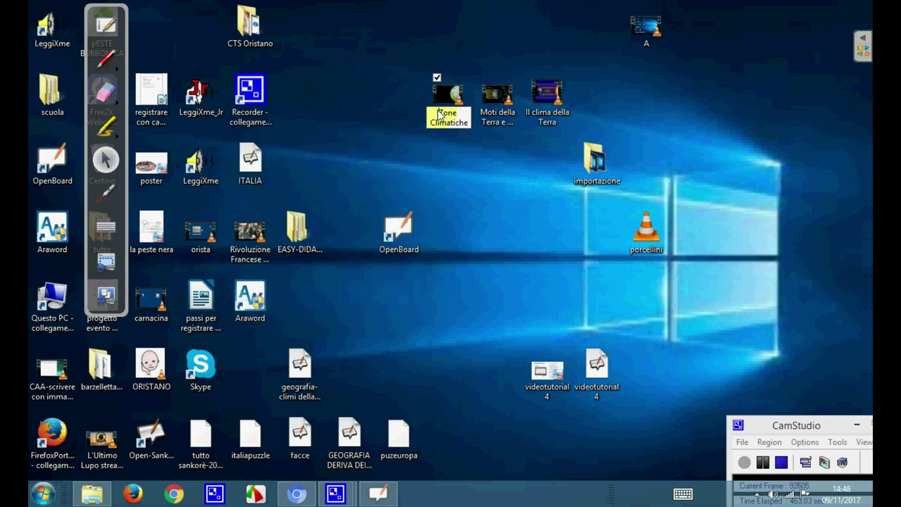
{"action": "type", "text": "1"}
{"action": "left_click", "coordinate": [482, 186]}
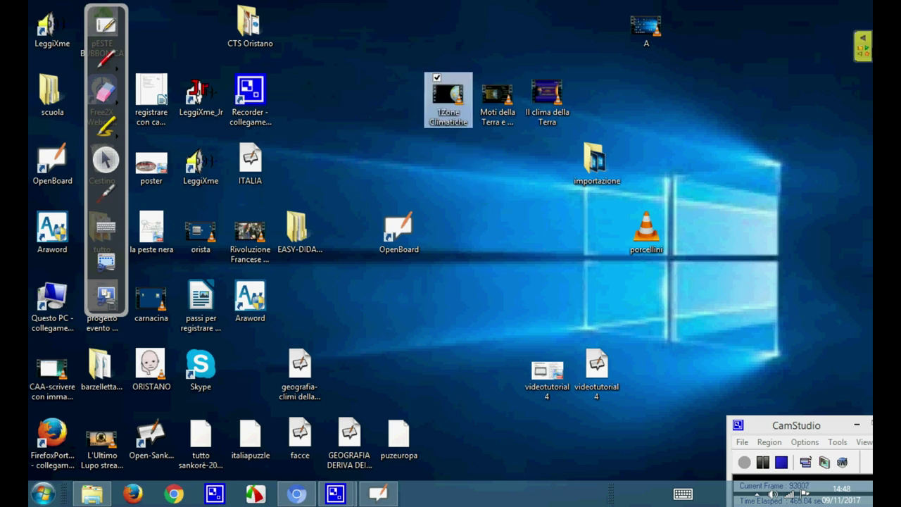
Step: Add the "1Zone Climatiche" video from the desktop to the video folder of the OpenBoard library
{"action": "left_click", "coordinate": [865, 51]}
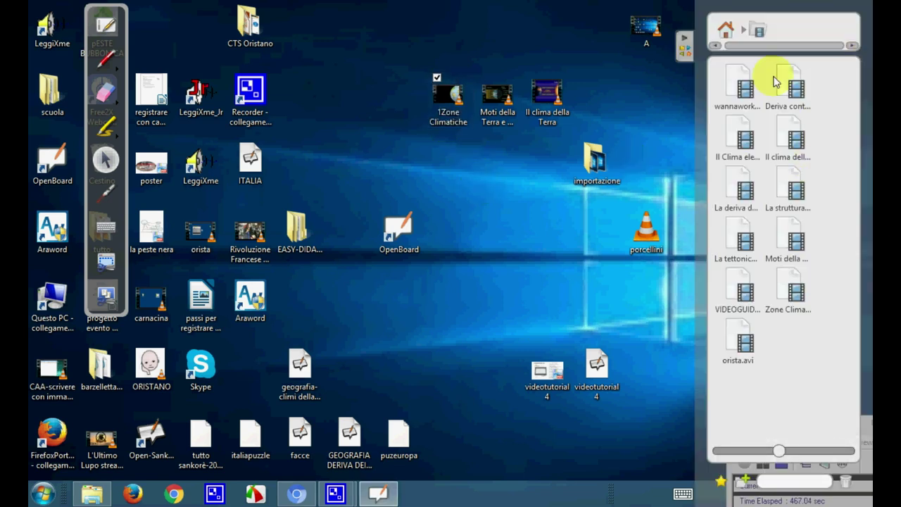
{"action": "left_click", "coordinate": [629, 102]}
{"action": "left_click", "coordinate": [448, 99]}
{"action": "left_click_drag", "start_coordinate": [448, 99], "coordinate": [807, 374]}
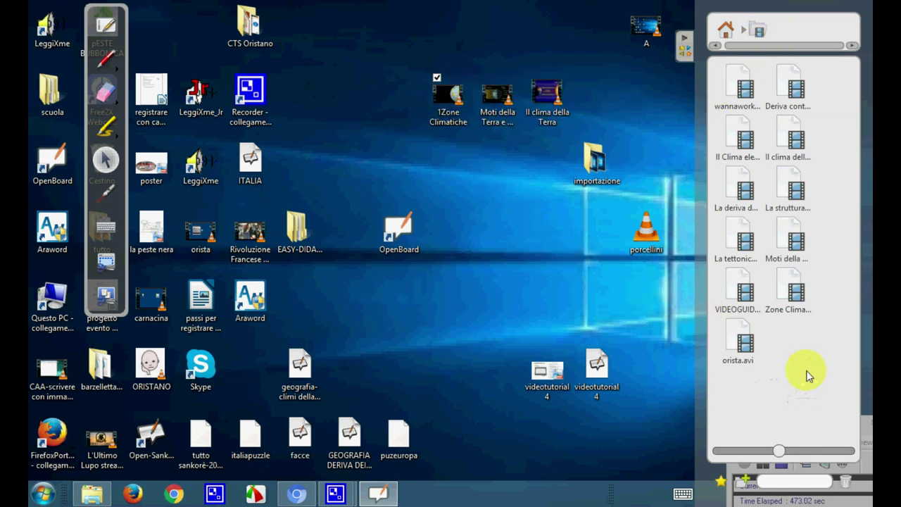
{"action": "left_click", "coordinate": [597, 159]}
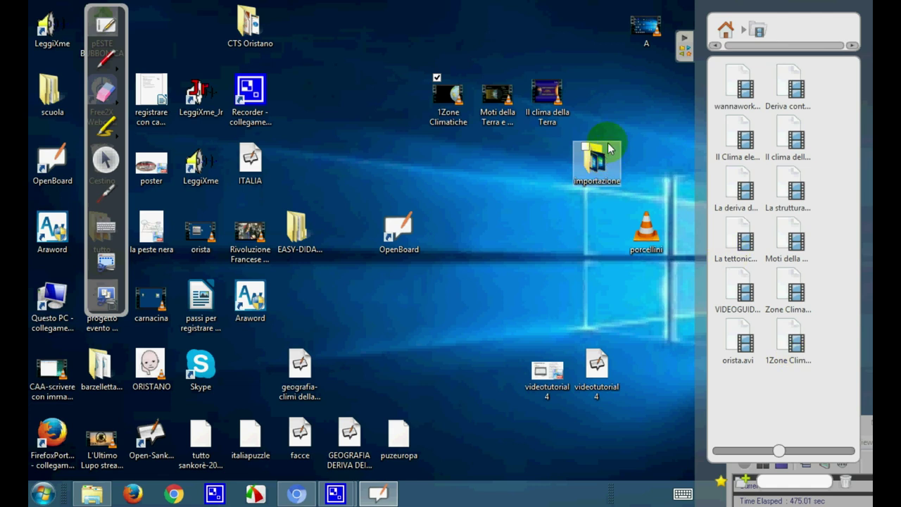
Step: Hide the library, check the stored videos in the OpenBoard folder of Questo PC's Video folder, and return to the whiteboard
{"action": "left_click", "coordinate": [683, 44]}
{"action": "left_click", "coordinate": [489, 335]}
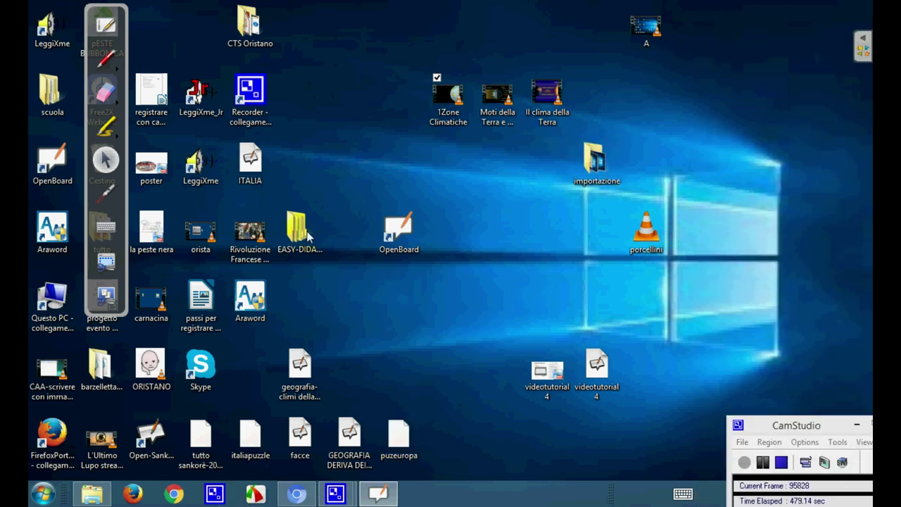
{"action": "left_click", "coordinate": [56, 305]}
{"action": "double_click", "coordinate": [57, 304]}
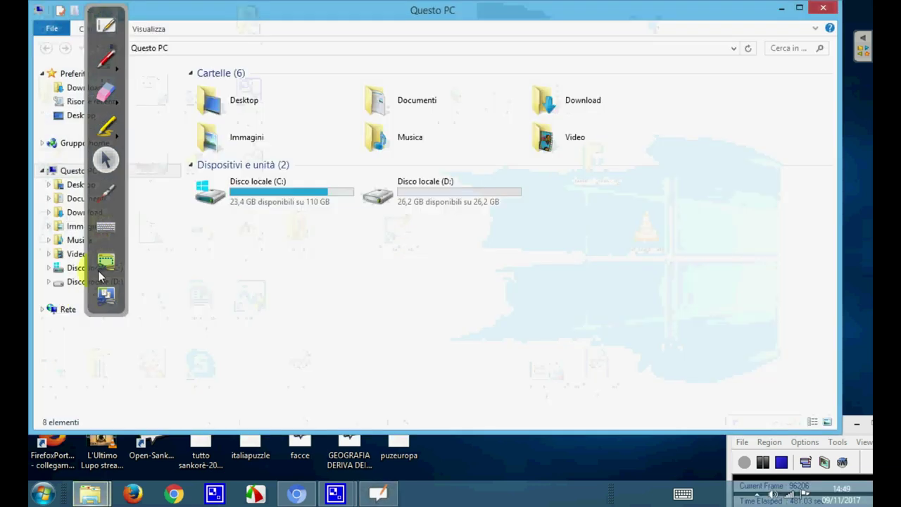
{"action": "double_click", "coordinate": [541, 137]}
{"action": "double_click", "coordinate": [248, 113]}
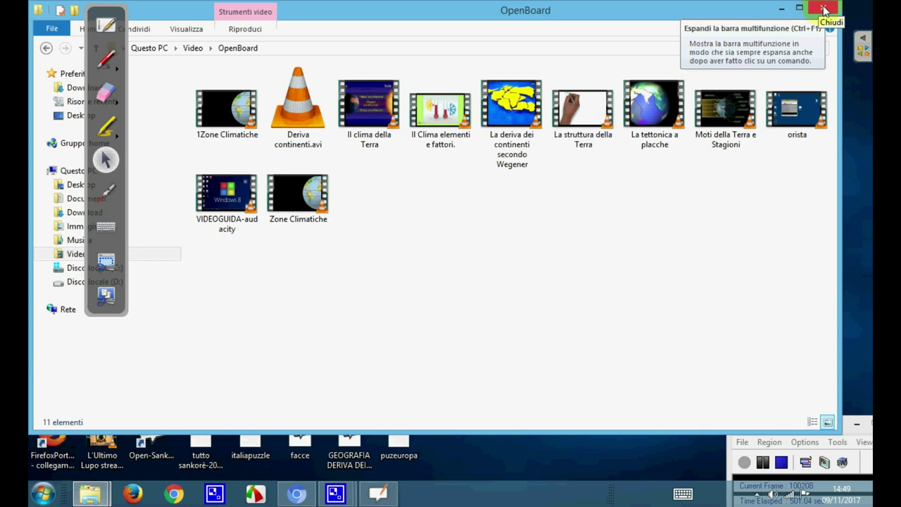
{"action": "left_click", "coordinate": [112, 27]}
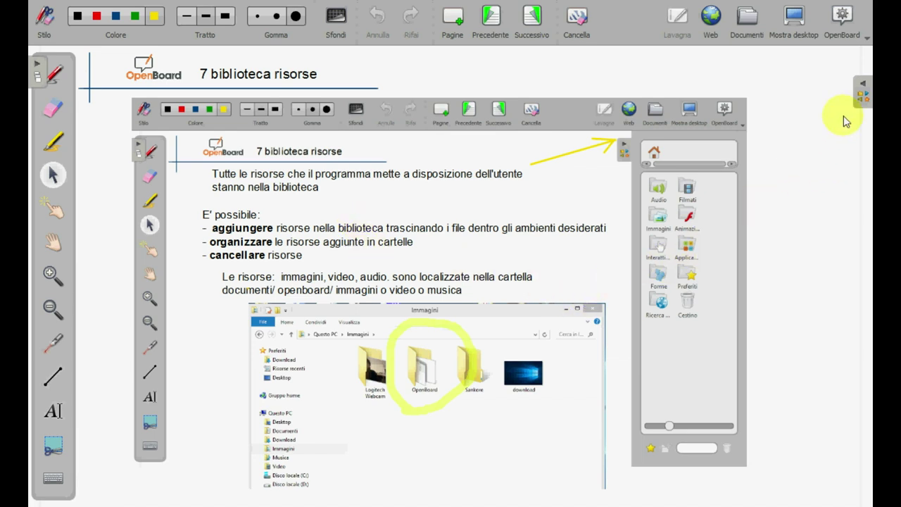
Step: Create a new folder named "climi" in the library's video section
{"action": "left_click", "coordinate": [864, 97]}
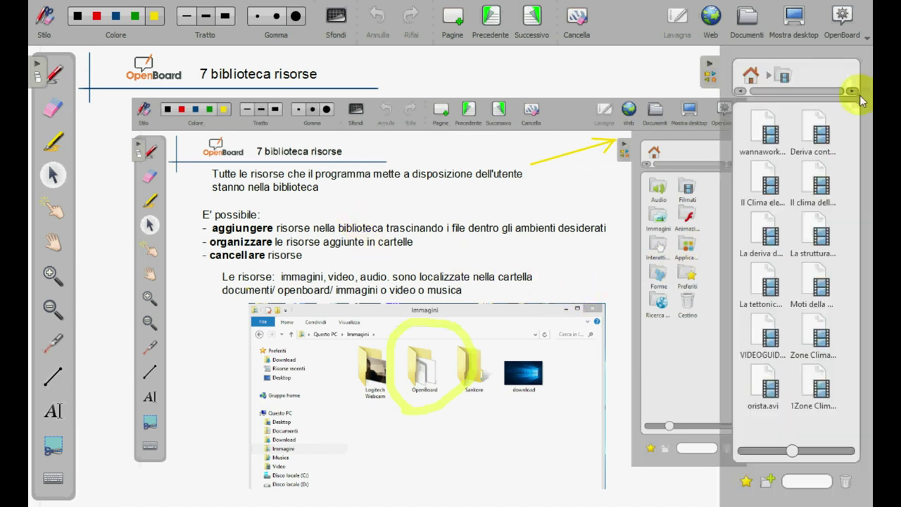
{"action": "left_click", "coordinate": [817, 144]}
{"action": "left_click_drag", "start_coordinate": [817, 144], "coordinate": [848, 484]}
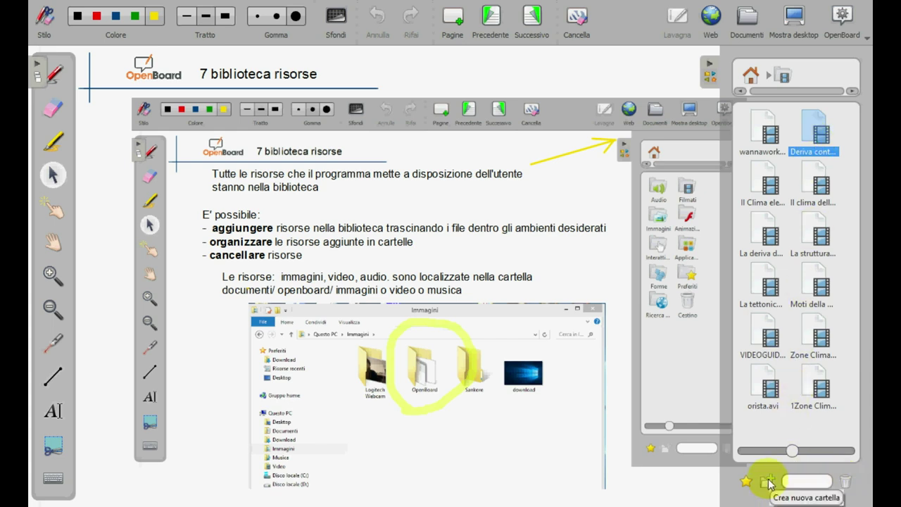
{"action": "left_click", "coordinate": [769, 481]}
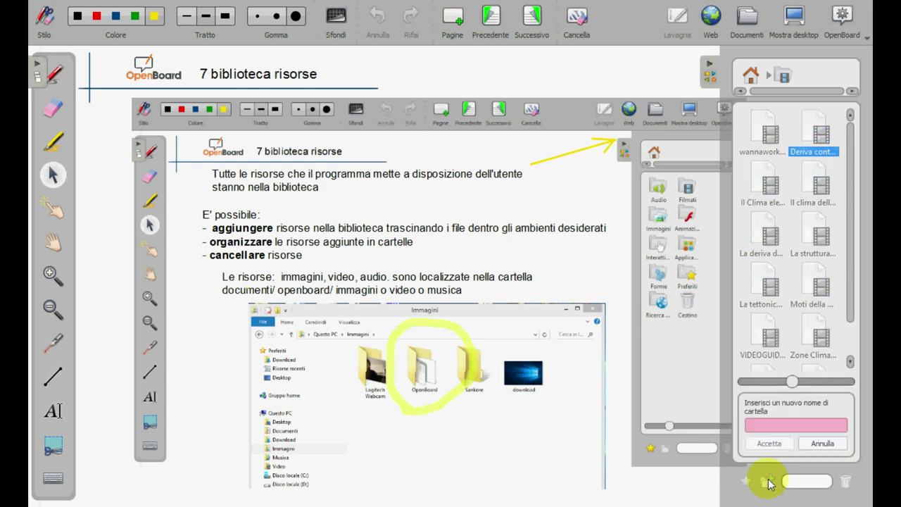
{"action": "type", "text": "dimi"}
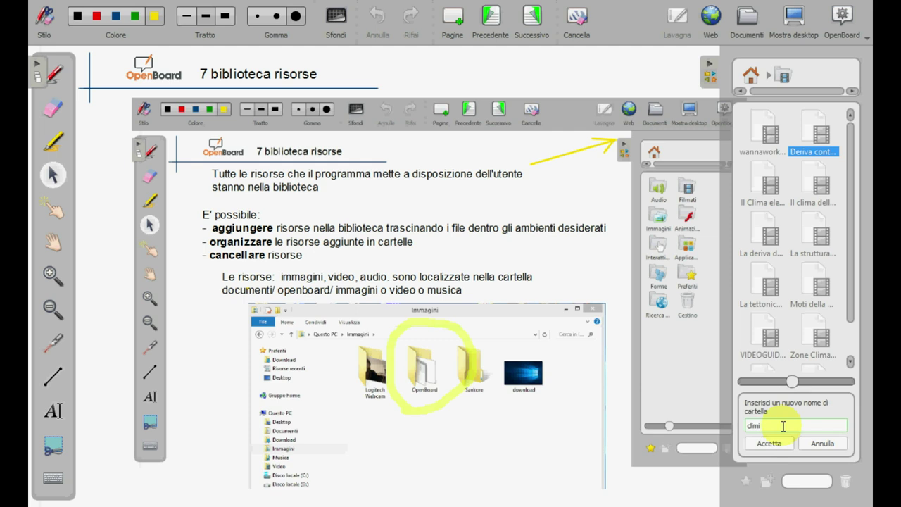
{"action": "left_click", "coordinate": [769, 443]}
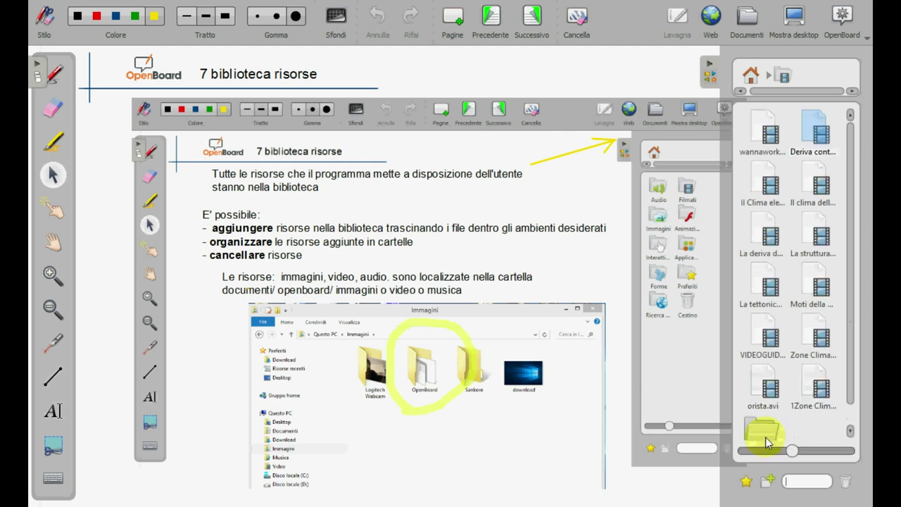
Step: Shrink the library thumbnails and move Zone Climatiche, 1Zone Climatiche, orista, Moti della Terra and VIDEOGUIDA into the climi folder
{"action": "left_click_drag", "start_coordinate": [792, 450], "coordinate": [784, 451]}
{"action": "left_click_drag", "start_coordinate": [801, 383], "coordinate": [754, 352]}
{"action": "left_click", "coordinate": [766, 373]}
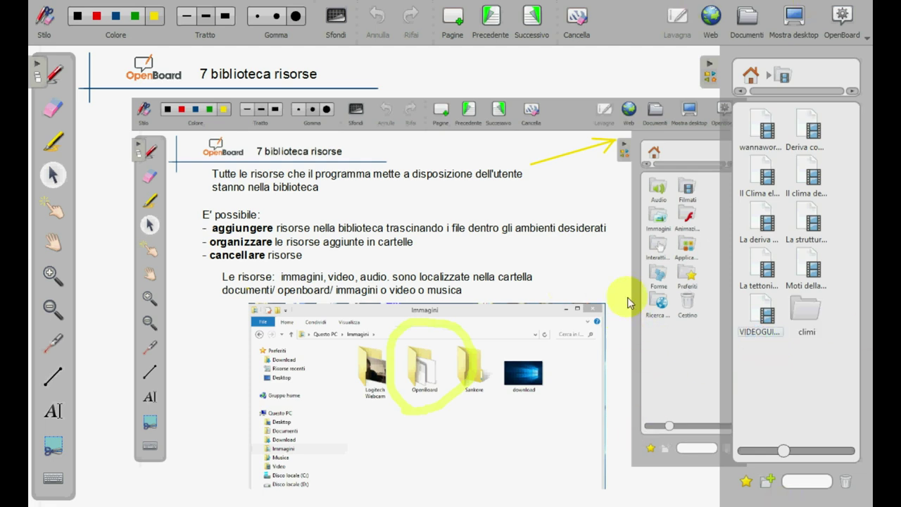
{"action": "left_click_drag", "start_coordinate": [811, 271], "coordinate": [806, 318]}
{"action": "left_click_drag", "start_coordinate": [811, 273], "coordinate": [764, 315]}
Step: Advance to the page on interactions and applications, and view the library's top-level categories
{"action": "left_click", "coordinate": [533, 18]}
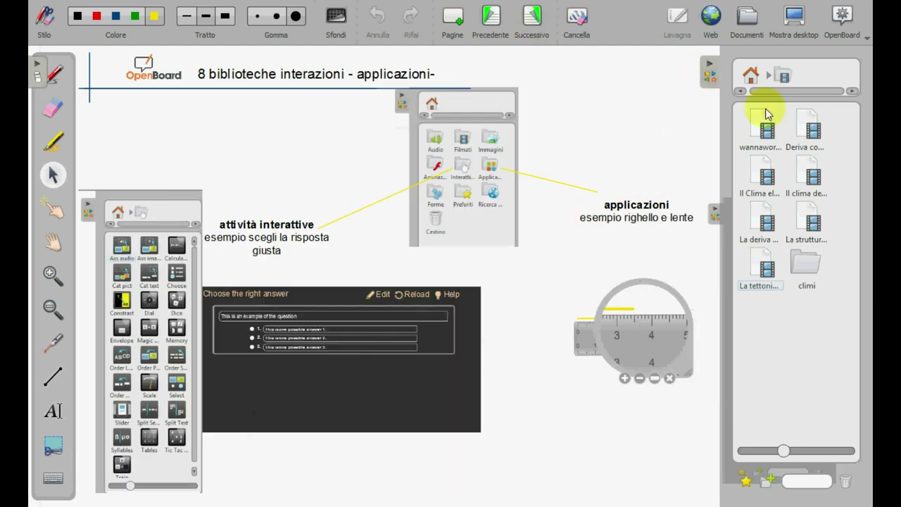
{"action": "left_click", "coordinate": [751, 75]}
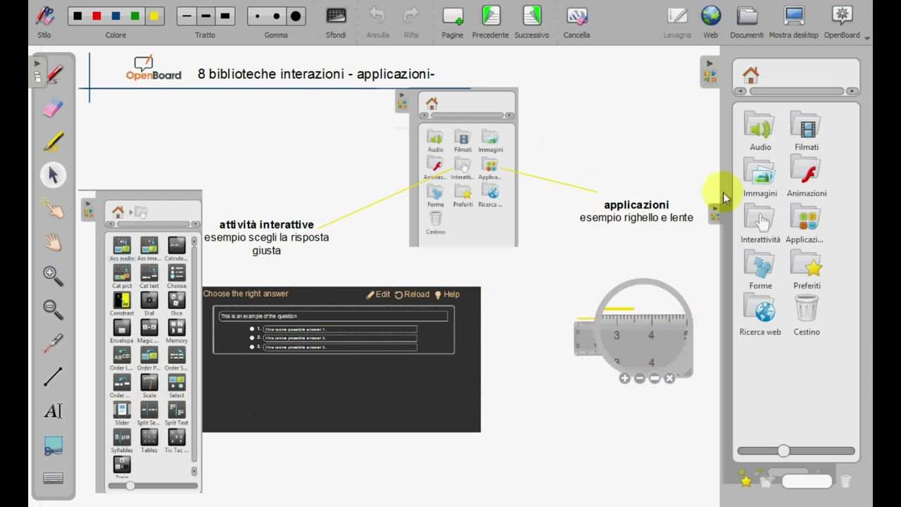
{"action": "left_click", "coordinate": [708, 67]}
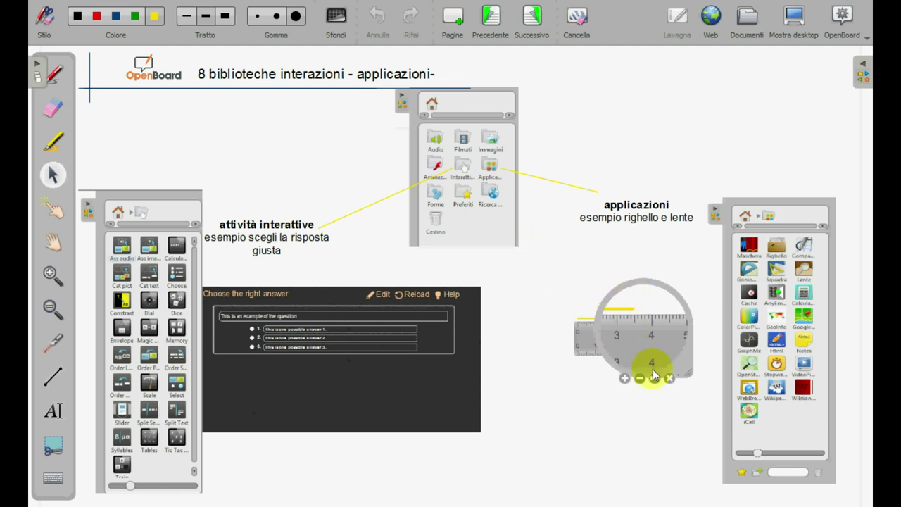
Step: View the library's categories once more beside the applications example, and advance to the library animations page
{"action": "left_click", "coordinate": [863, 74]}
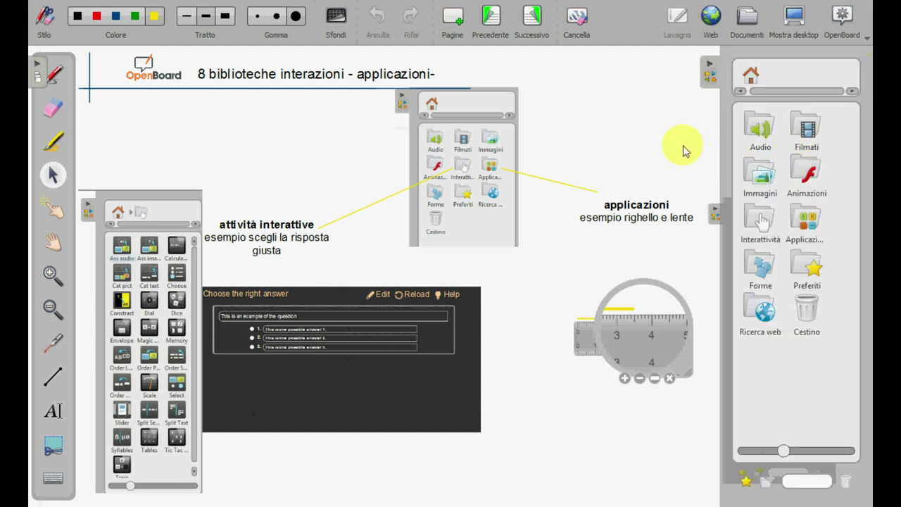
{"action": "left_click", "coordinate": [707, 68]}
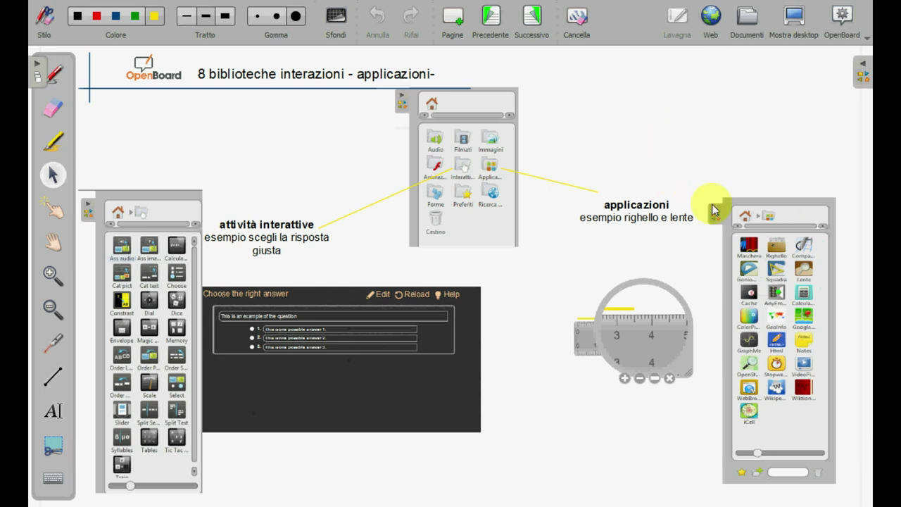
{"action": "left_click", "coordinate": [533, 15]}
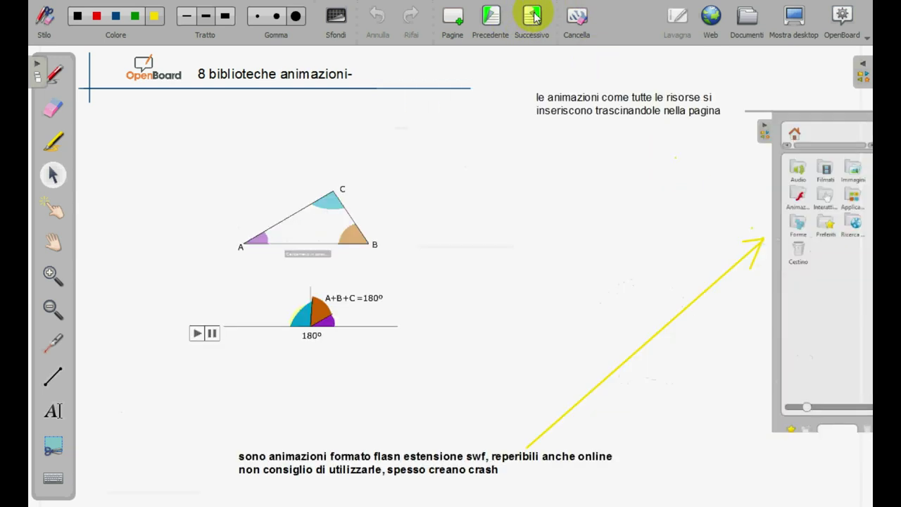